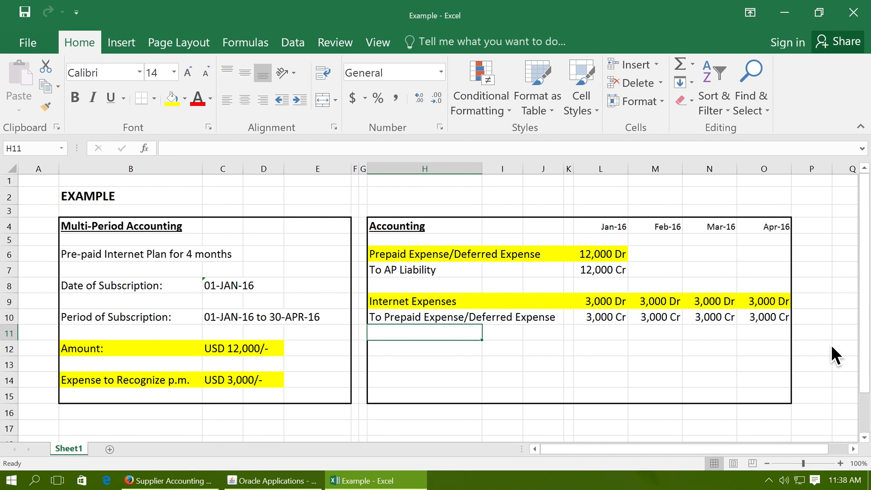
pyautogui.press('super+Tab')
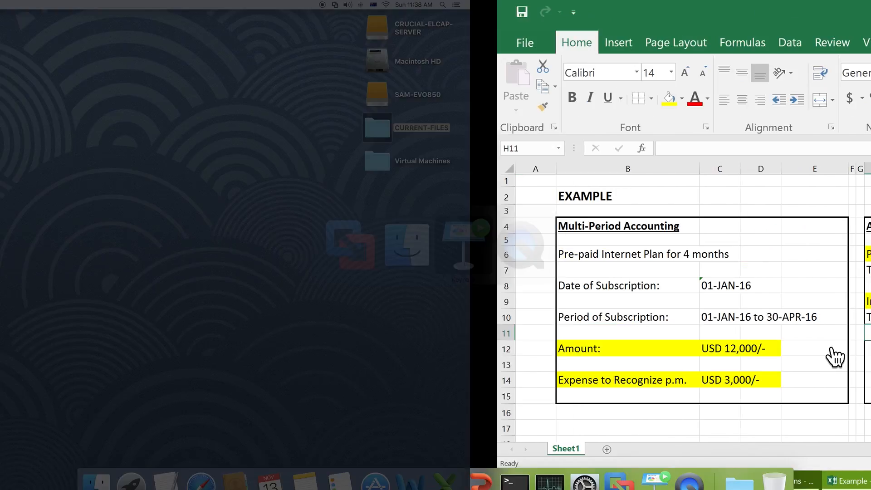
pyautogui.press('Right')
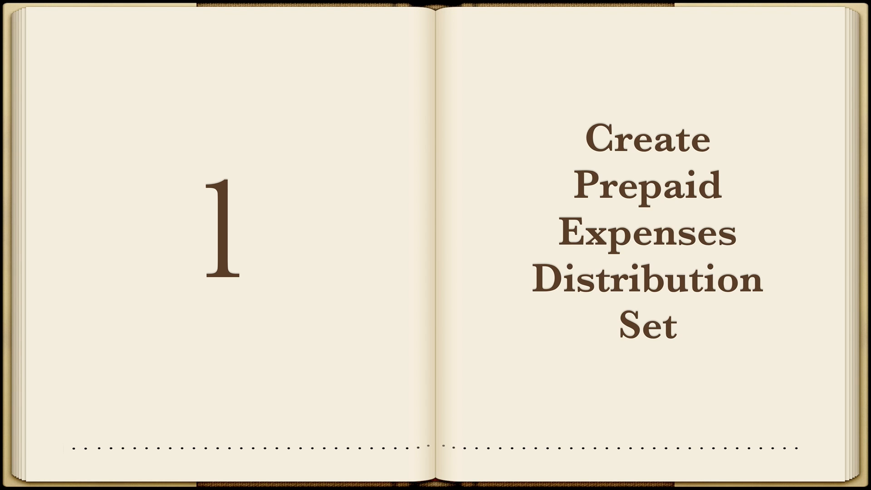
pyautogui.press('super+Tab')
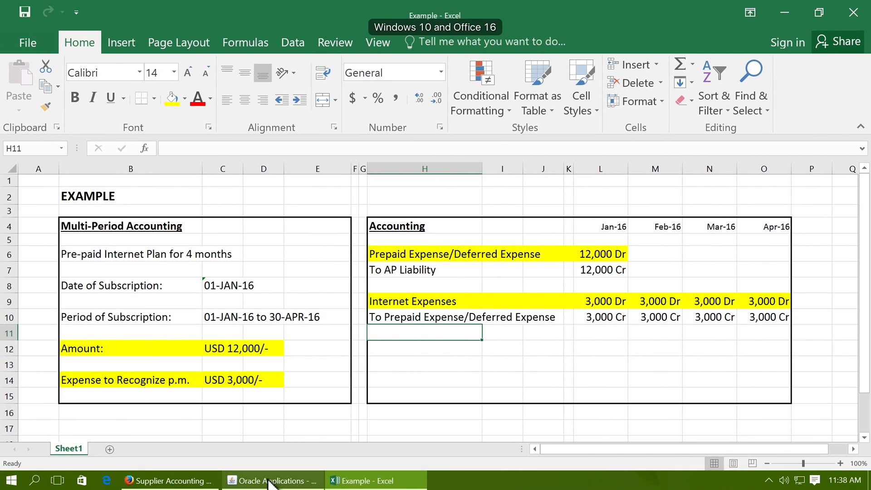
# Step: Switch to Oracle Applications and open the Distribution Sets form from the Payables invoice setup functions
pyautogui.click(269, 480)
pyautogui.click(59, 188)
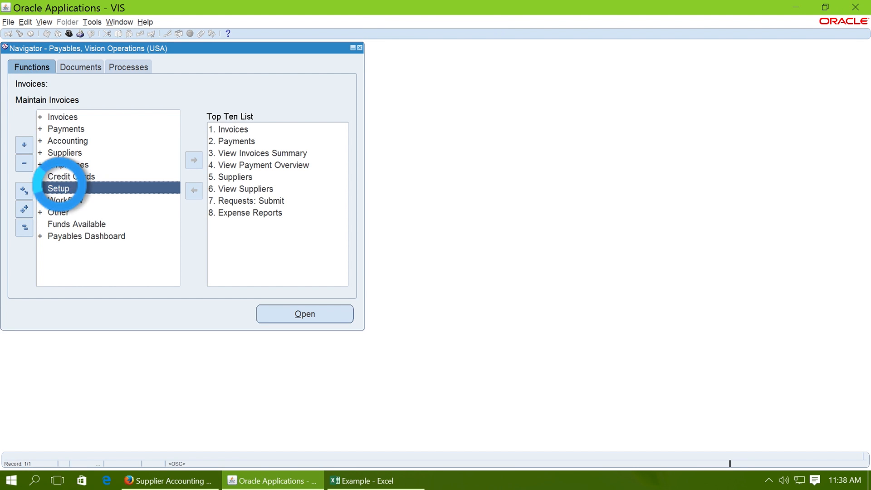
pyautogui.doubleClick(72, 200)
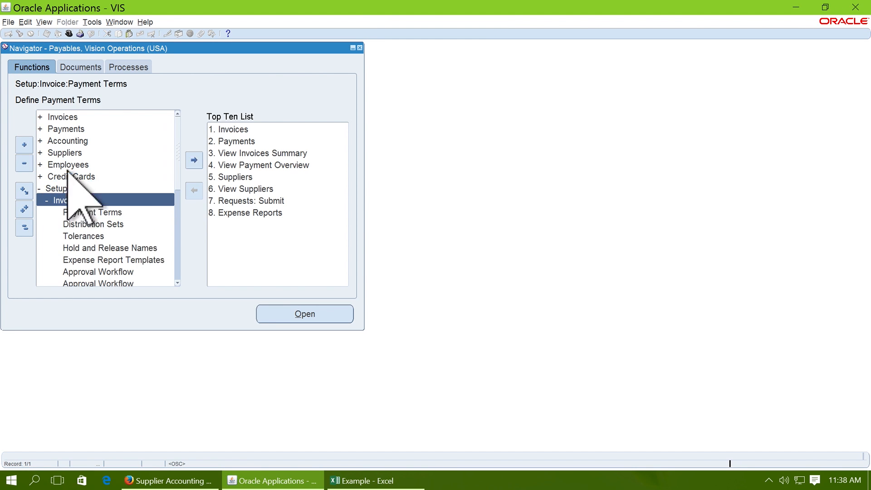
pyautogui.doubleClick(138, 224)
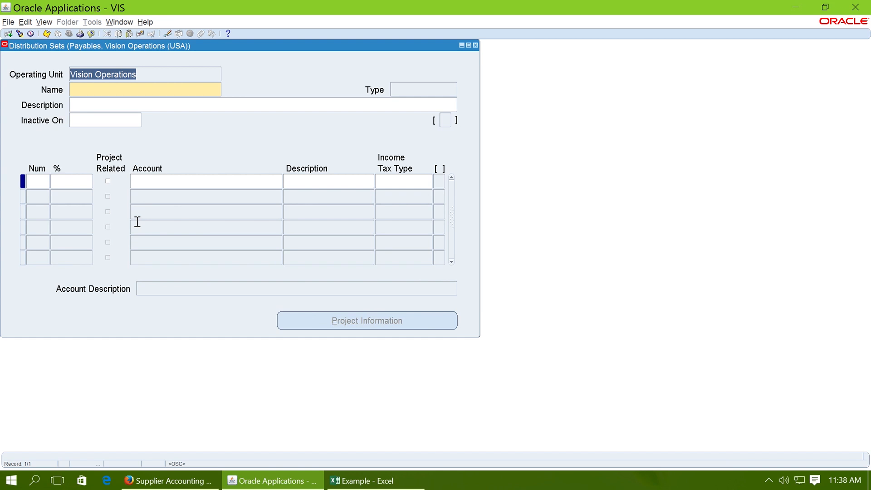
# Step: Query the distribution sets by name using PRE%
pyautogui.press('F11')
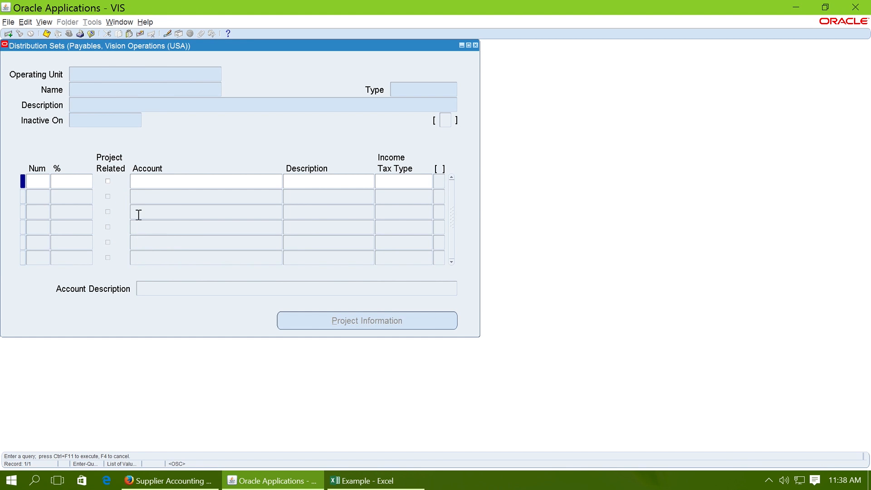
pyautogui.click(147, 94)
pyautogui.write('PRE%')
pyautogui.hotkey('ctrl', 'F11')
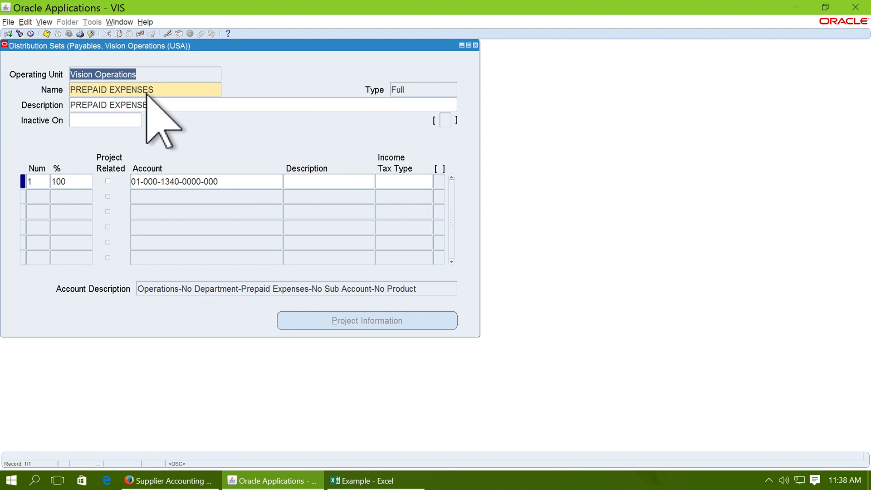
# Step: Inspect the account segments on line 1 of the PREPAID EXPENSES distribution set and close the form without saving
pyautogui.click(243, 182)
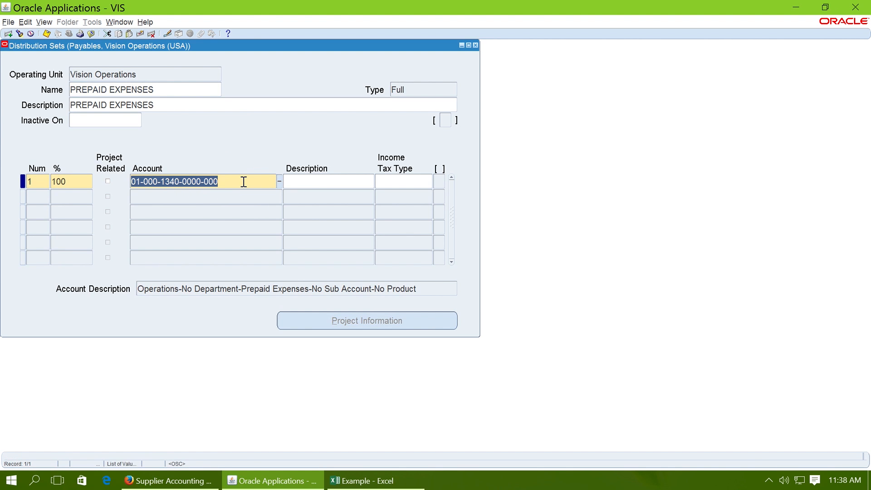
pyautogui.click(243, 182)
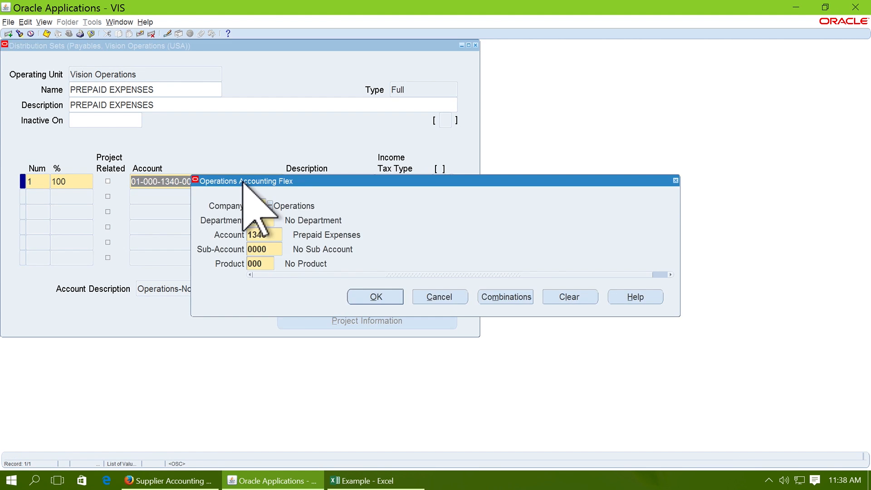
pyautogui.click(444, 297)
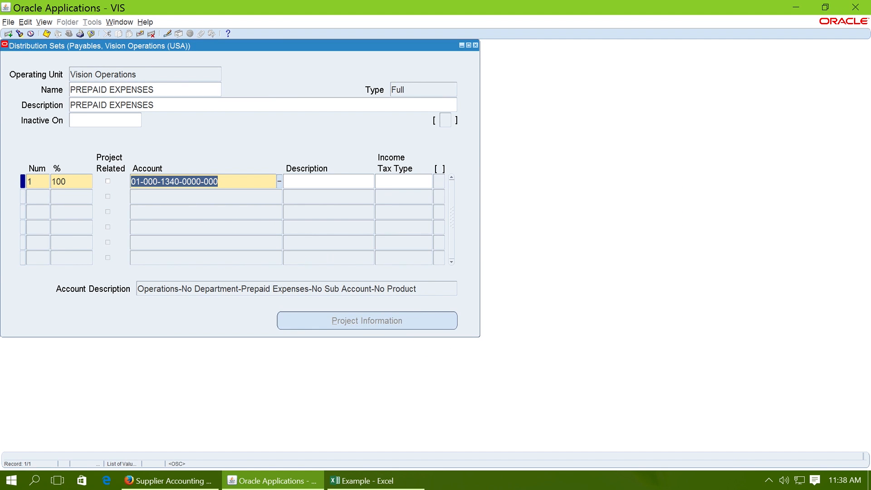
pyautogui.click(475, 45)
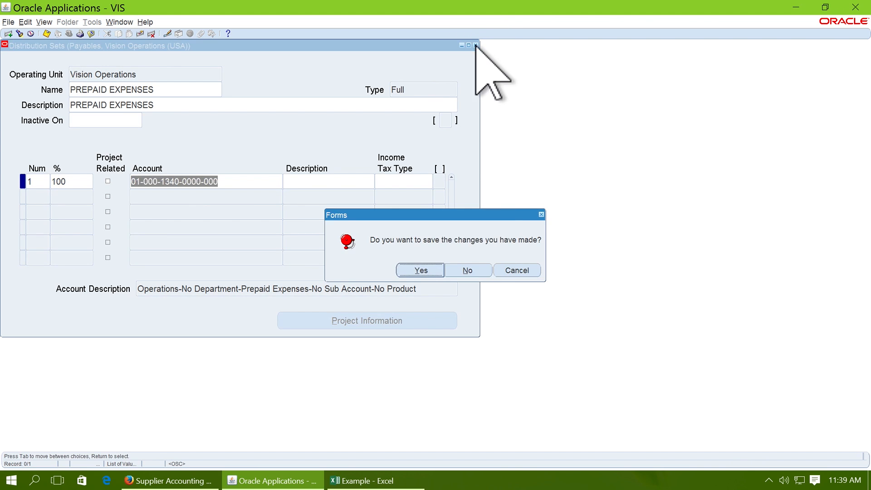
pyautogui.click(465, 271)
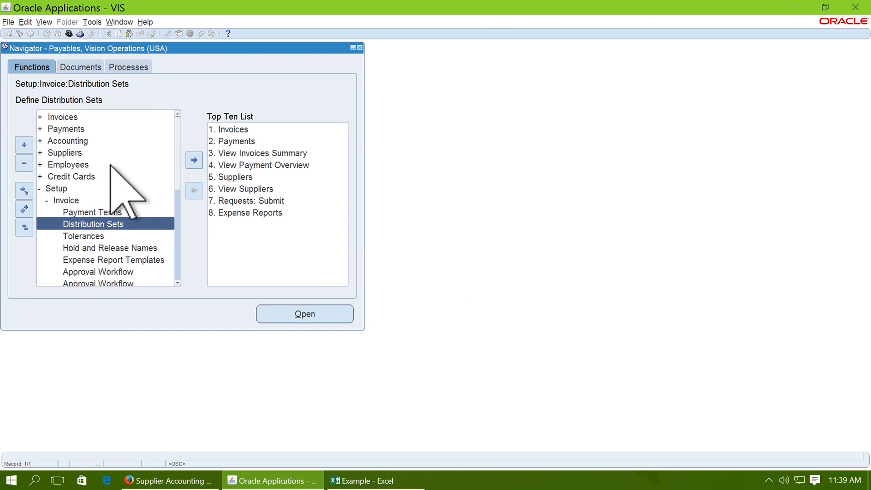
# Step: Open supplier entry, view the distribution set for Abbott Laboratories' CORP HQ site in its accounting settings, and return to Oracle Applications
pyautogui.doubleClick(70, 154)
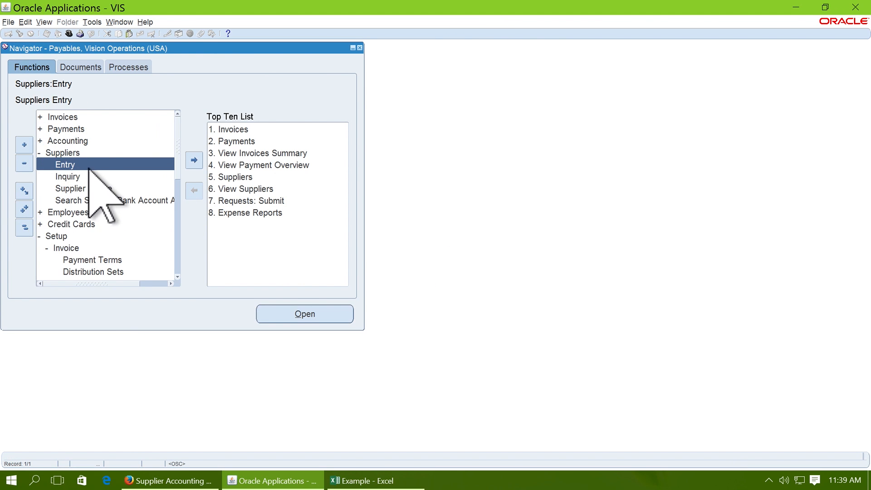
pyautogui.doubleClick(88, 167)
pyautogui.click(68, 416)
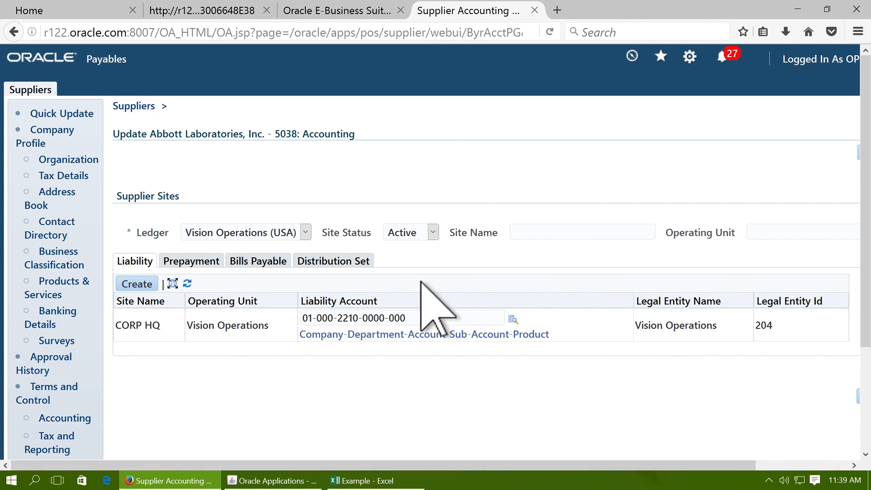
pyautogui.click(341, 259)
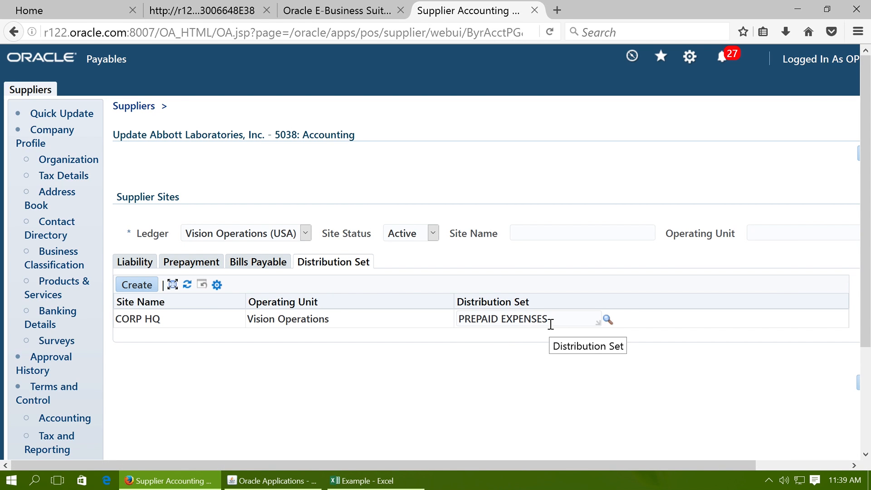
pyautogui.click(244, 483)
pyautogui.press('super+Tab')
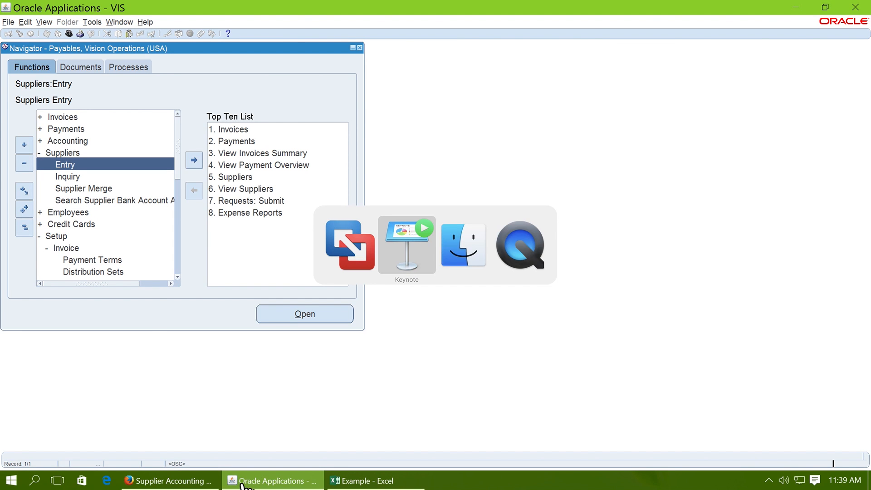
pyautogui.press('Right')
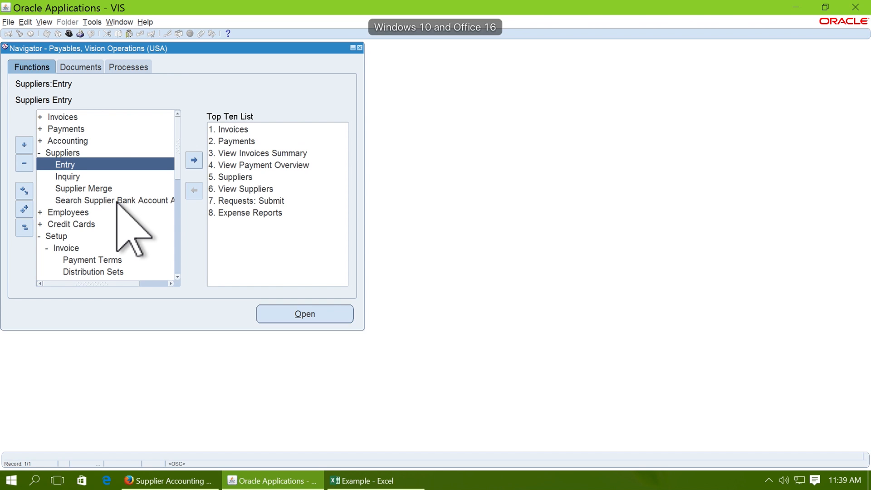
# Step: Find the form function SLA: Account Derivation Rules, open it and start a new rule
pyautogui.hotkey('ctrl', 'l')
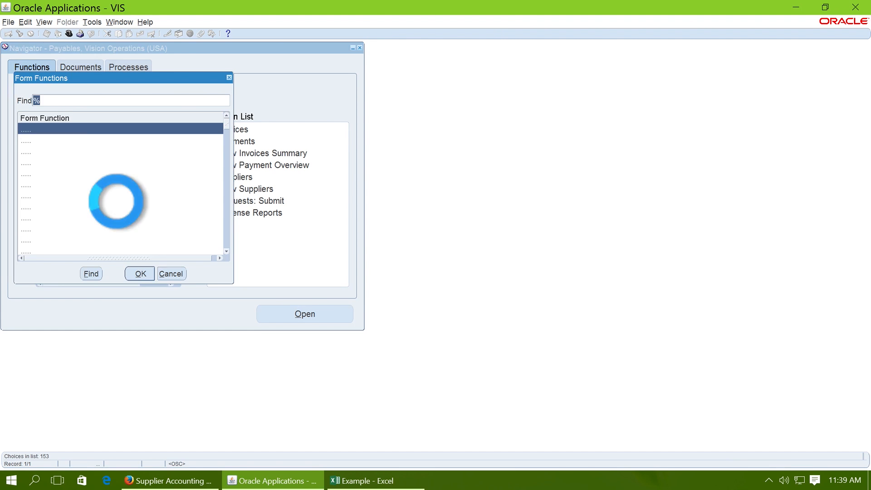
pyautogui.write('s')
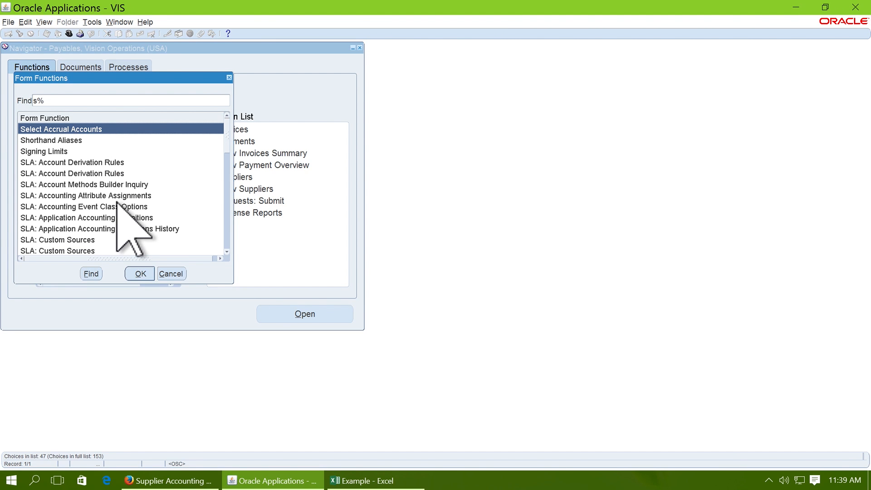
pyautogui.write('lA:')
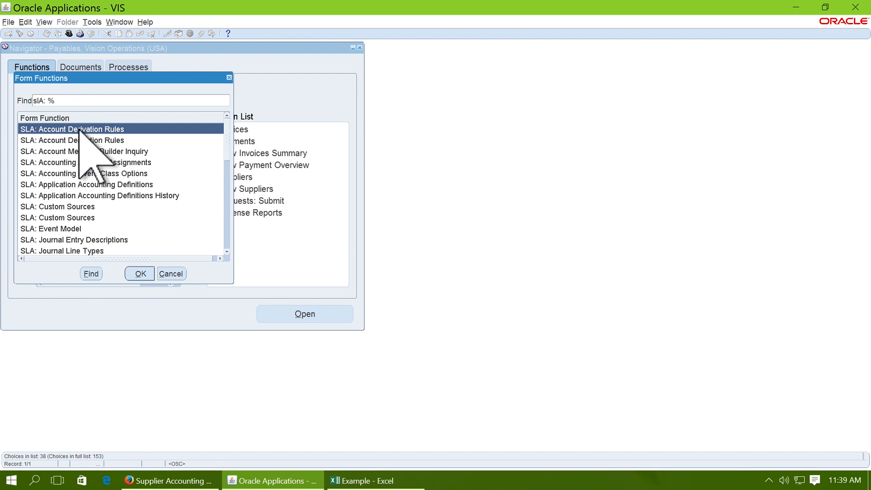
pyautogui.doubleClick(79, 129)
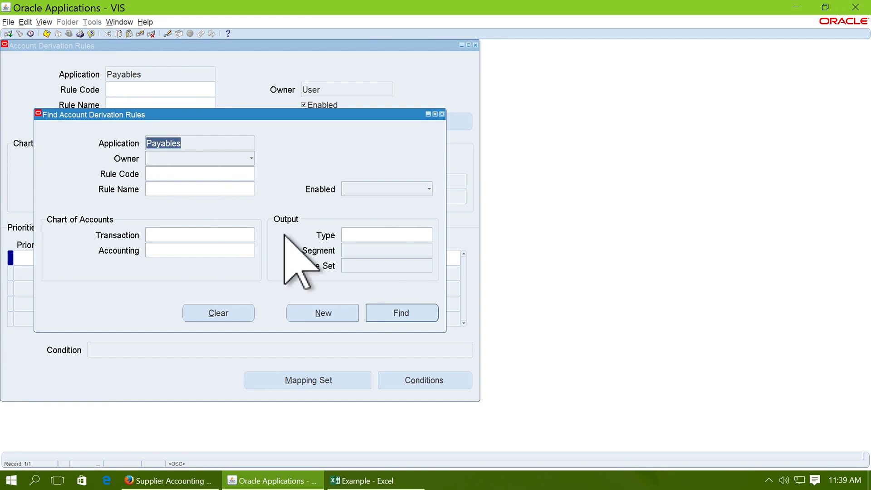
pyautogui.click(316, 313)
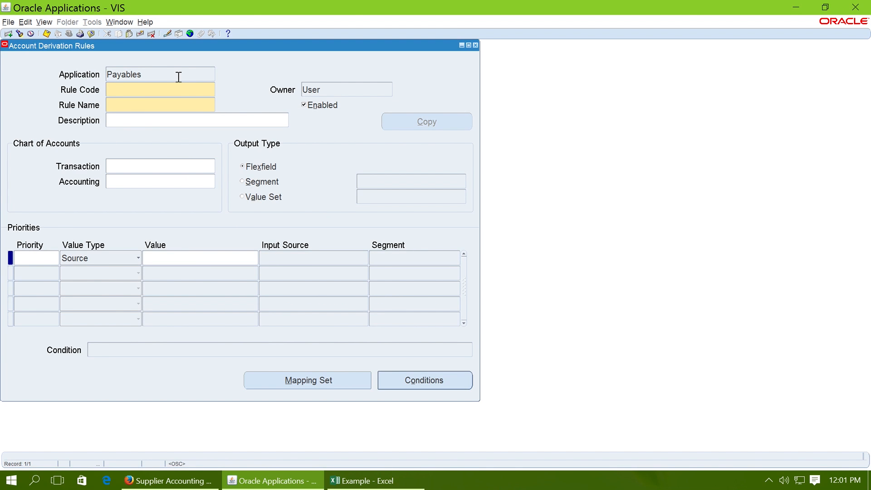
pyautogui.write('MPA_ADR')
pyautogui.hotkey('shift', 'Home')
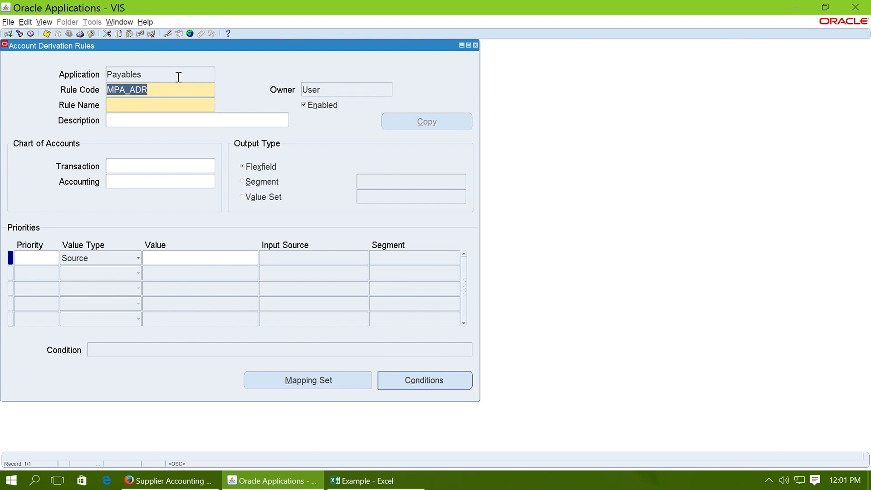
pyautogui.hotkey('ctrl', 'c')
pyautogui.press('Tab')
pyautogui.hotkey('ctrl', 'v')
pyautogui.press('Tab')
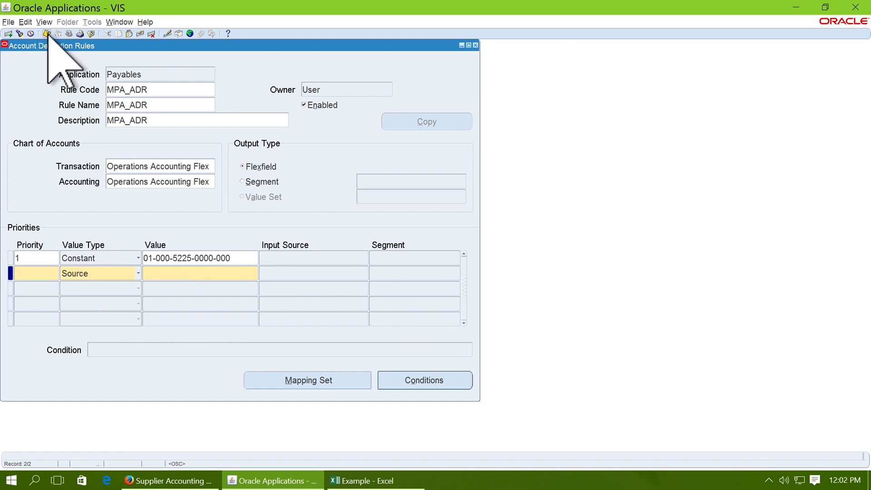
pyautogui.click(45, 33)
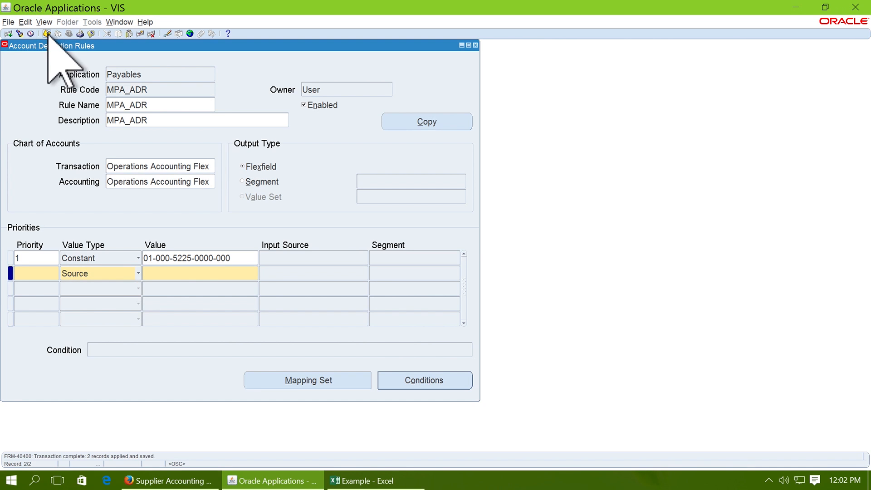
pyautogui.click(475, 45)
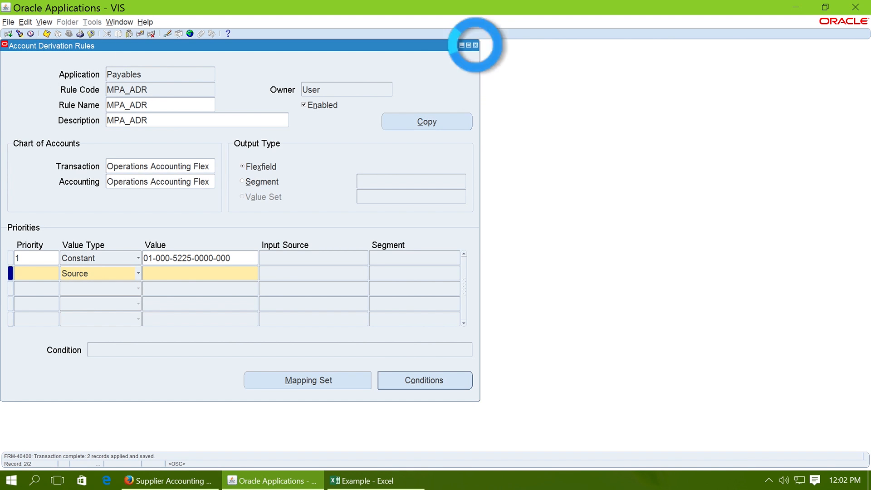
pyautogui.press('super+Tab')
pyautogui.press('super+Tab')
pyautogui.press('super+Tab')
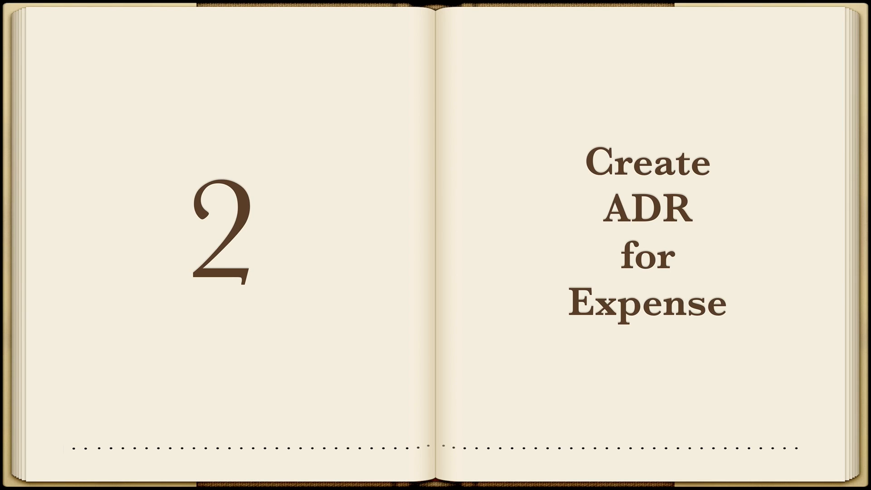
pyautogui.press('Right')
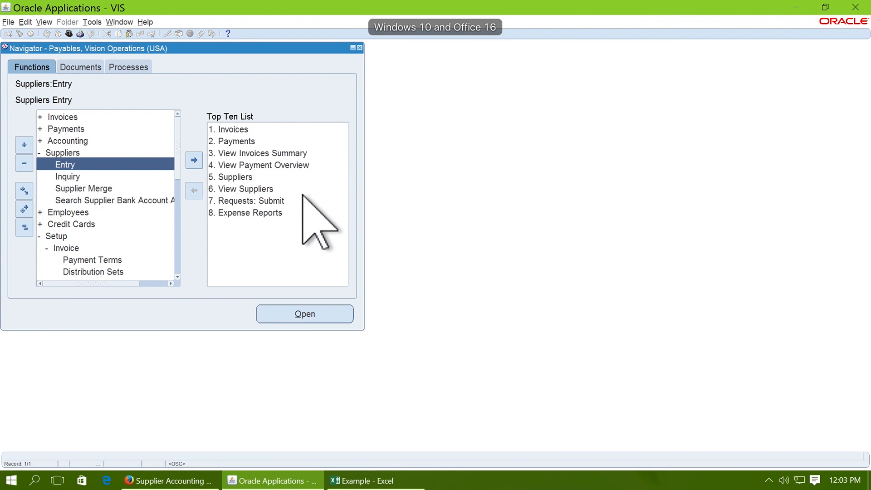
# Step: Search the form functions for SLA: %Meth% and open the Subledger Accounting Methods form
pyautogui.hotkey('ctrl', 'l')
pyautogui.write('slA: %')
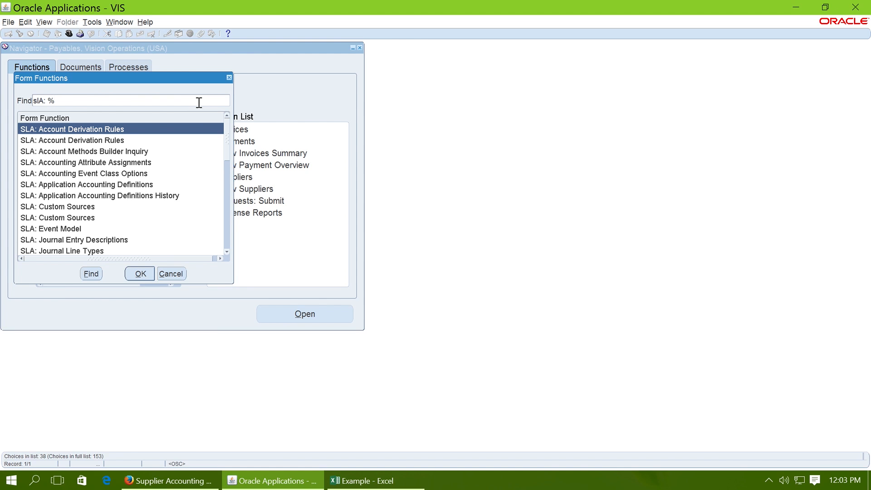
pyautogui.write('Meth%')
pyautogui.click(198, 102)
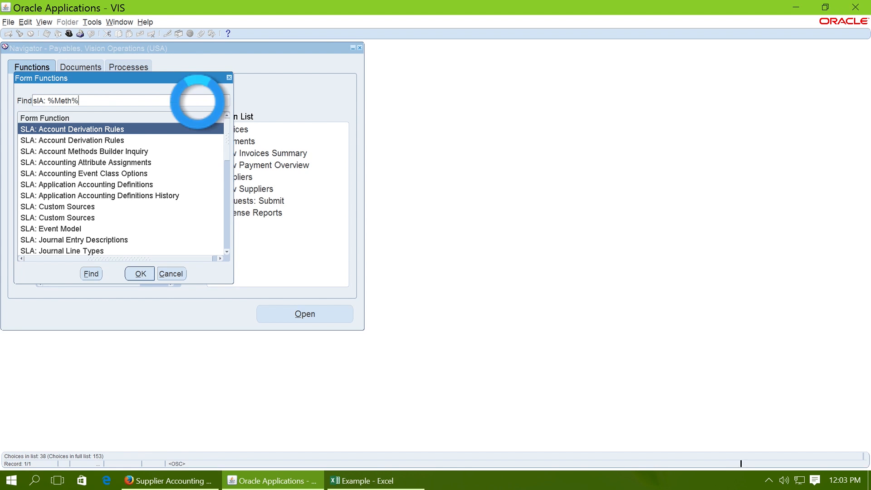
pyautogui.press('Return')
pyautogui.doubleClick(144, 142)
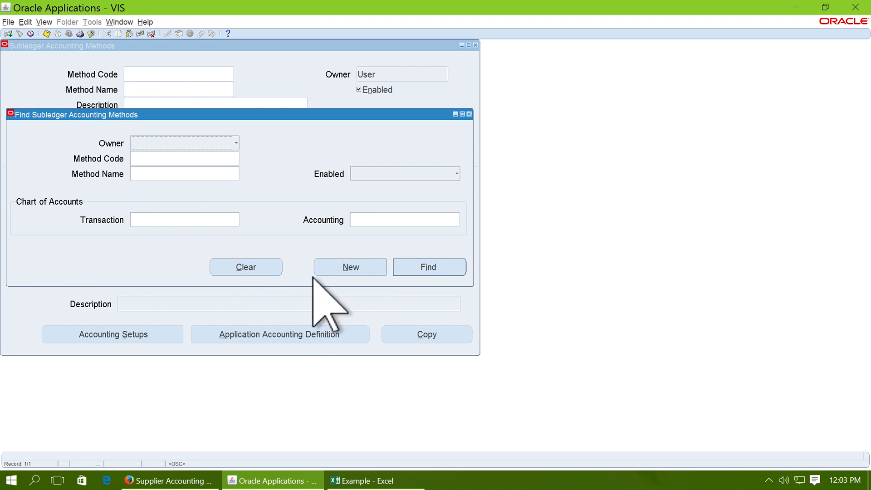
# Step: Find the subledger accounting method with code STANDARD_ACCRUAL
pyautogui.click(150, 158)
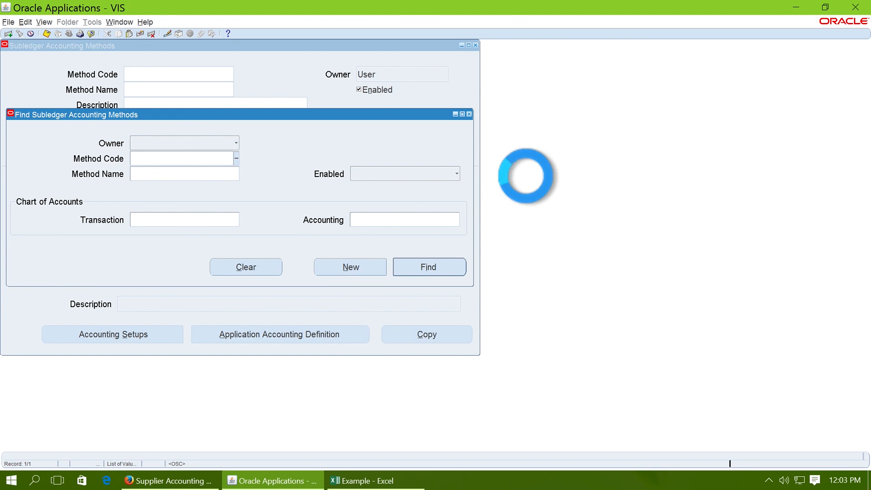
pyautogui.hotkey('ctrl', 'l')
pyautogui.write('s')
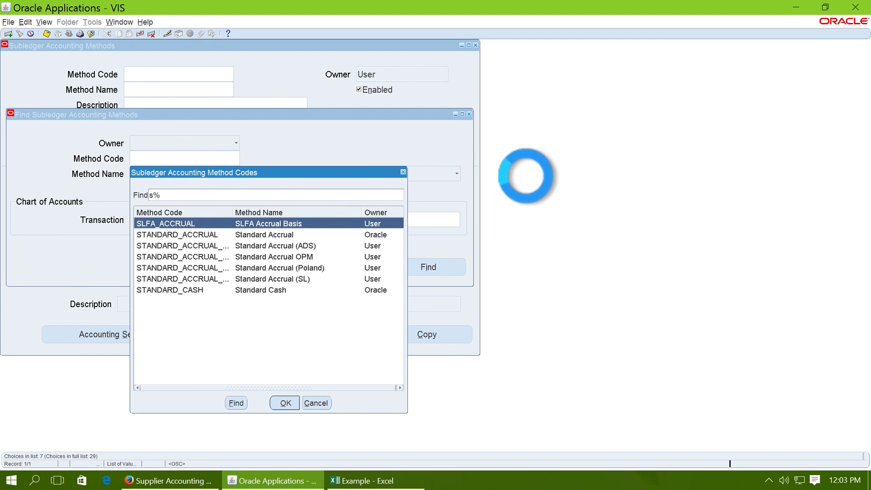
pyautogui.write('tANDARD_')
pyautogui.press('Return')
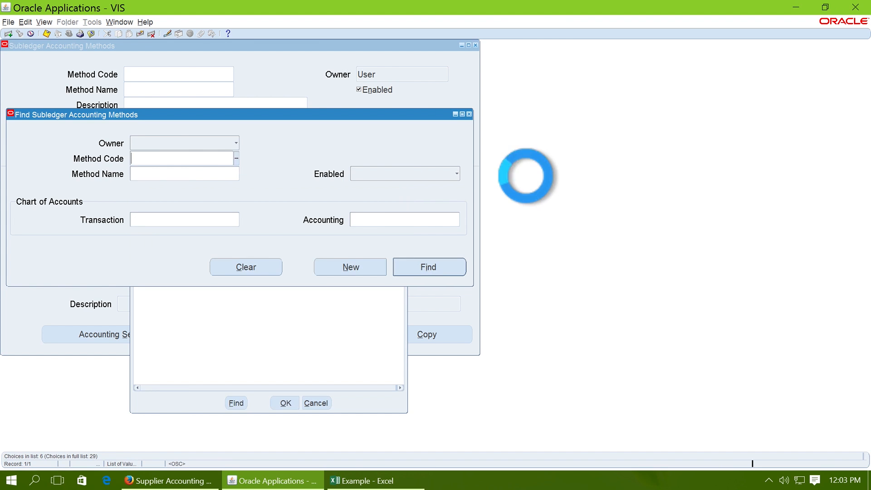
pyautogui.click(439, 267)
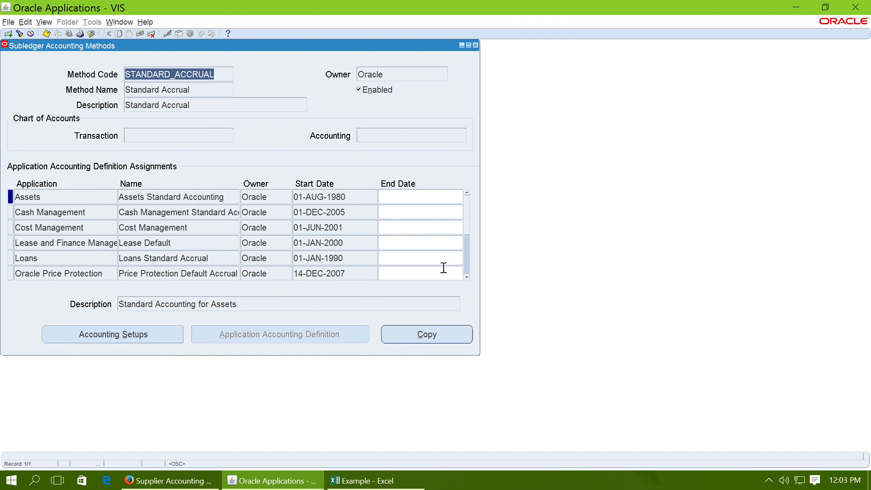
# Step: Copy the Standard Accrual method using MPA_SLAM as code, name and description, with Operations Accounting Flex for both charts of accounts
pyautogui.click(442, 334)
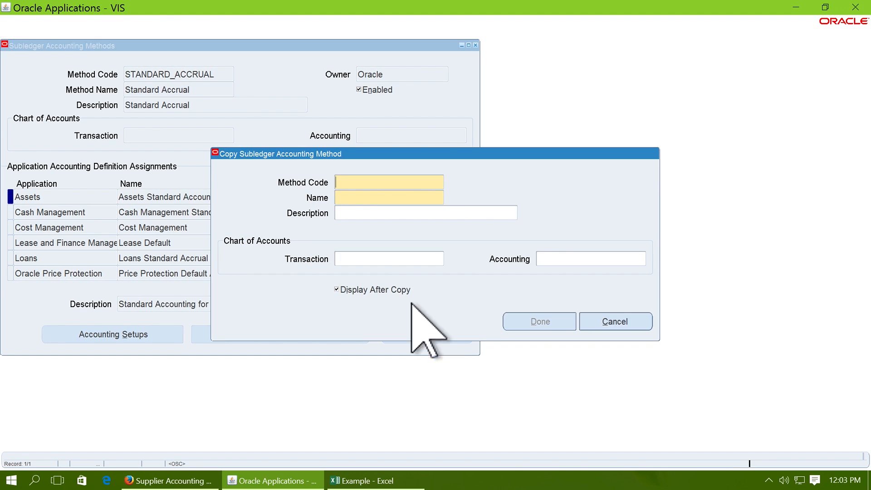
pyautogui.write('O')
pyautogui.write('per%Acc')
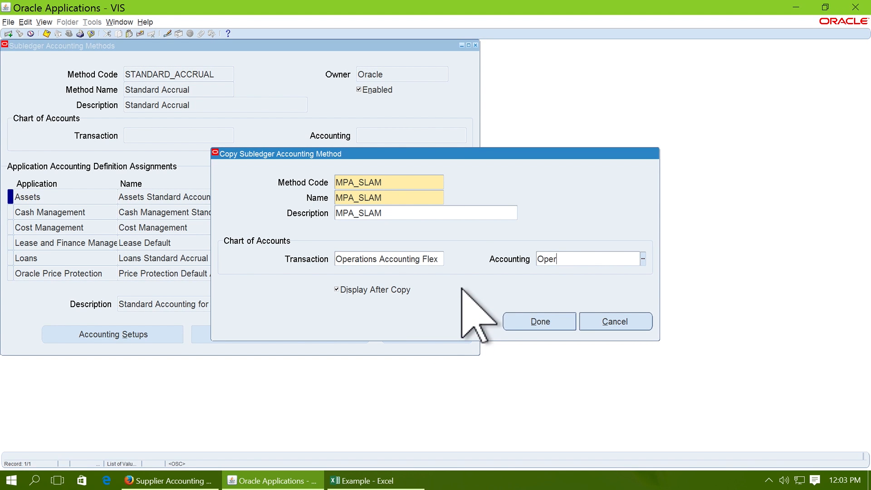
pyautogui.press('Tab')
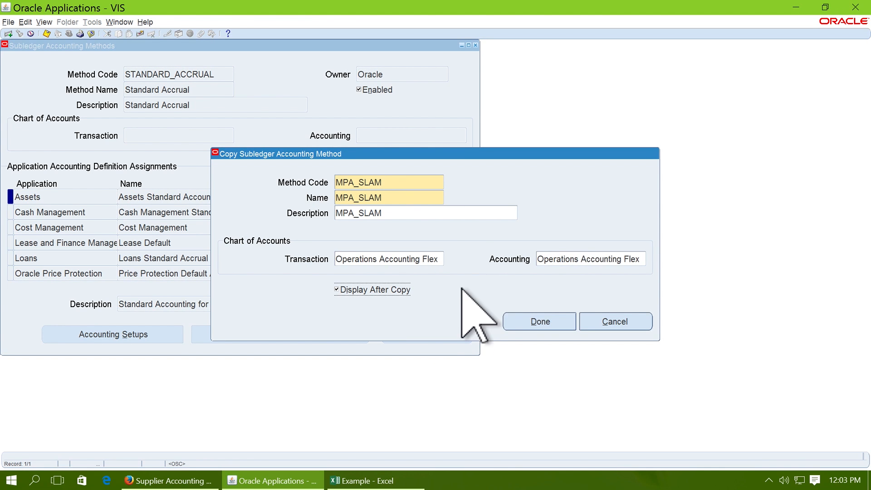
pyautogui.click(532, 322)
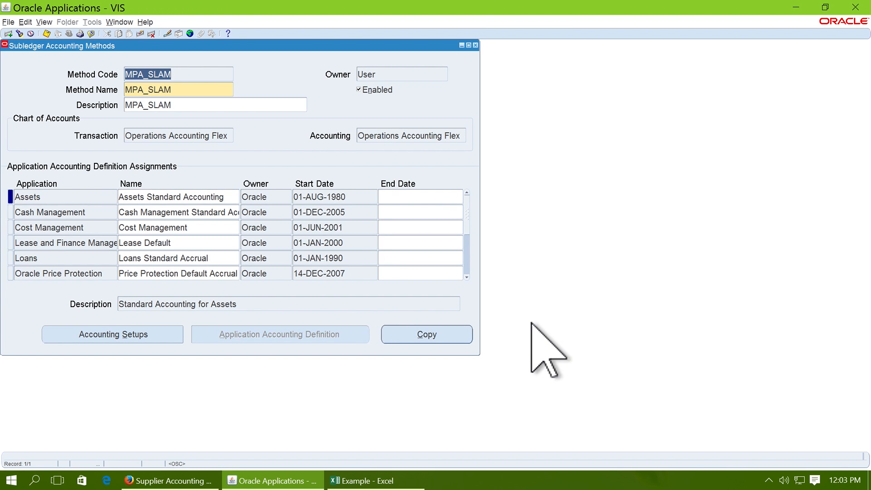
# Step: Open the application accounting definition assigned to Payables in the MPA_SLAM method
pyautogui.click(26, 259)
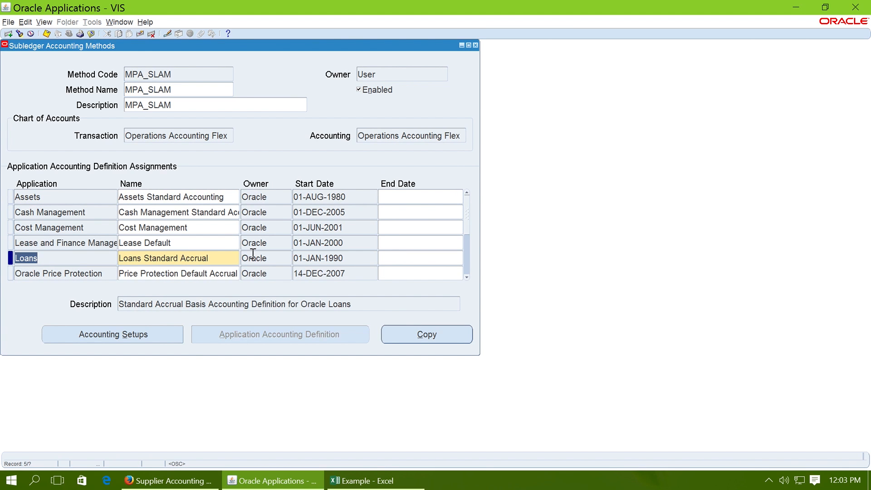
pyautogui.press('Down')
pyautogui.press('Down')
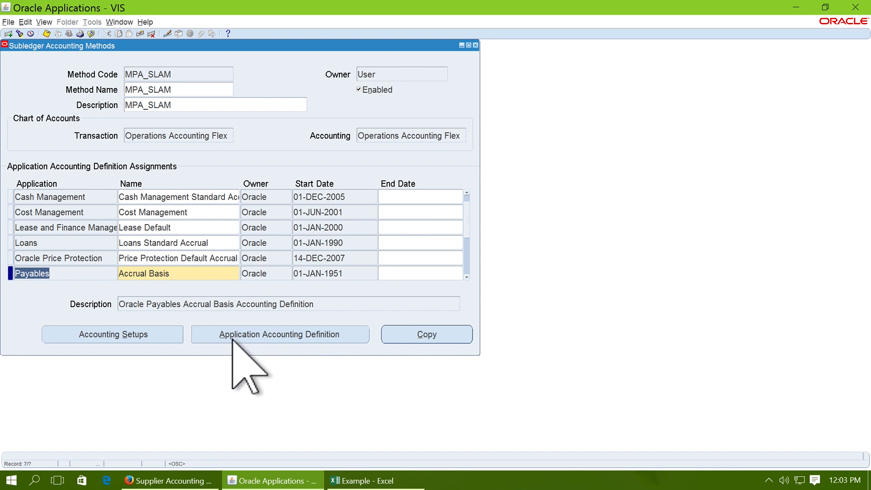
pyautogui.click(320, 341)
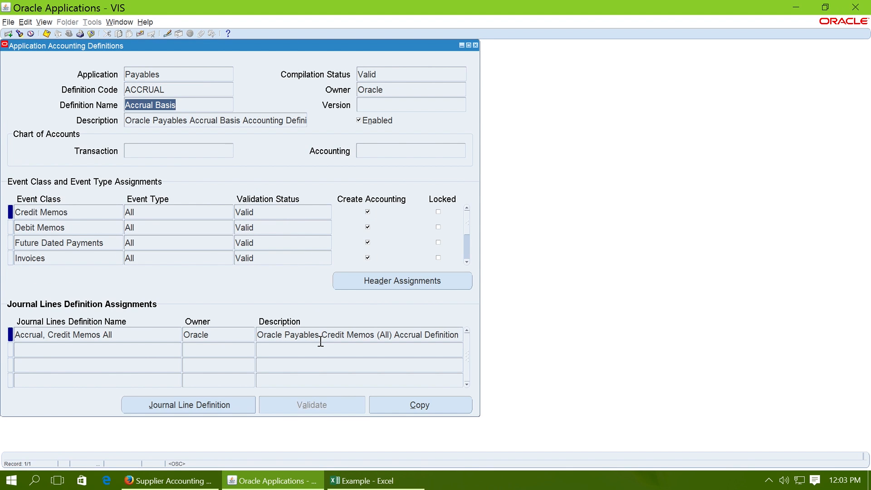
# Step: Copy the Payables Accrual Basis definition using MPA_AP_AAD as code, name and description, with Operations Accounting Flex for both charts of accounts
pyautogui.click(428, 405)
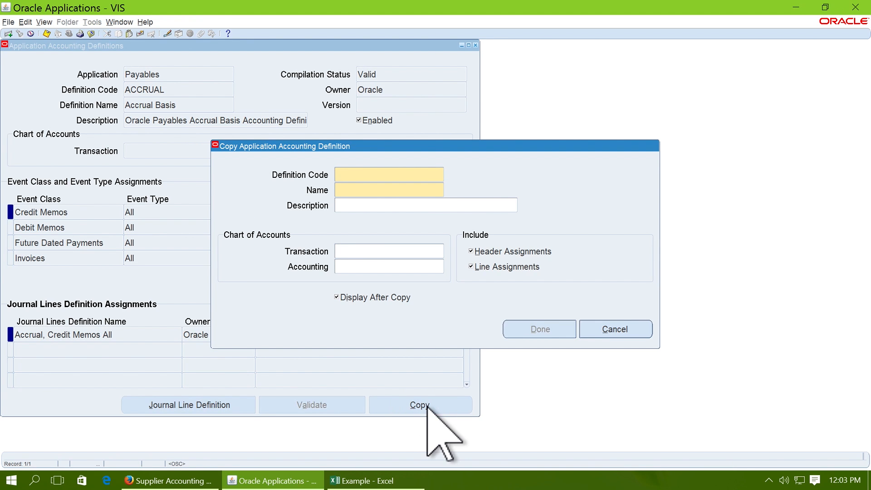
pyautogui.write('MPA_AP_AAD')
pyautogui.hotkey('shift', 'Home')
pyautogui.press('Tab')
pyautogui.hotkey('shift', 'Tab')
pyautogui.write('O')
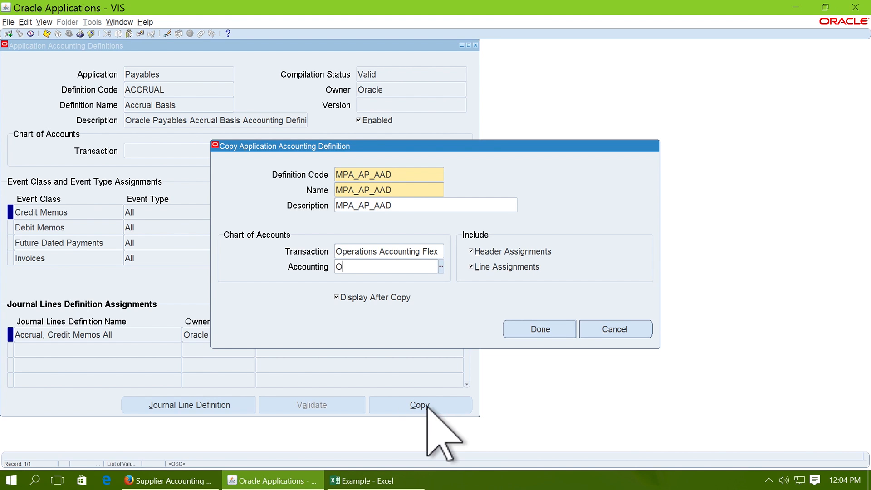
pyautogui.write('per%Acc%')
pyautogui.press('Tab')
pyautogui.click(567, 330)
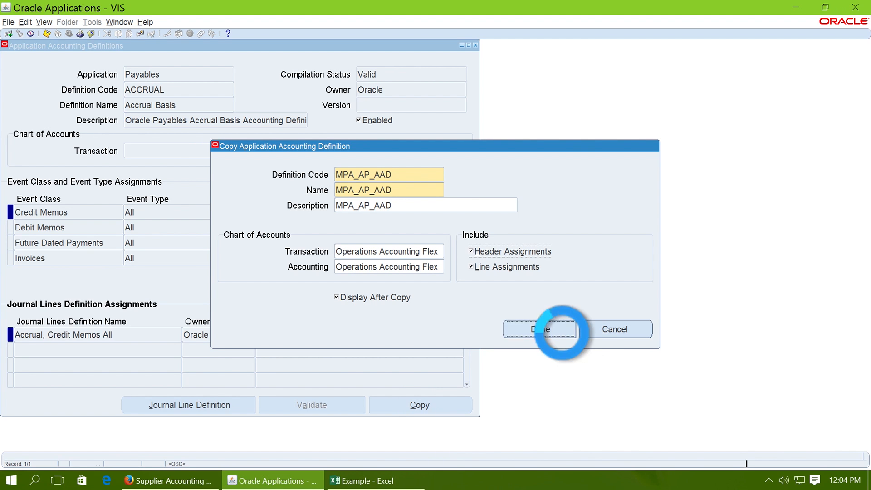
# Step: Copy the Invoices event class's journal lines definition as MPA_AP_INV_JLD, with Operations Accounting Flex for both charts of accounts, and close the copy
pyautogui.click(54, 257)
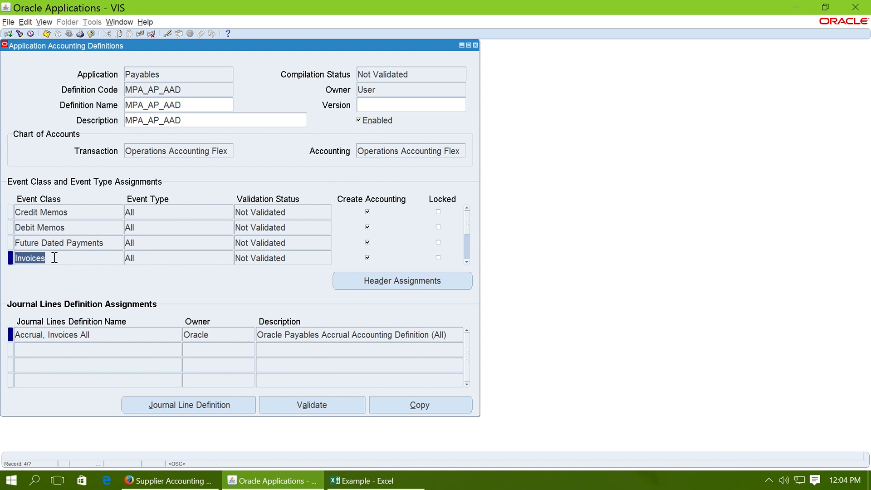
pyautogui.click(216, 403)
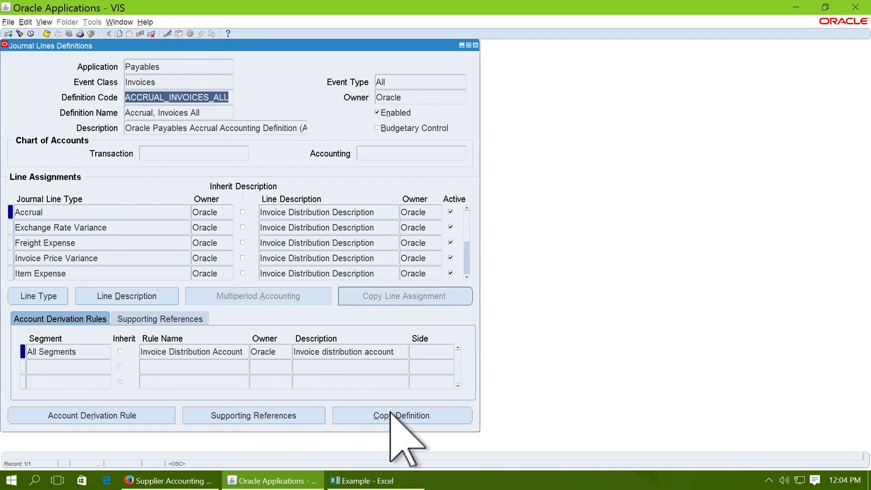
pyautogui.click(390, 410)
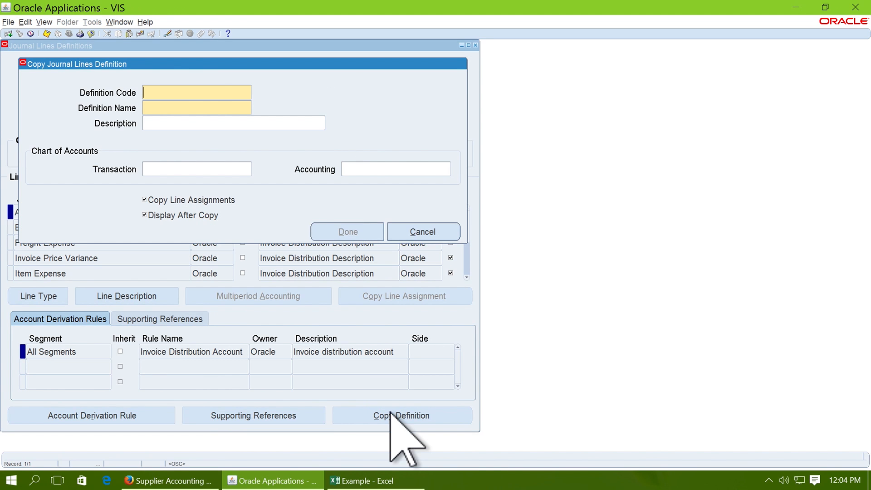
pyautogui.write('MPA_AP_INV_JLD')
pyautogui.hotkey('shift', 'Home')
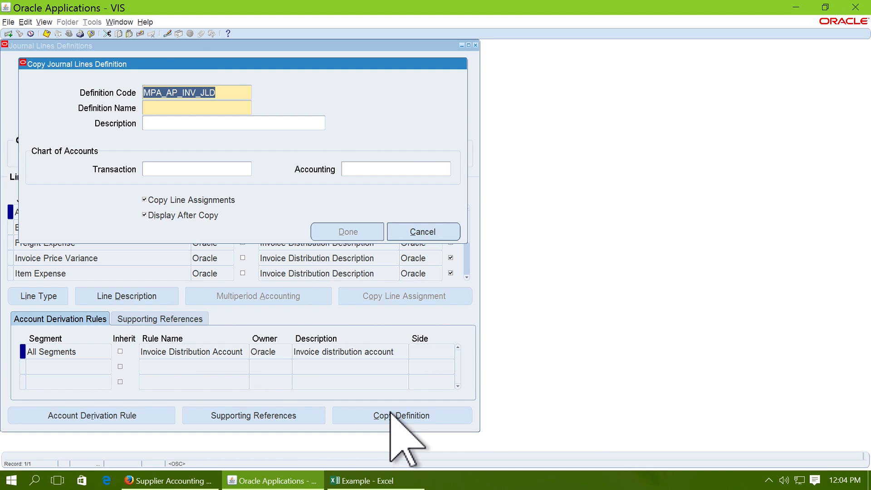
pyautogui.click(390, 412)
pyautogui.write('Acc%')
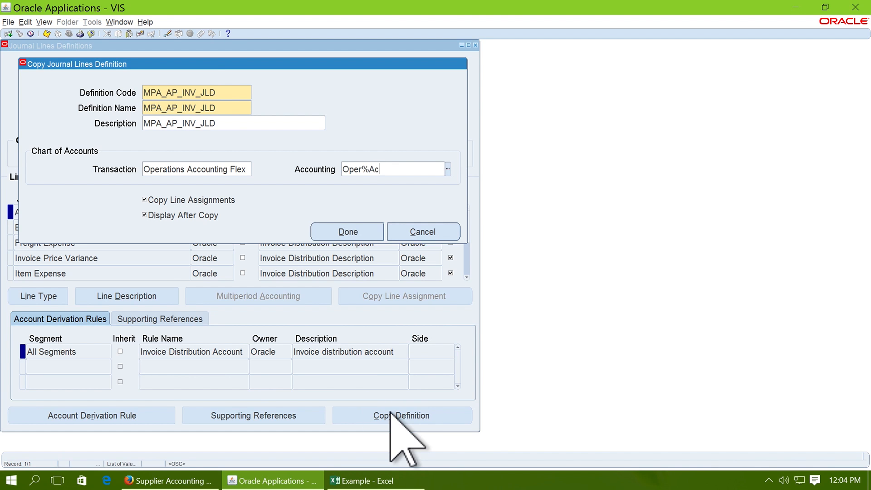
pyautogui.press('Tab')
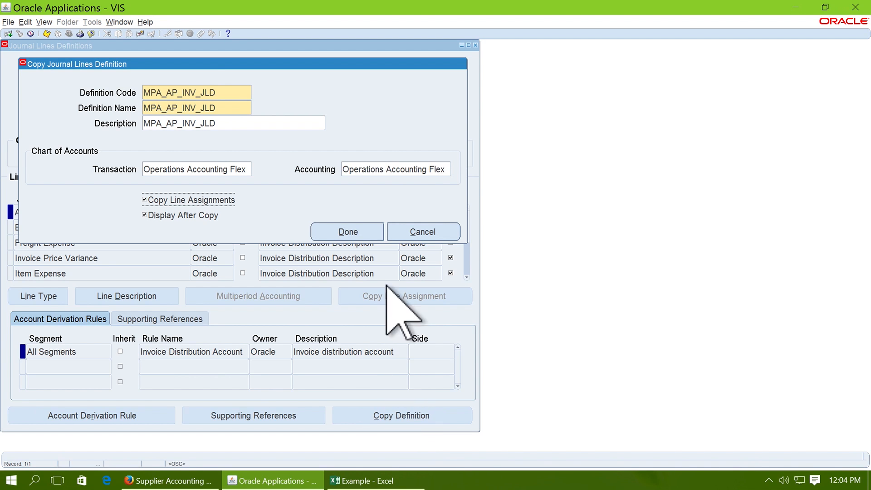
pyautogui.click(353, 229)
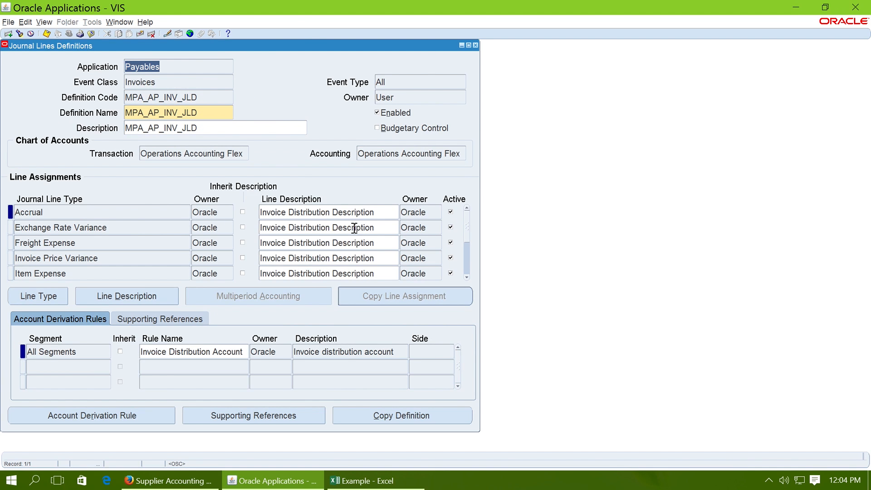
pyautogui.click(47, 34)
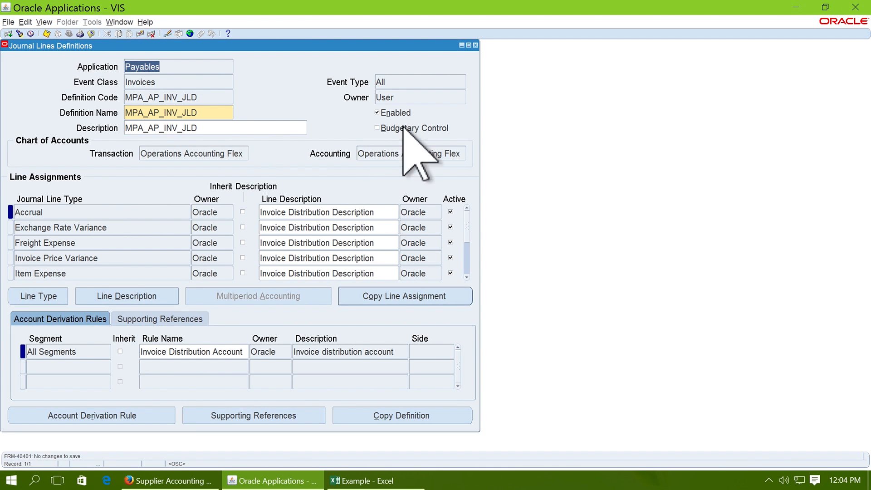
pyautogui.click(475, 45)
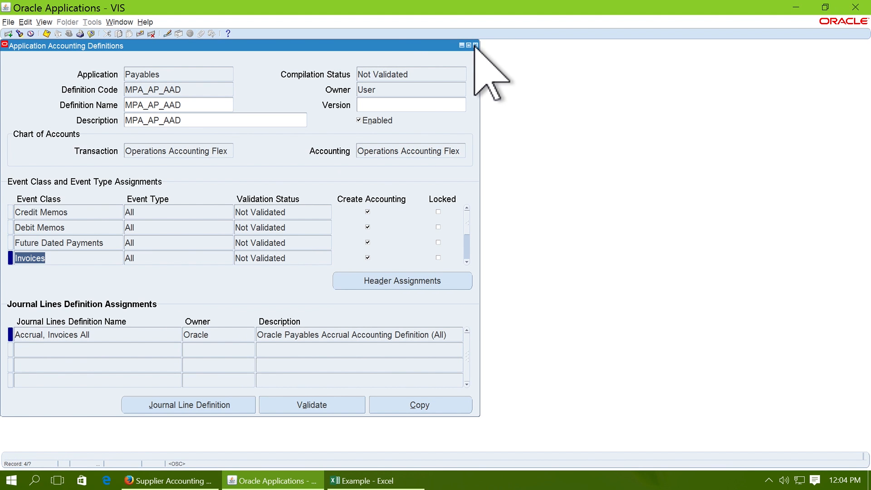
# Step: Return to the MPA_SLAM method and assign the MPA_AP_AAD accounting definition to Payables in place of Accrual Basis
pyautogui.click(474, 44)
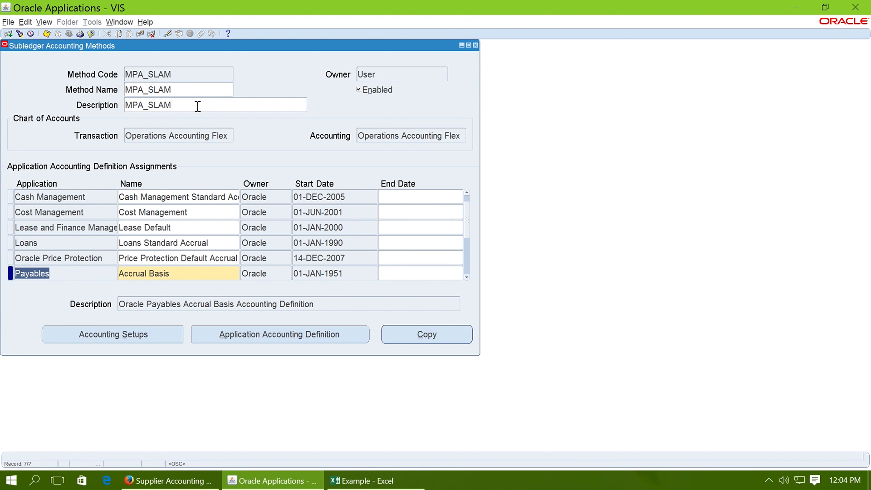
pyautogui.click(186, 274)
pyautogui.press('BackSpace')
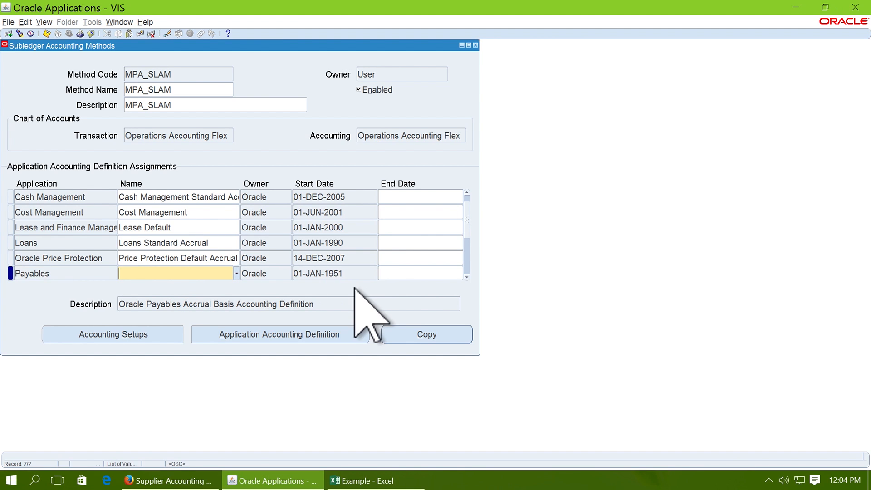
pyautogui.hotkey('ctrl', 'l')
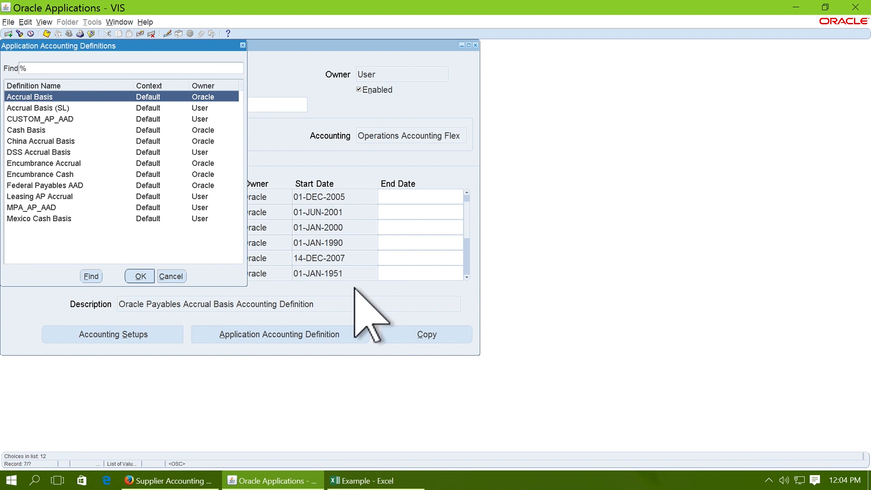
pyautogui.doubleClick(73, 207)
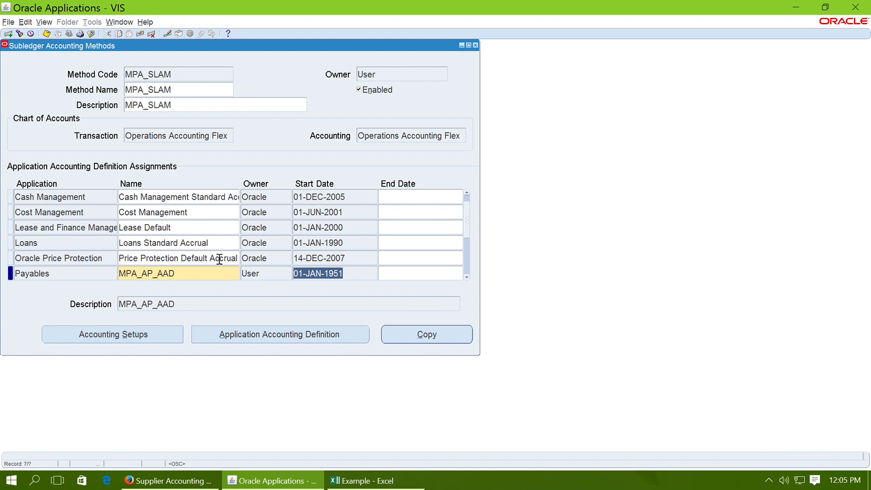
# Step: In MPA_AP_AAD, replace the Invoices event class's journal lines definition Accrual, Invoices All with MPA_AP_INV_JLD
pyautogui.click(290, 335)
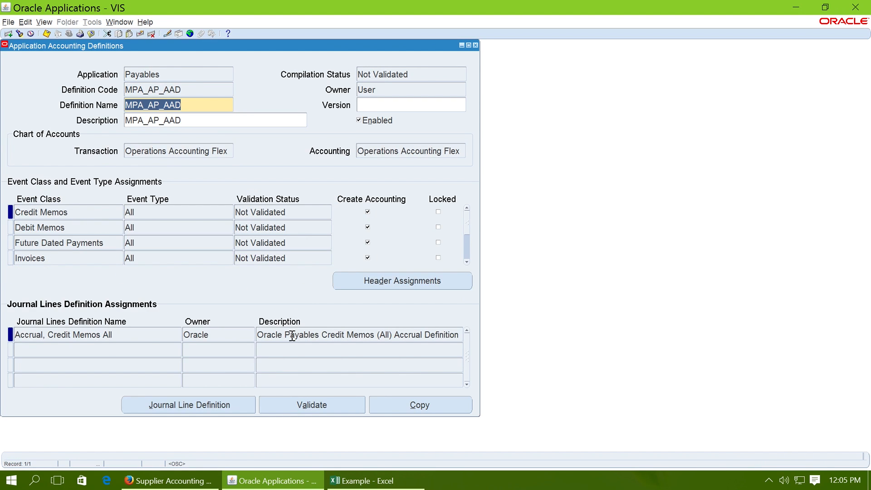
pyautogui.click(65, 258)
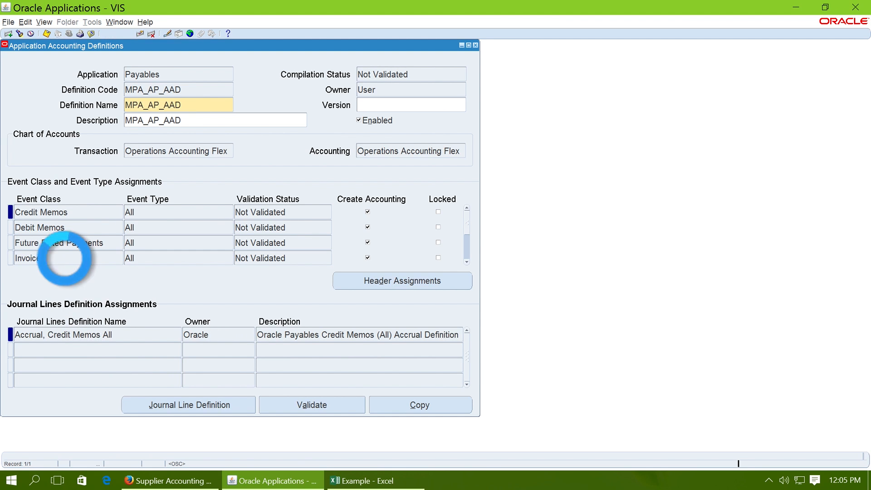
pyautogui.click(87, 348)
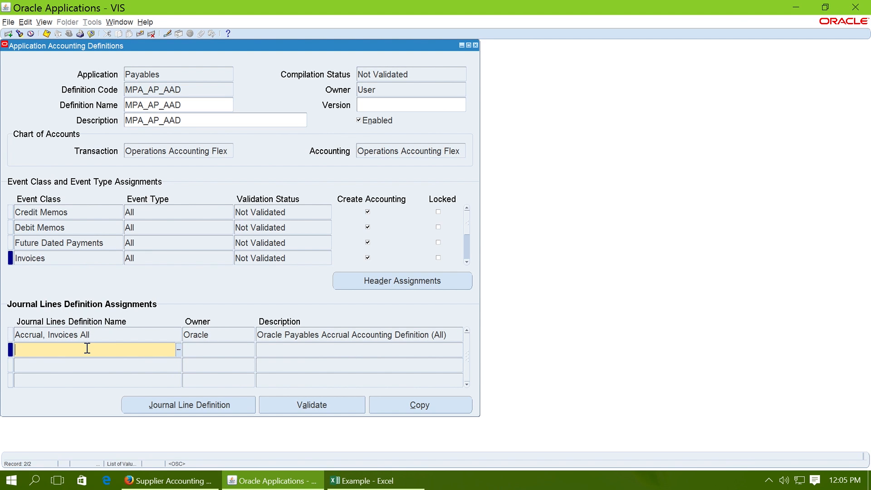
pyautogui.doubleClick(87, 348)
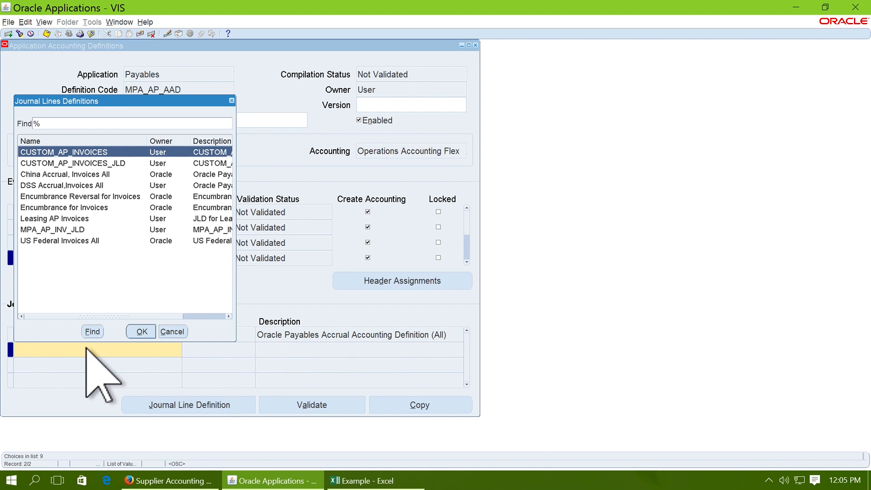
pyautogui.click(71, 228)
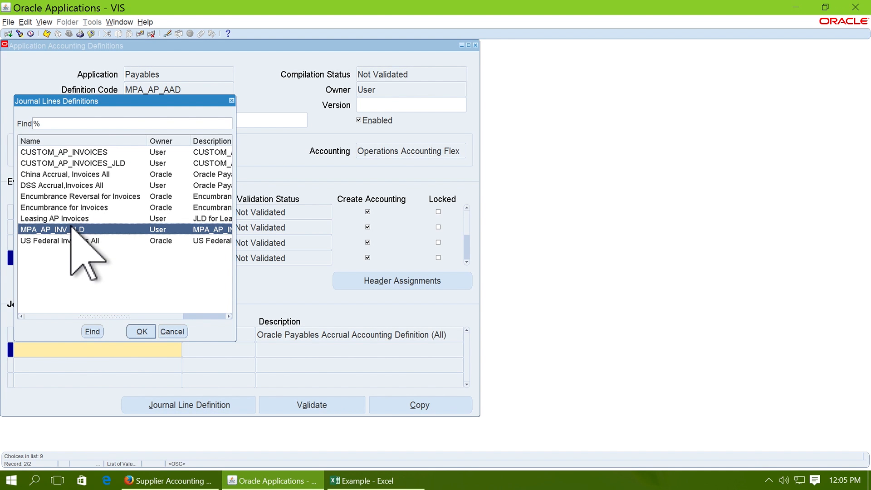
pyautogui.doubleClick(71, 228)
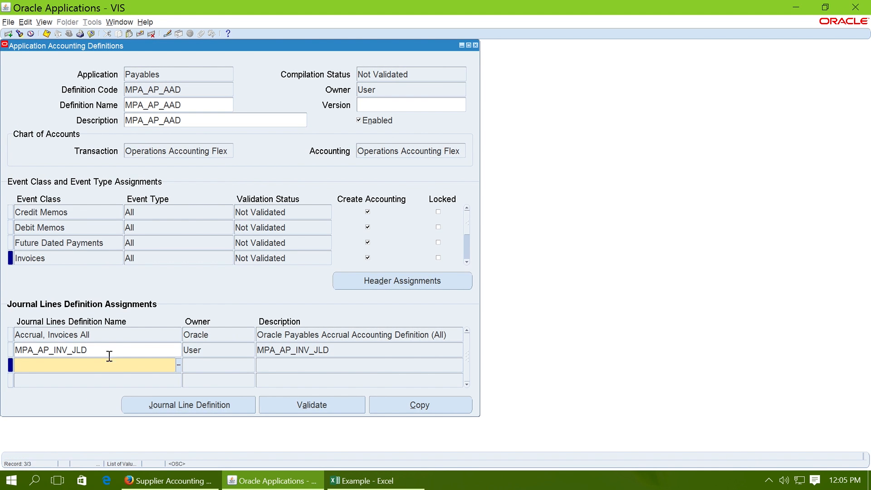
pyautogui.click(121, 338)
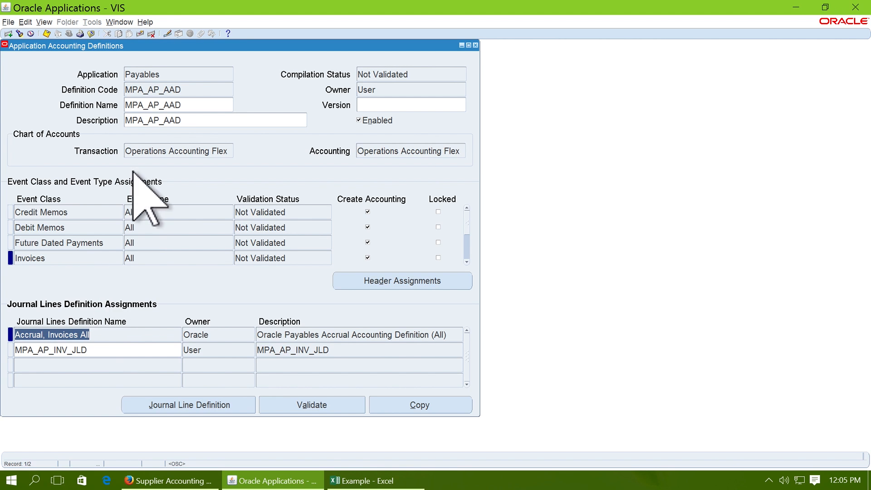
pyautogui.click(153, 35)
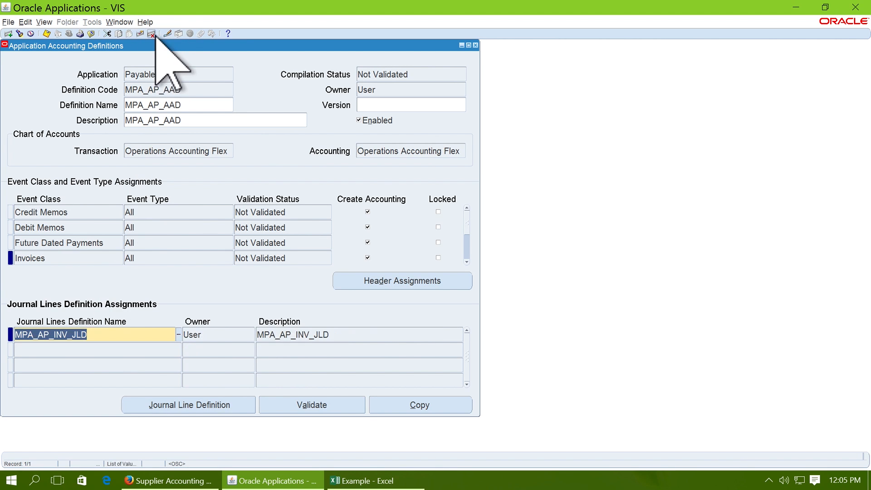
# Step: Save the MPA_AP_AAD accounting definition and open its MPA_AP_INV_JLD journal lines definition
pyautogui.click(47, 34)
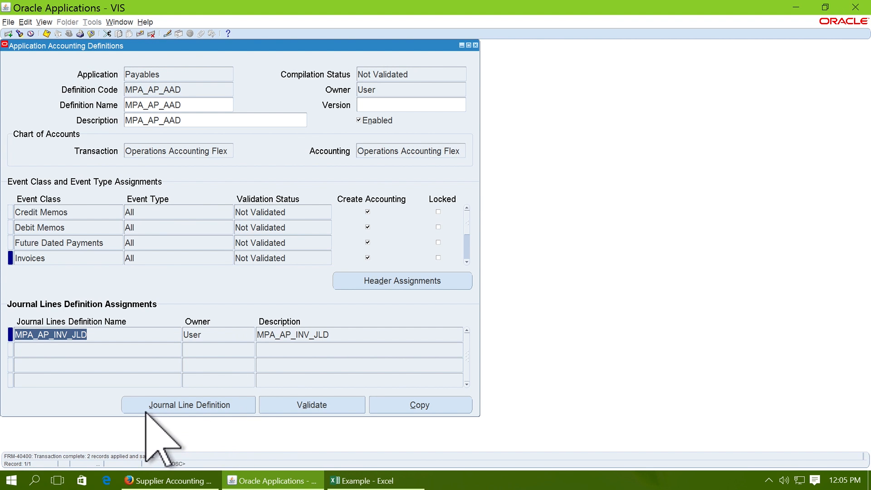
pyautogui.click(199, 403)
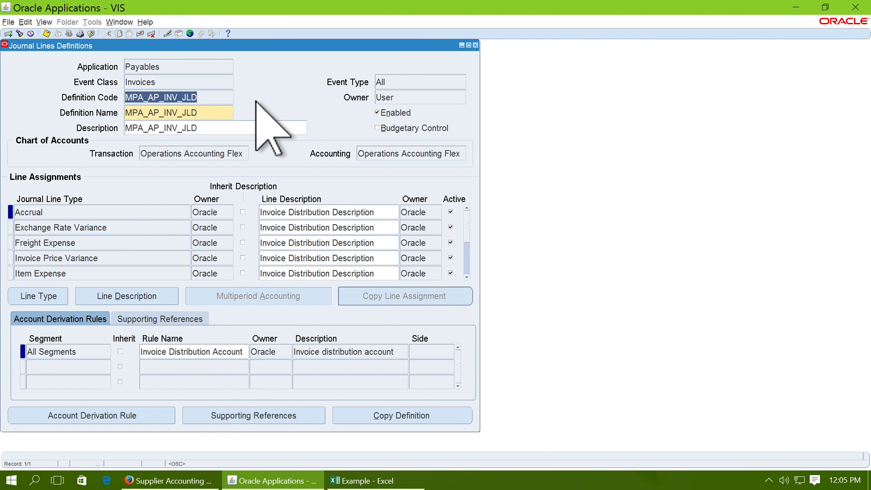
pyautogui.press('super+Tab')
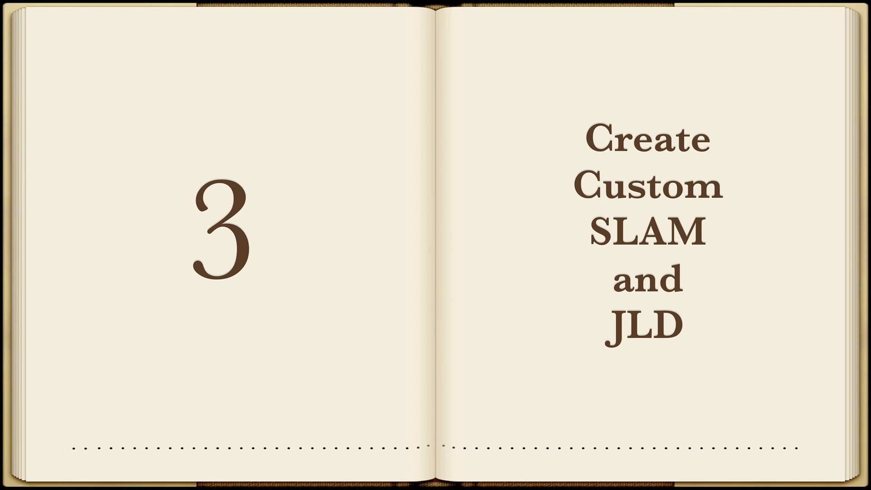
pyautogui.press('Right')
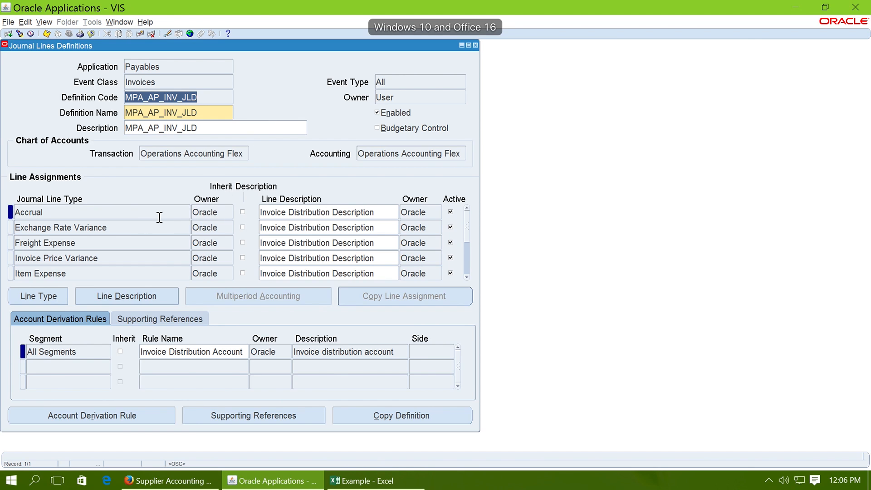
# Step: Copy the Item Expense line type using MPA_ITEM_EXP_ACCRUAL as code, name and description, with Operations Accounting Flex as transaction chart of accounts
pyautogui.click(88, 274)
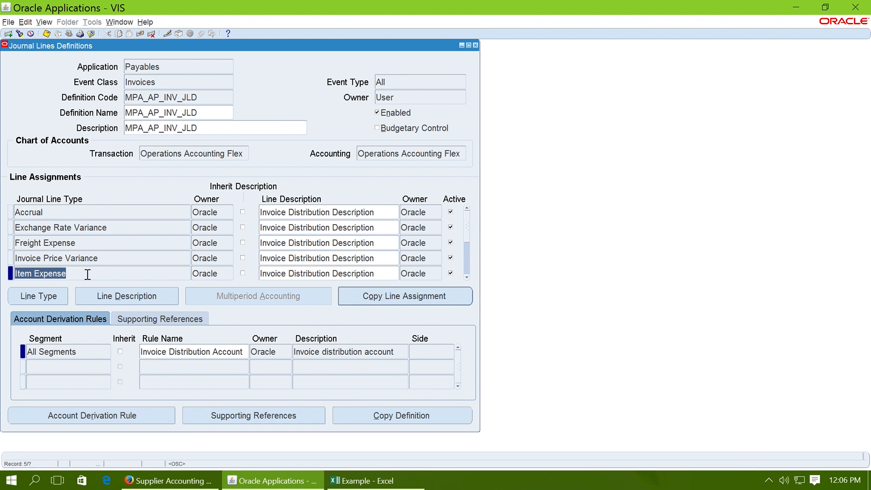
pyautogui.click(38, 296)
pyautogui.click(252, 386)
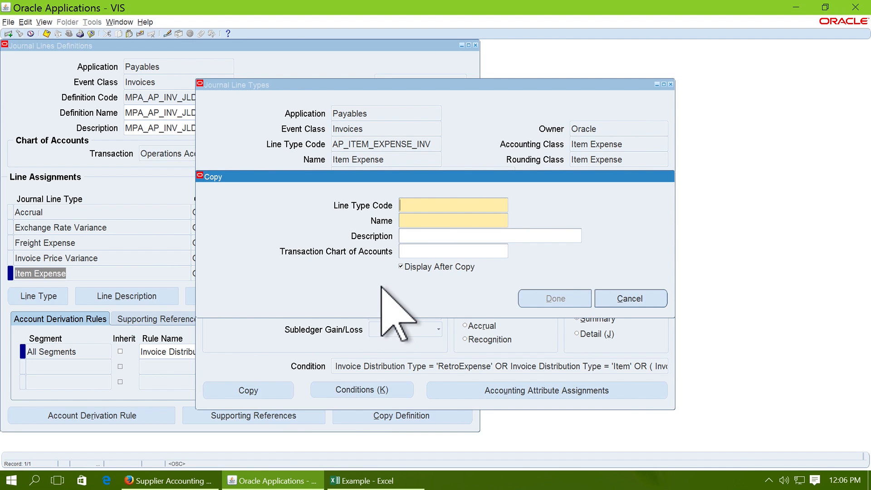
pyautogui.write('MPA_ITEM_EXP_ACCRUAL')
pyautogui.press('Tab')
pyautogui.press('Tab')
pyautogui.press('Tab')
pyautogui.write('Oper')
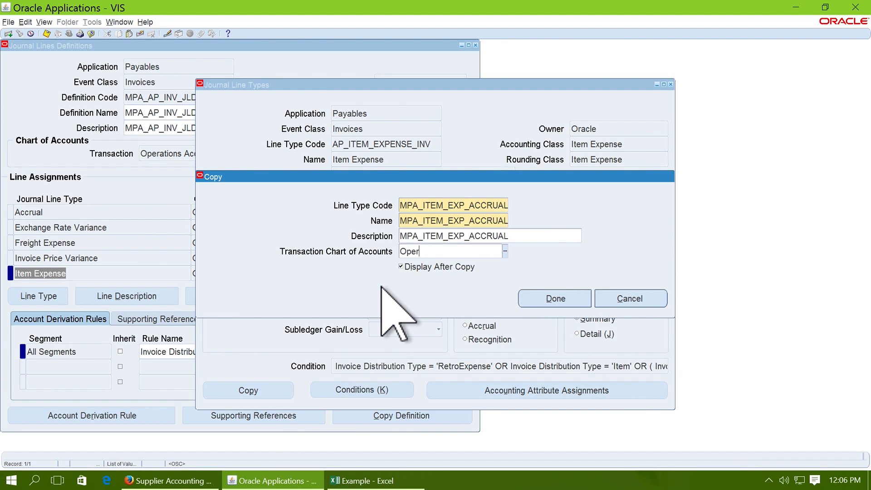
pyautogui.write('%Acc%')
pyautogui.press('Tab')
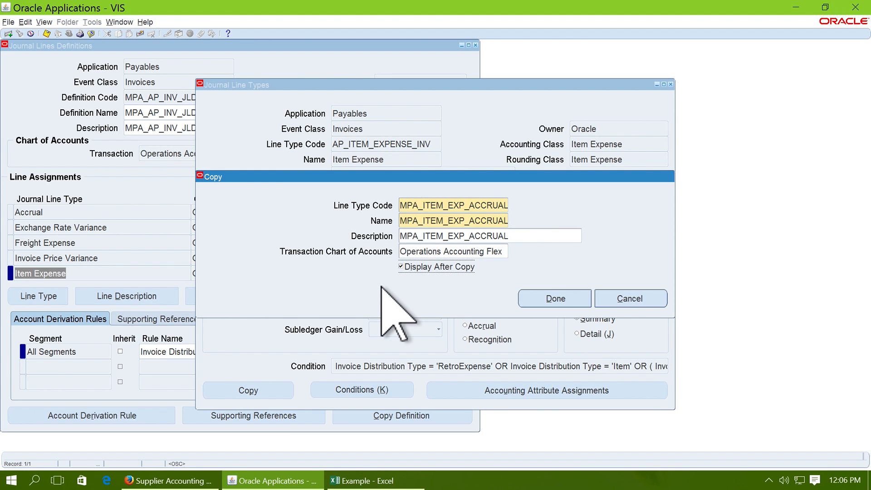
pyautogui.click(565, 297)
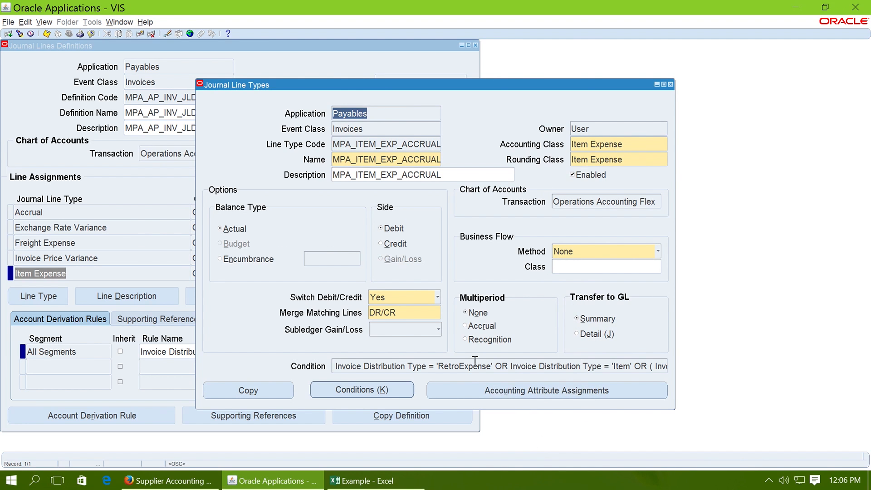
# Step: Set the MPA_ITEM_EXP_ACCRUAL line type's multiperiod option to Accrual, save it and close the line type
pyautogui.click(471, 326)
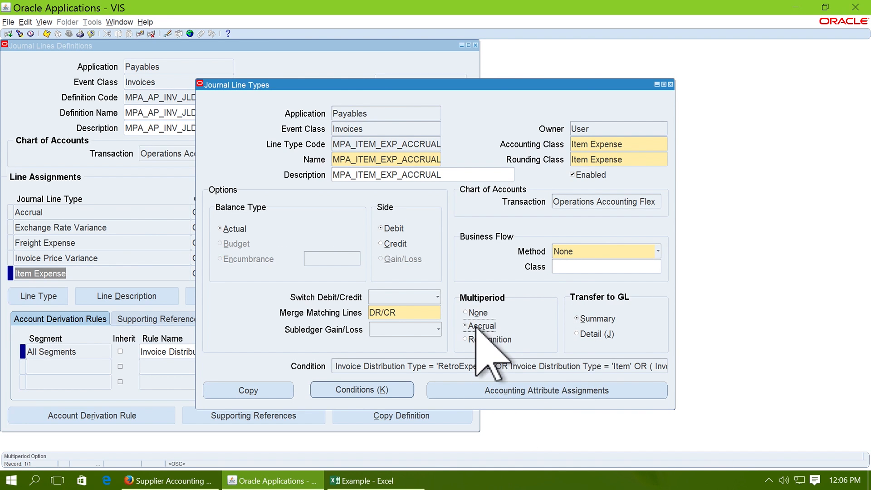
pyautogui.click(46, 33)
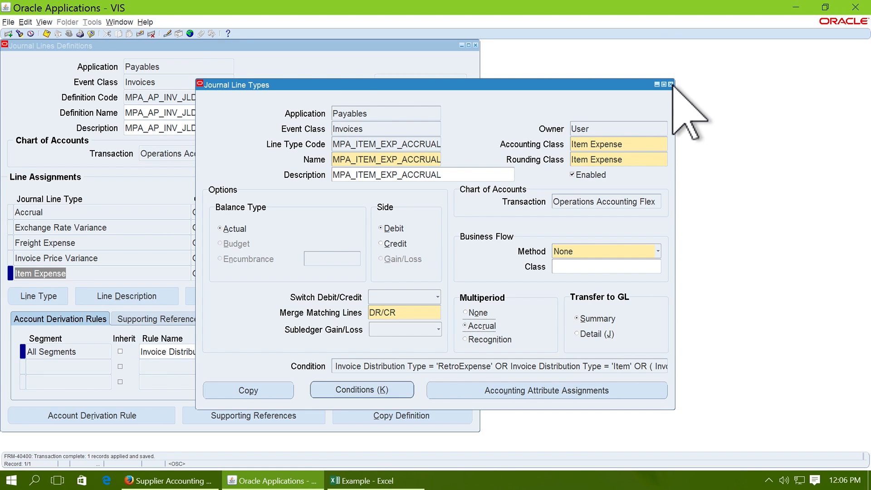
pyautogui.click(670, 84)
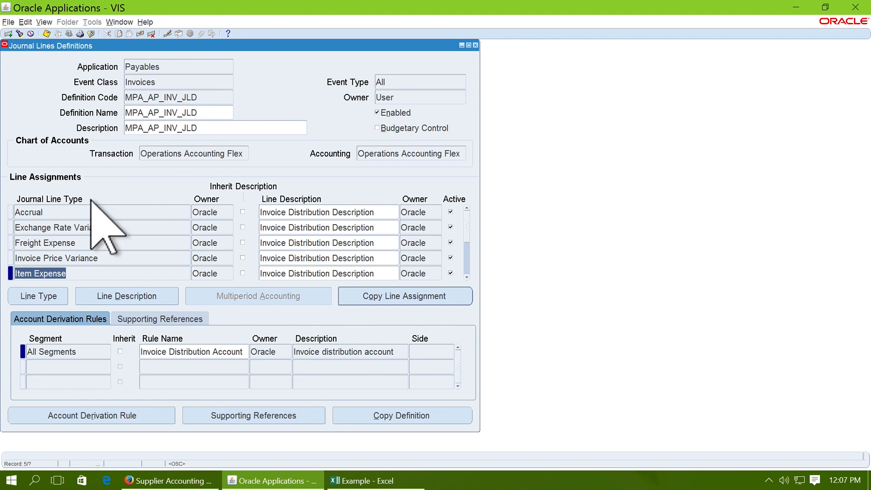
# Step: Add MPA_ITEM_EXP_ACCRUAL as a line assignment in MPA_AP_INV_JLD and deactivate the original Item Expense assignment
pyautogui.click(8, 34)
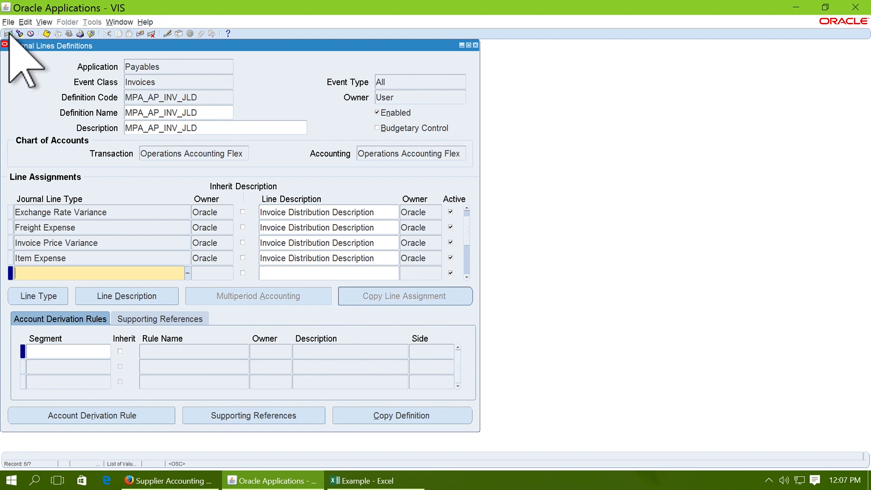
pyautogui.click(187, 273)
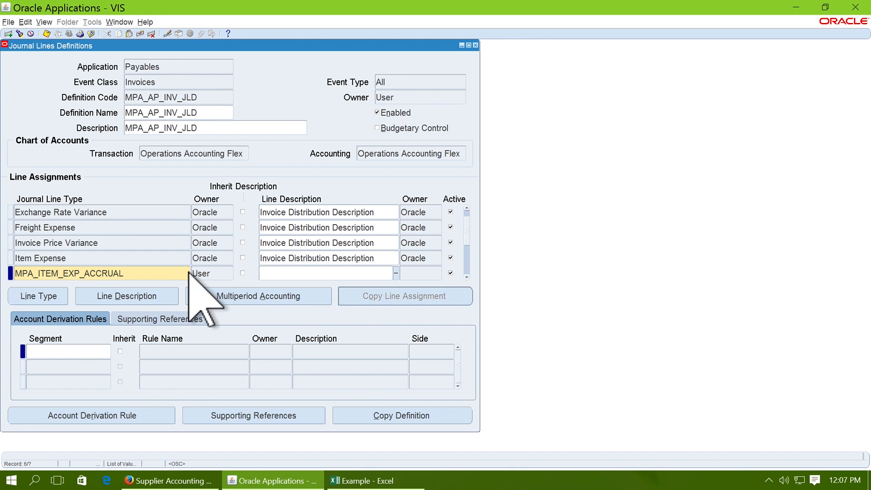
pyautogui.click(450, 257)
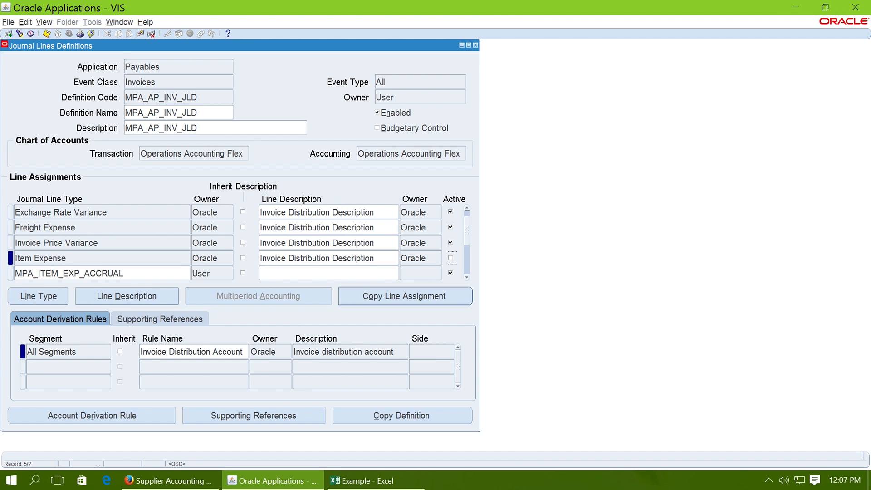
# Step: Assign the Invoice Distribution Account derivation rule for All Segments to MPA_ITEM_EXP_ACCRUAL, as on Item Expense, and save
pyautogui.click(66, 349)
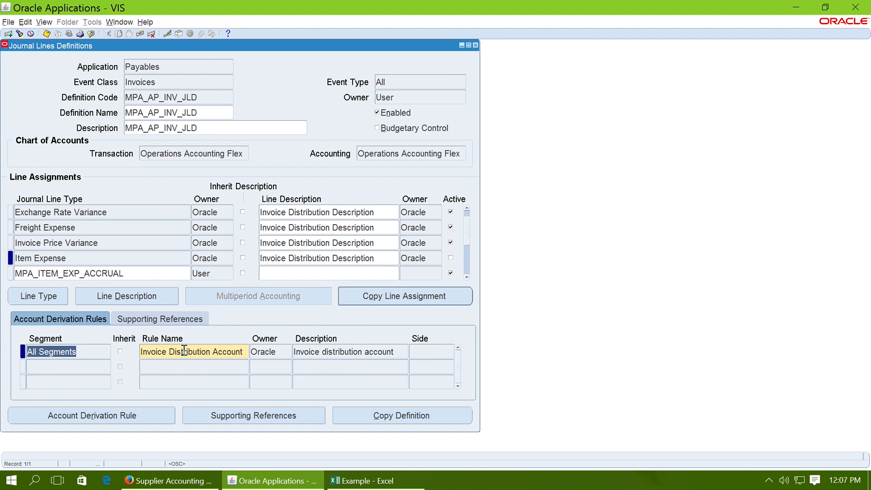
pyautogui.click(210, 353)
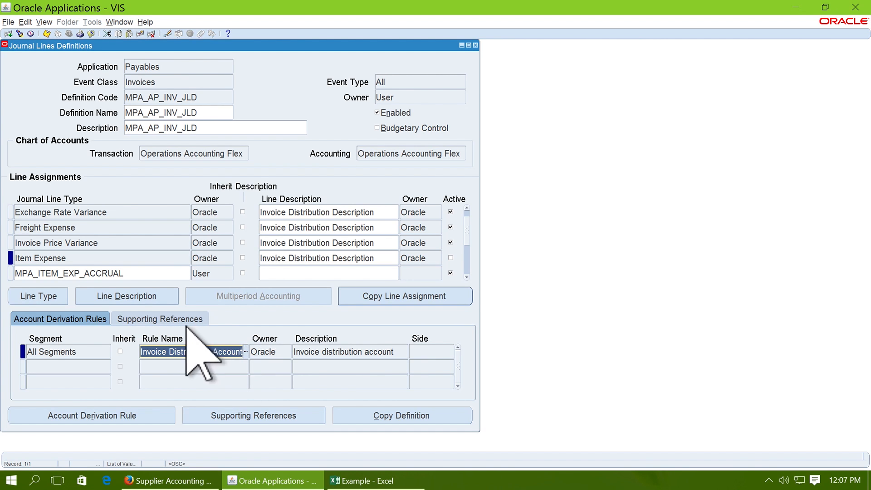
pyautogui.click(136, 273)
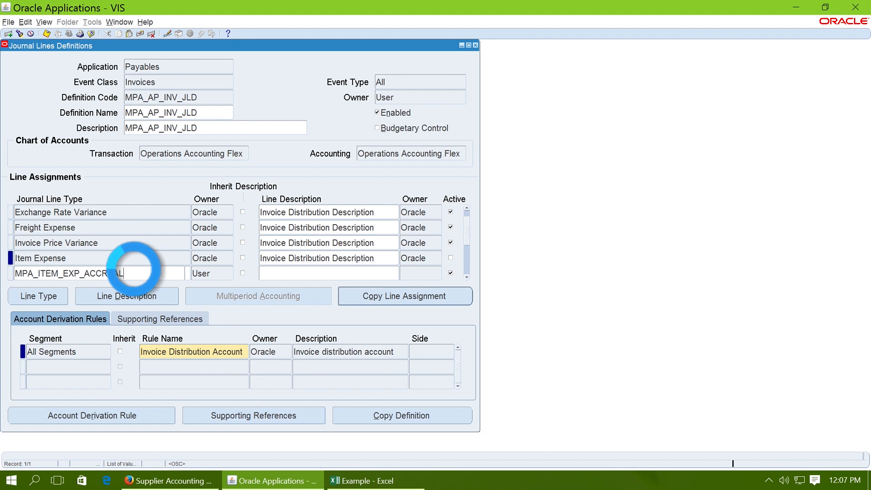
pyautogui.click(73, 352)
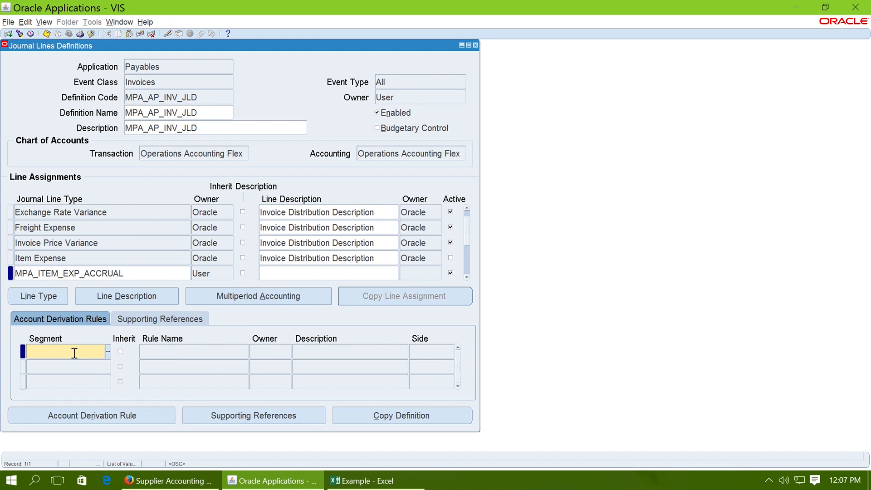
pyautogui.press('Tab')
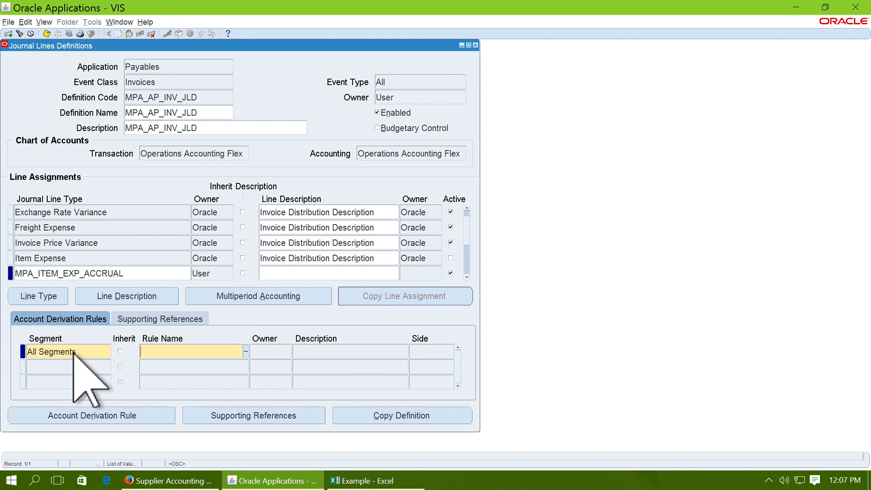
pyautogui.write('Invoice Distribution Account')
pyautogui.press('Tab')
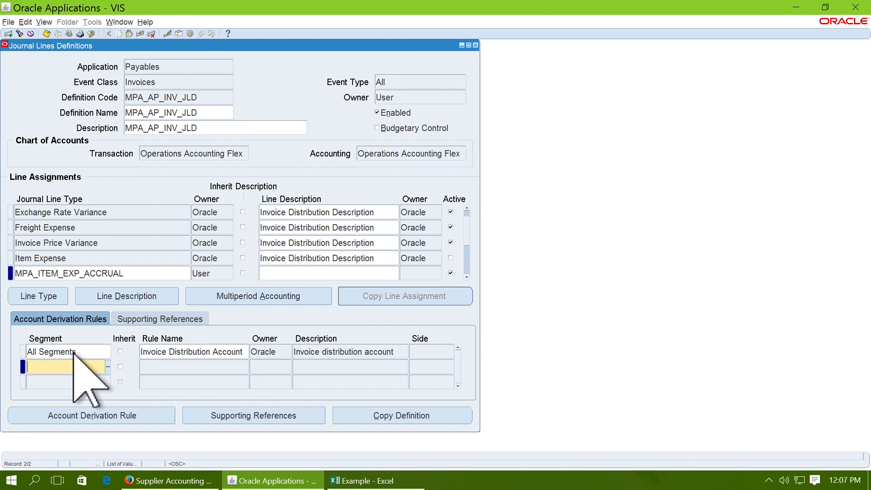
pyautogui.hotkey('ctrl', 's')
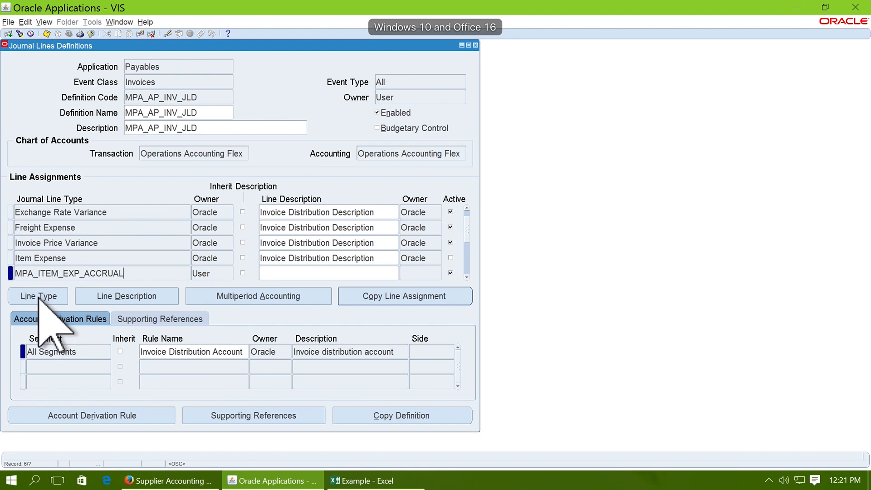
# Step: Copy the MPA_ITEM_EXP_ACCRUAL line type using MPA_ITEM_EXP_RECOGNITION as line type code, name and description
pyautogui.click(39, 295)
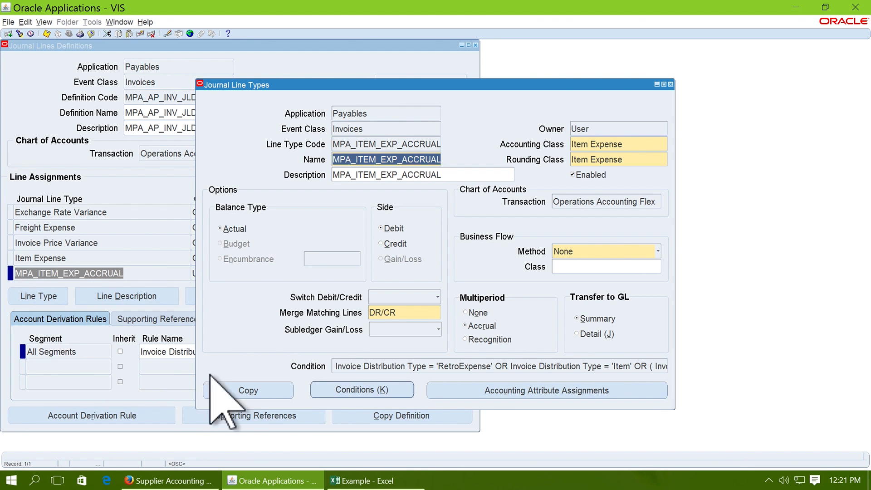
pyautogui.click(278, 389)
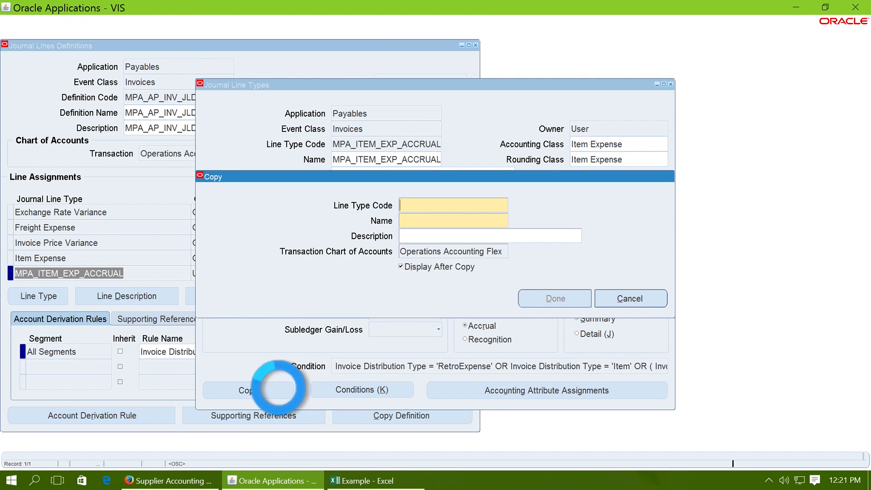
pyautogui.hotkey('ctrl', 'v')
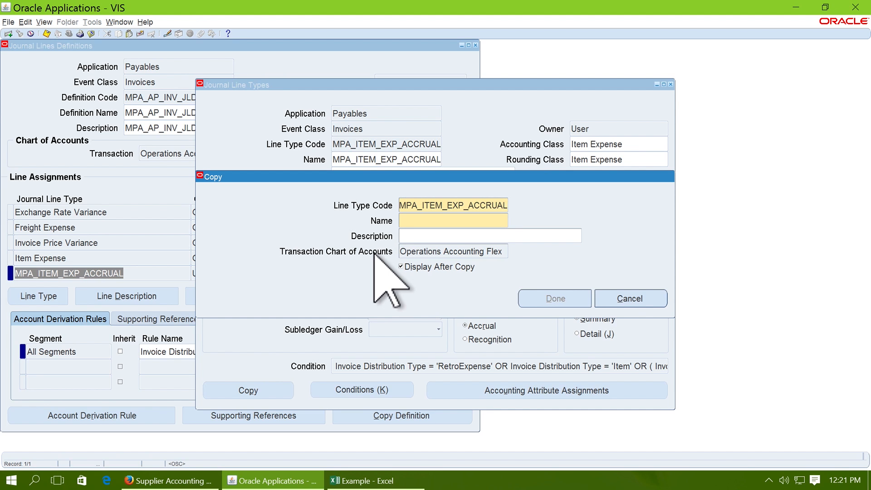
pyautogui.press('BackSpace')
pyautogui.press('BackSpace')
pyautogui.press('BackSpace')
pyautogui.press('BackSpace')
pyautogui.press('BackSpace')
pyautogui.press('BackSpace')
pyautogui.press('BackSpace')
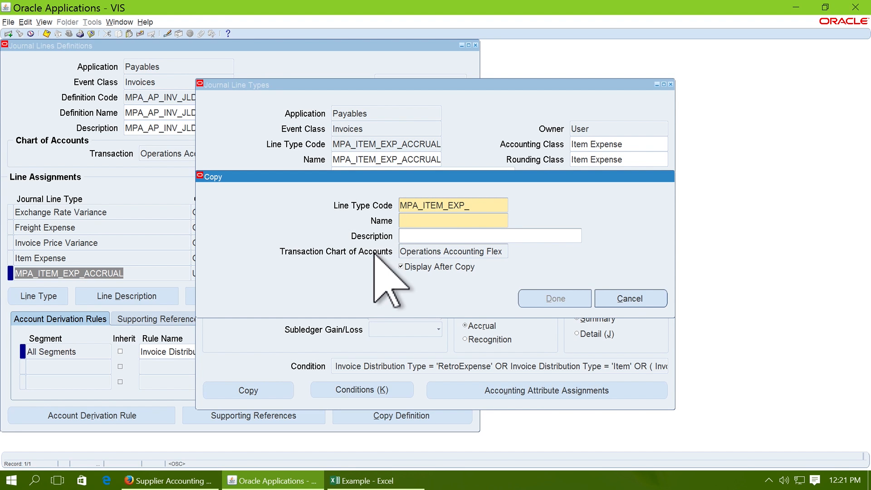
pyautogui.write('RECOGNITIO')
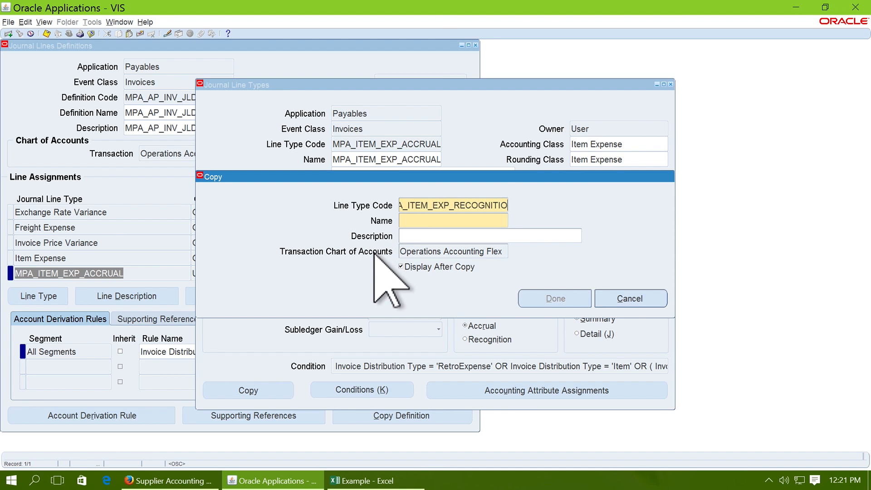
pyautogui.write('N')
pyautogui.hotkey('shift', 'Home')
pyautogui.press('Tab')
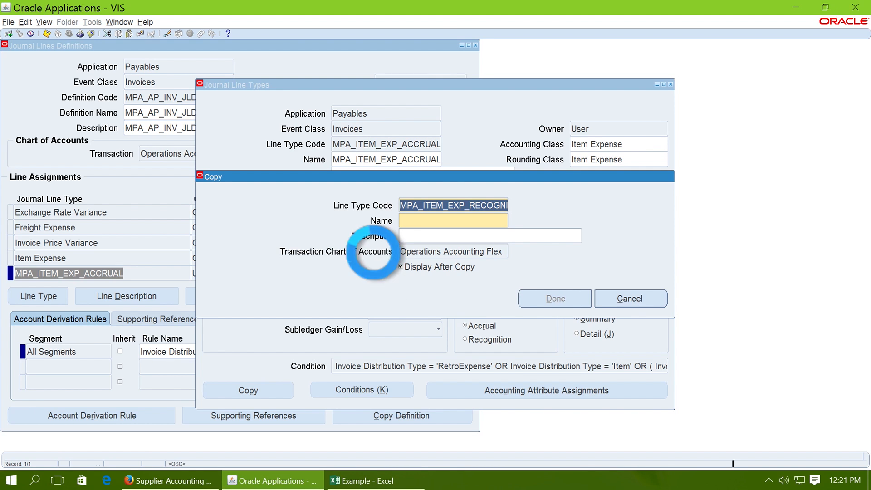
pyautogui.hotkey('ctrl', 'v')
pyautogui.press('Tab')
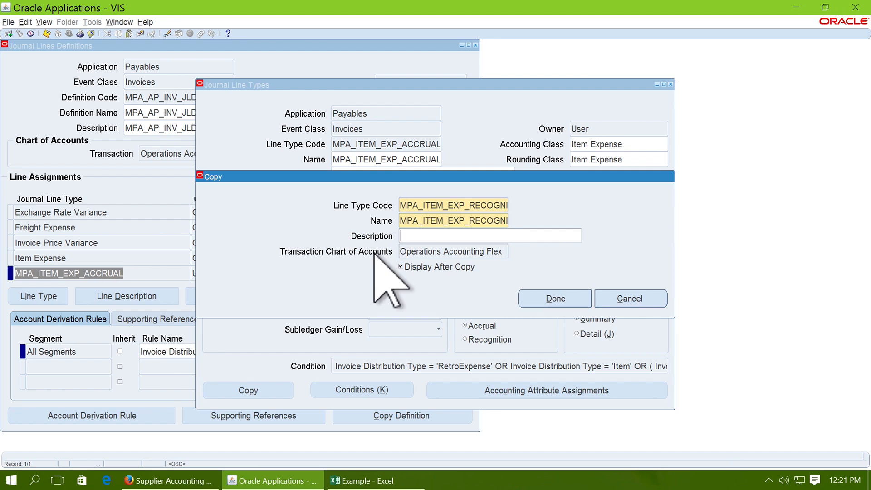
pyautogui.hotkey('ctrl', 'v')
pyautogui.press('Tab')
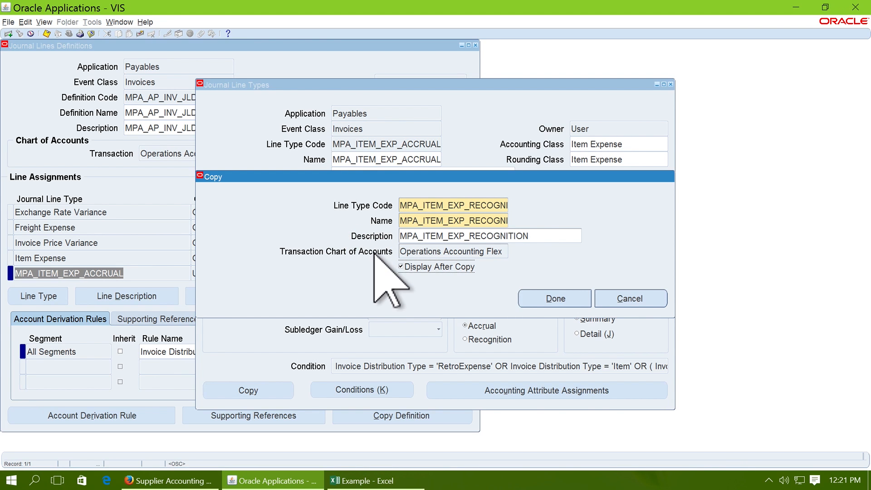
pyautogui.click(554, 297)
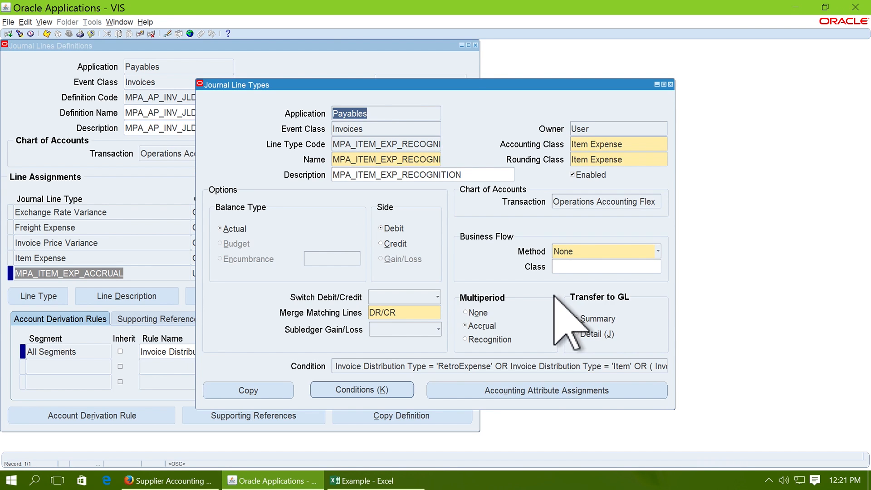
# Step: Delete all conditions, sequences 10 to 60, from the MPA_ITEM_EXP_RECOGNITION line type and save
pyautogui.click(377, 389)
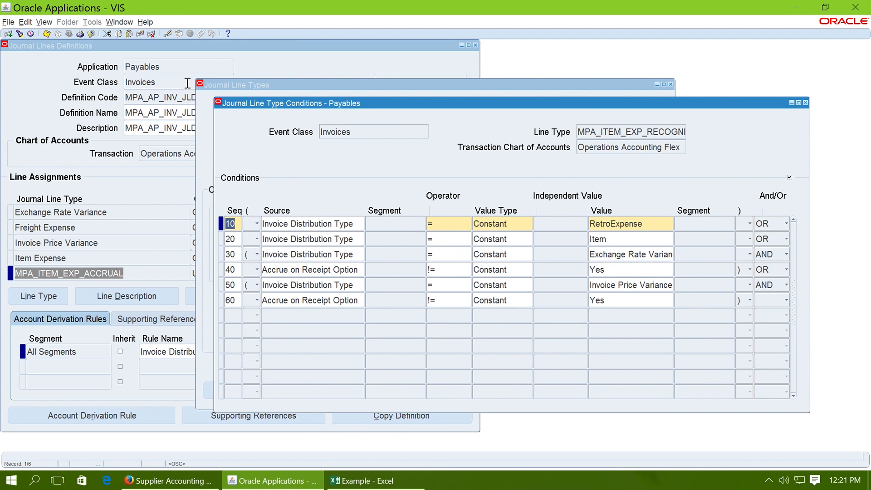
pyautogui.click(151, 34)
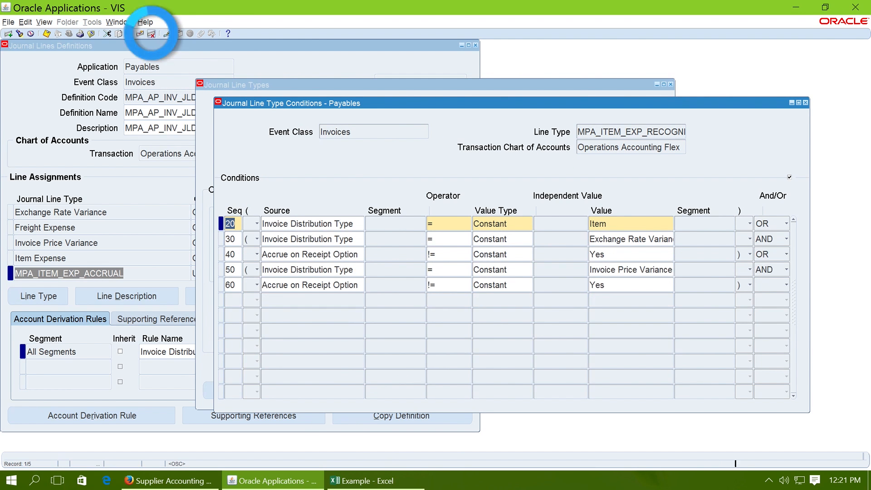
pyautogui.click(151, 34)
pyautogui.click(151, 34)
pyautogui.click(151, 34)
pyautogui.click(151, 34)
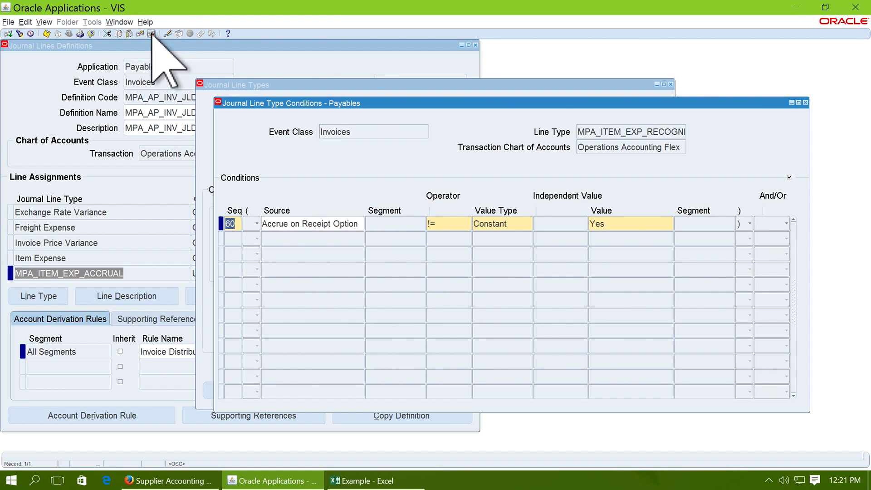
pyautogui.click(151, 34)
pyautogui.click(47, 34)
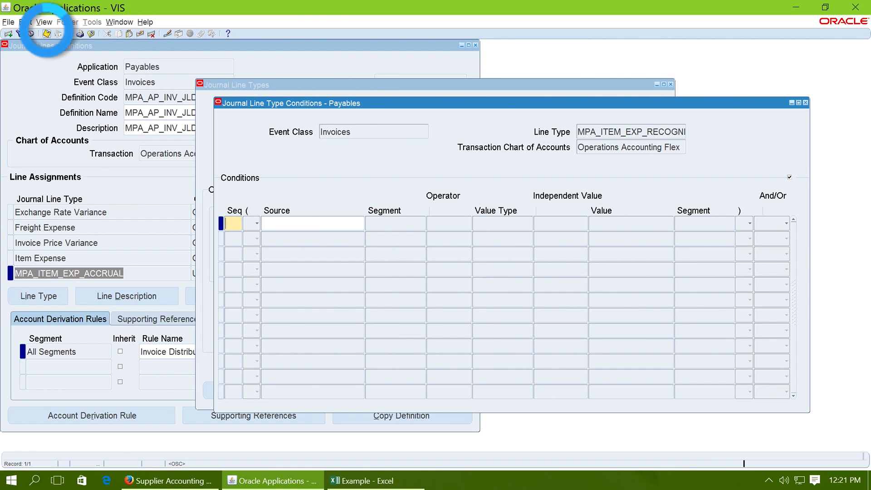
# Step: Set the multiperiod option of the MPA_ITEM_EXP_RECOGNITION line type to Recognition and save it
pyautogui.click(805, 102)
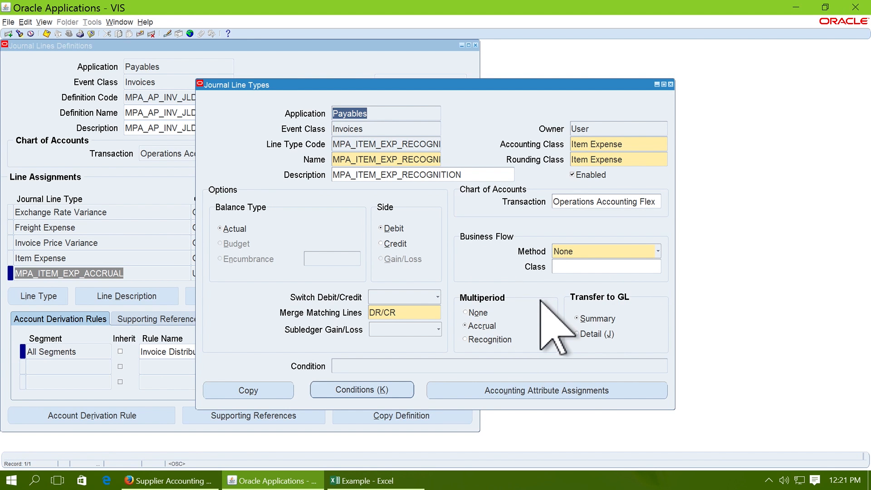
pyautogui.click(481, 340)
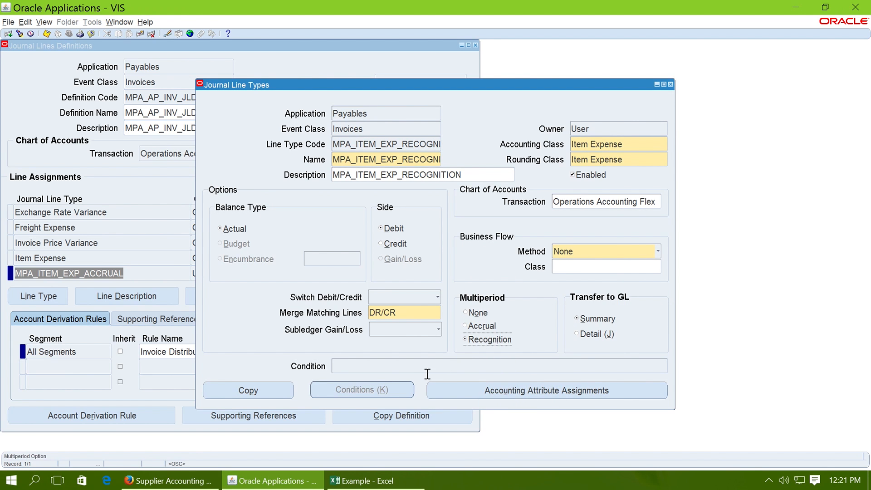
pyautogui.click(47, 33)
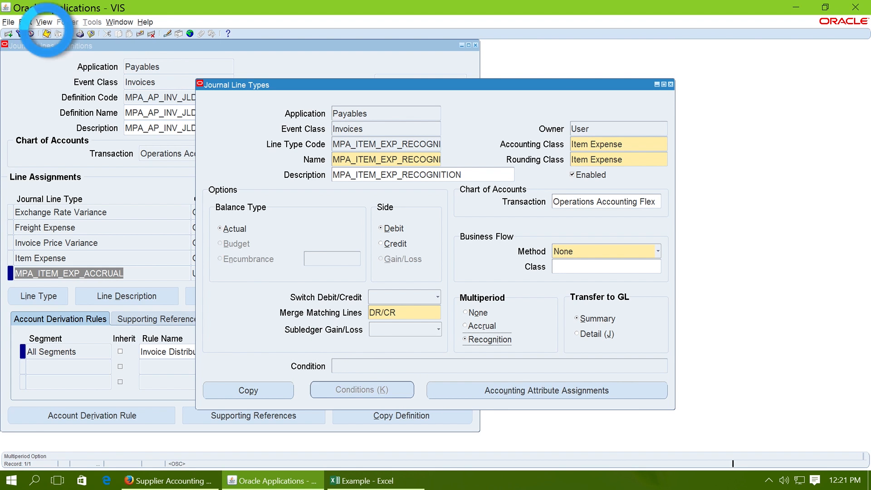
pyautogui.click(671, 84)
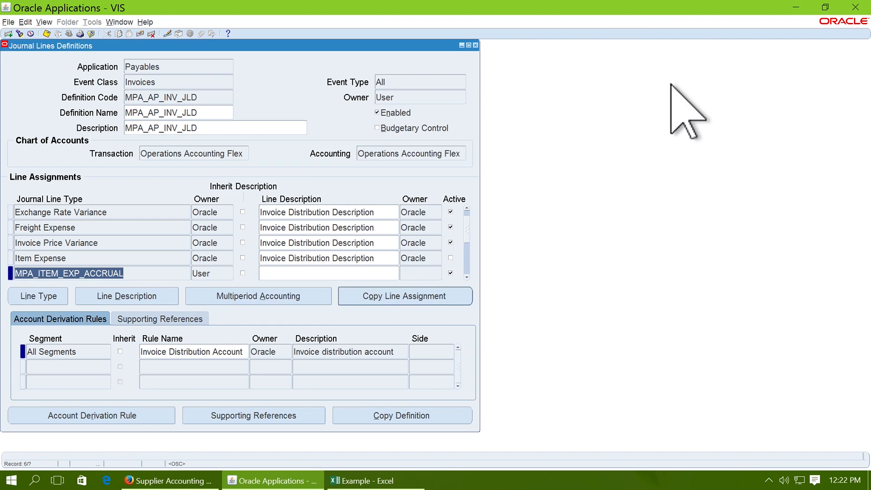
# Step: Examine the accounting attribute assignments of MPA_ITEM_EXP_ACCRUAL, including the multiperiod start date, end date and option attributes
pyautogui.click(34, 297)
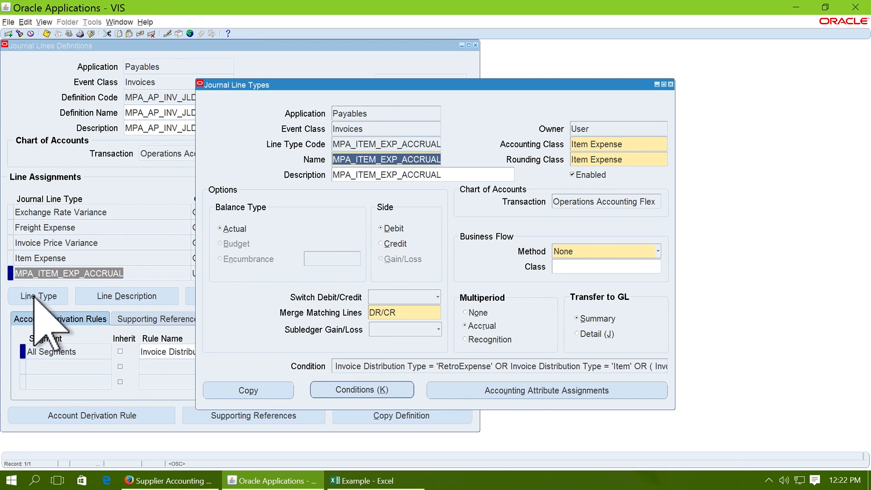
pyautogui.click(542, 391)
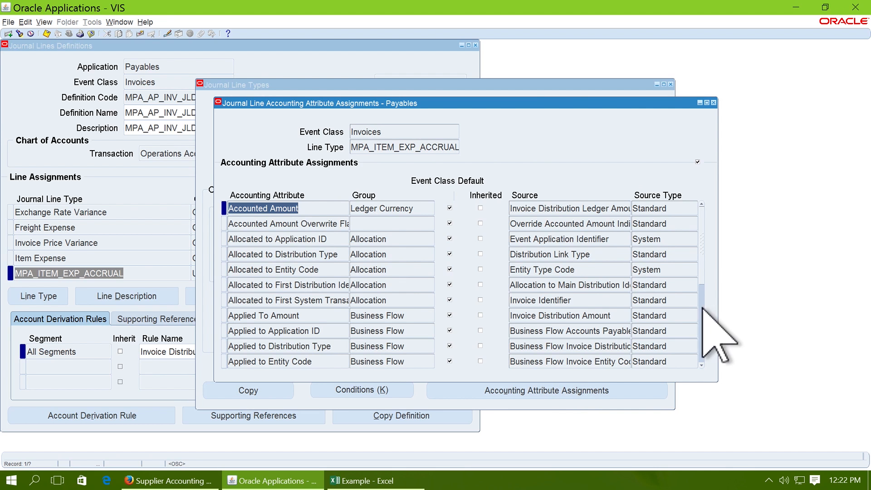
pyautogui.click(702, 308)
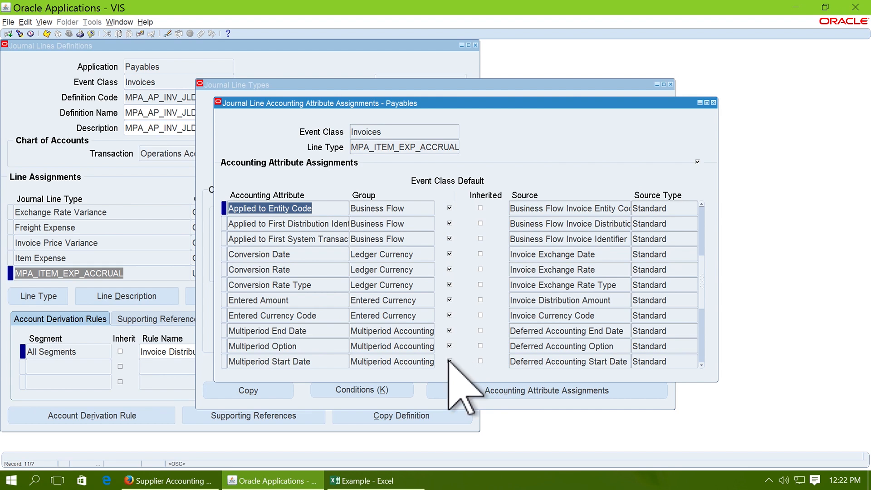
pyautogui.click(714, 103)
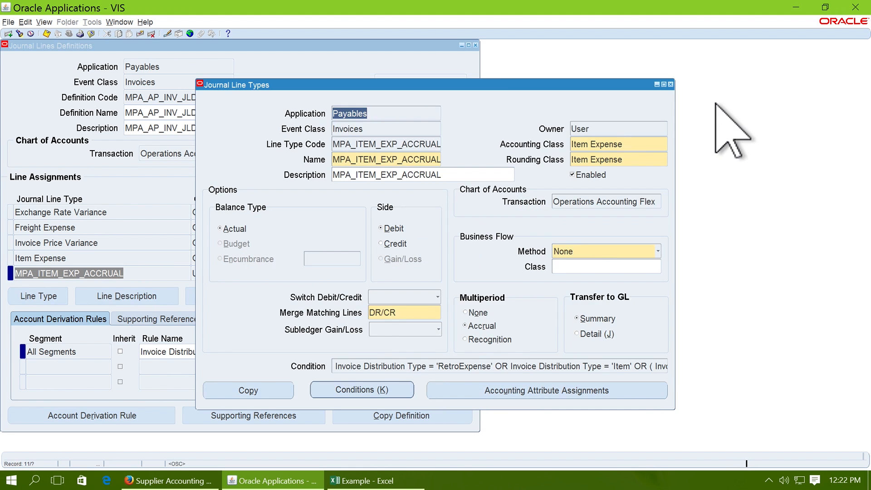
pyautogui.click(671, 84)
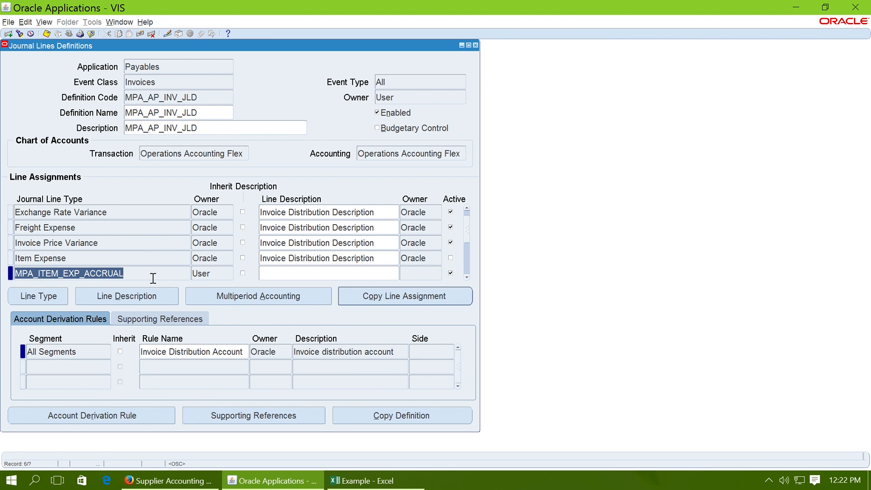
pyautogui.press('super+Tab')
pyautogui.press('super+Tab')
pyautogui.press('super+Tab')
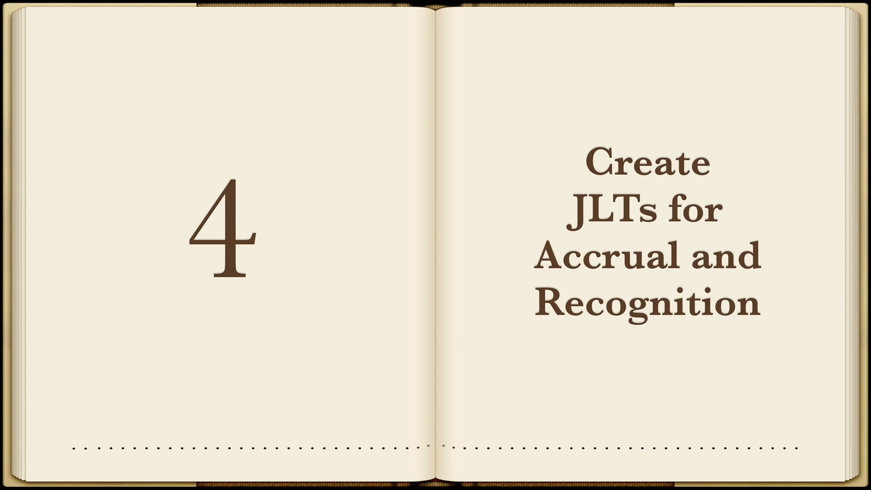
pyautogui.press('Right')
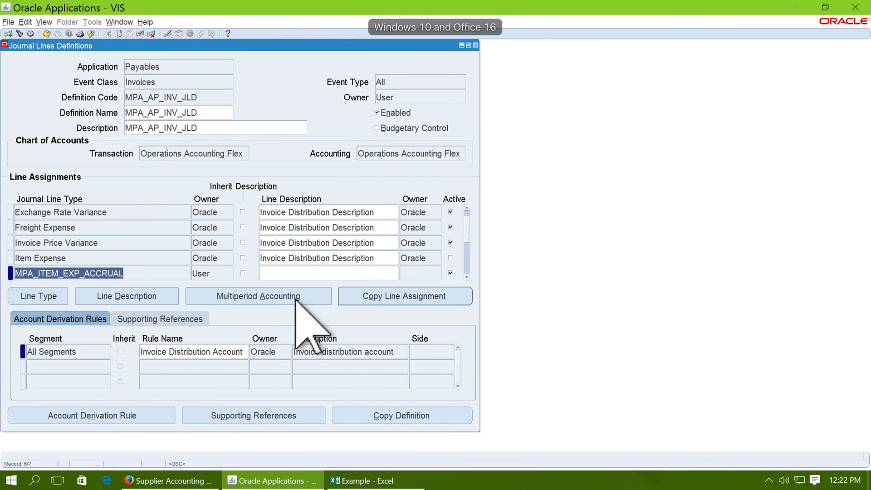
# Step: Add MPA_ITEM_EXP_RECOGNITION as a line assignment in the multiperiod accounting assignment of MPA_ITEM_EXP_ACCRUAL
pyautogui.click(301, 296)
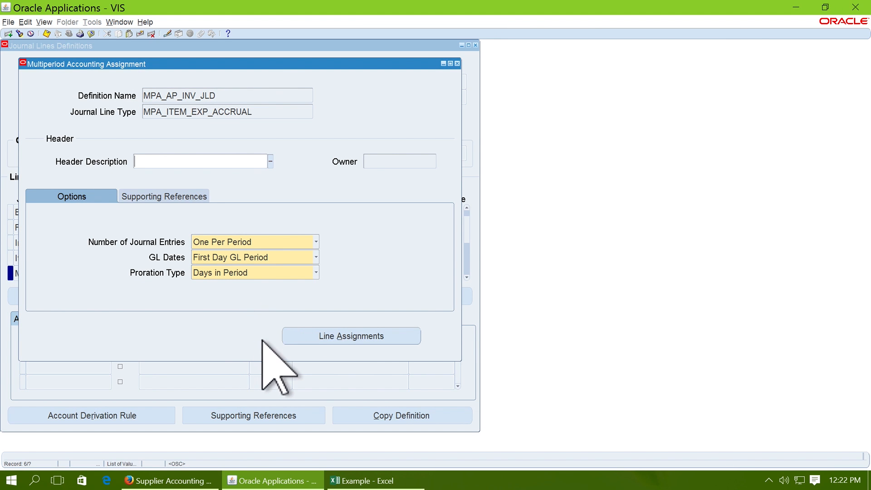
pyautogui.click(344, 336)
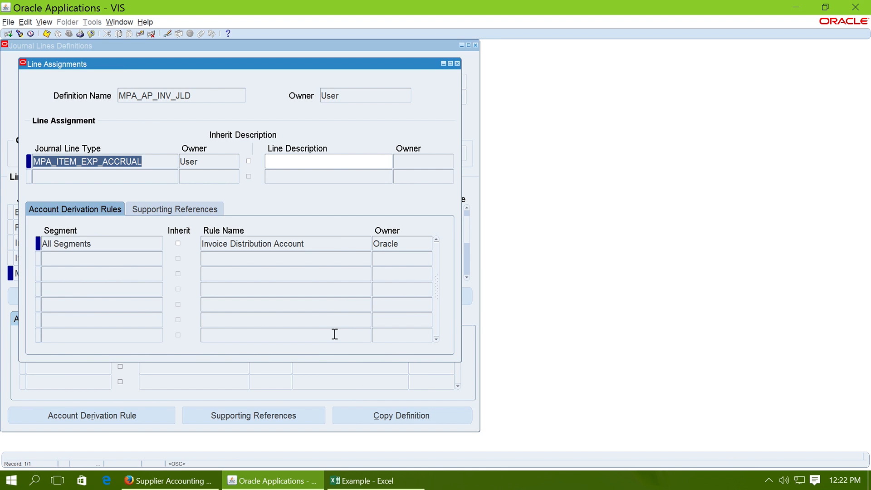
pyautogui.click(133, 178)
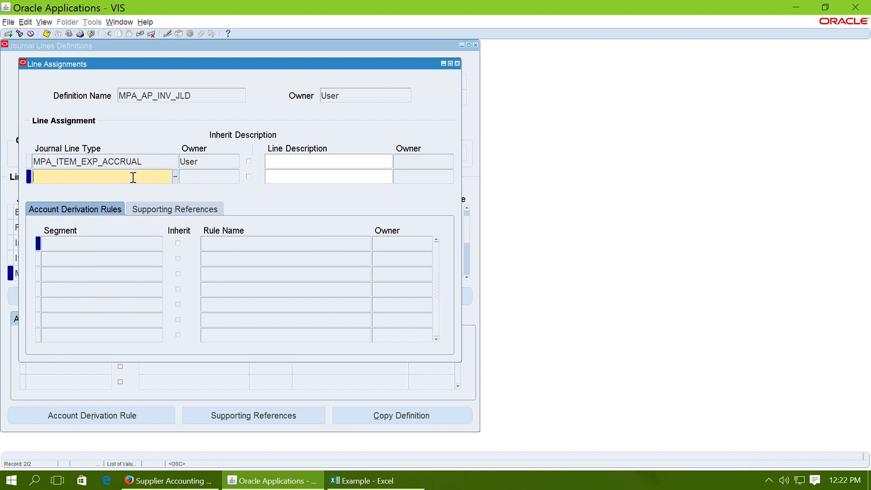
pyautogui.write('MPA%RECOG%')
pyautogui.doubleClick(132, 177)
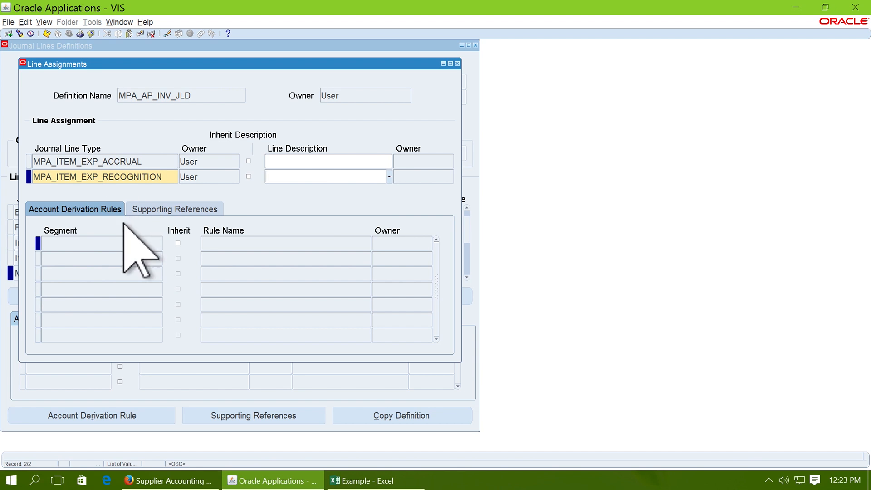
# Step: Assign the MPA_ADR account derivation rule for All Segments to MPA_ITEM_EXP_RECOGNITION, save, and return to the journal lines definition
pyautogui.click(108, 243)
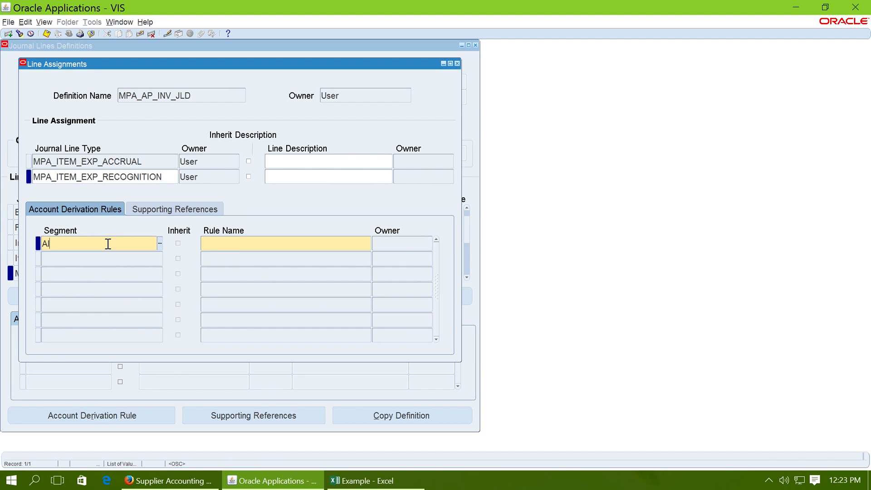
pyautogui.write('All Segments')
pyautogui.press('Tab')
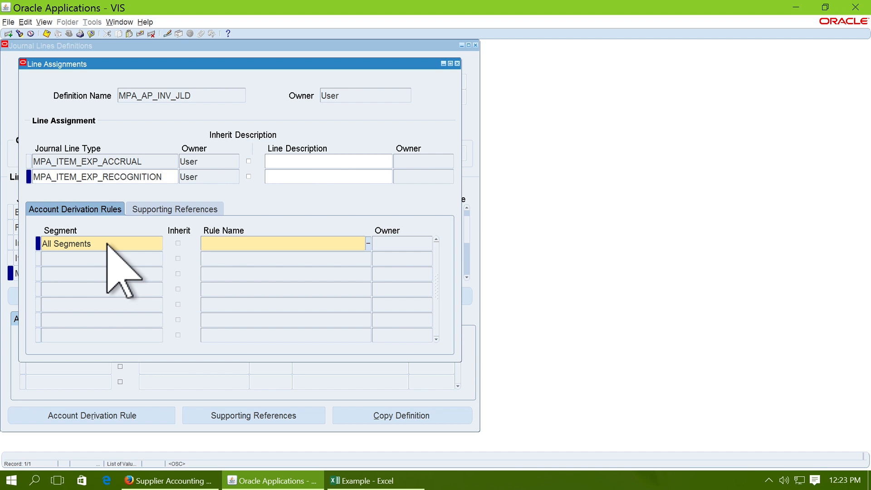
pyautogui.hotkey('ctrl', 'l')
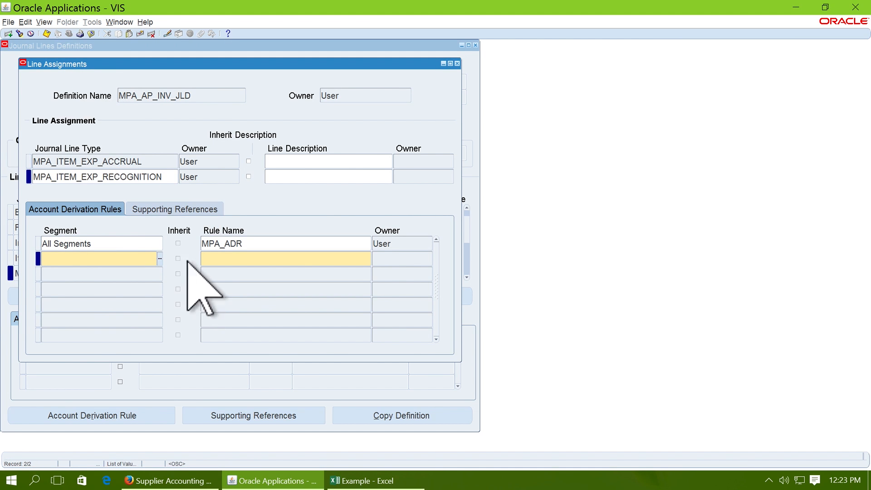
pyautogui.click(46, 34)
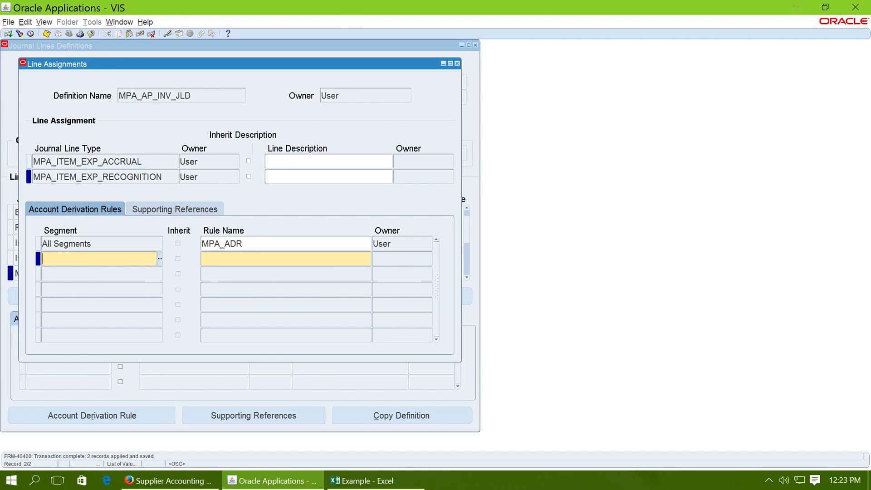
pyautogui.click(457, 63)
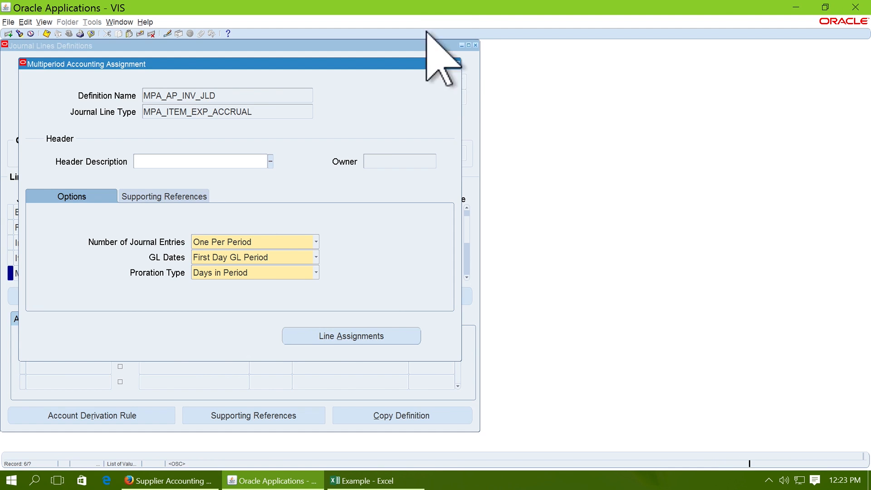
pyautogui.click(456, 64)
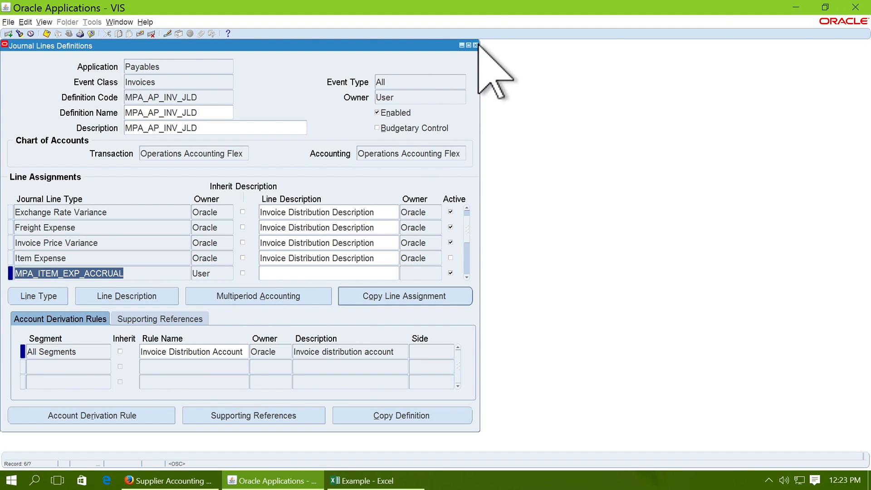
# Step: Validate the MPA_AP_AAD application accounting definition from the MPA_SLAM subledger accounting method
pyautogui.click(476, 45)
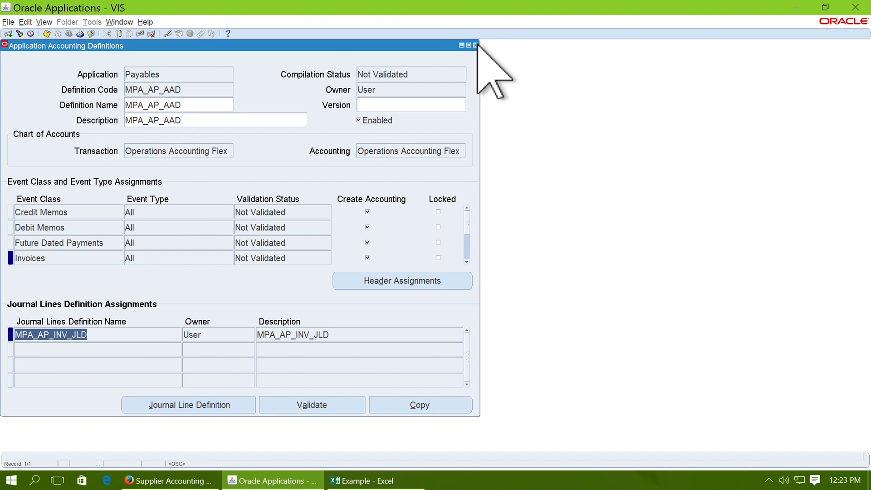
pyautogui.click(475, 45)
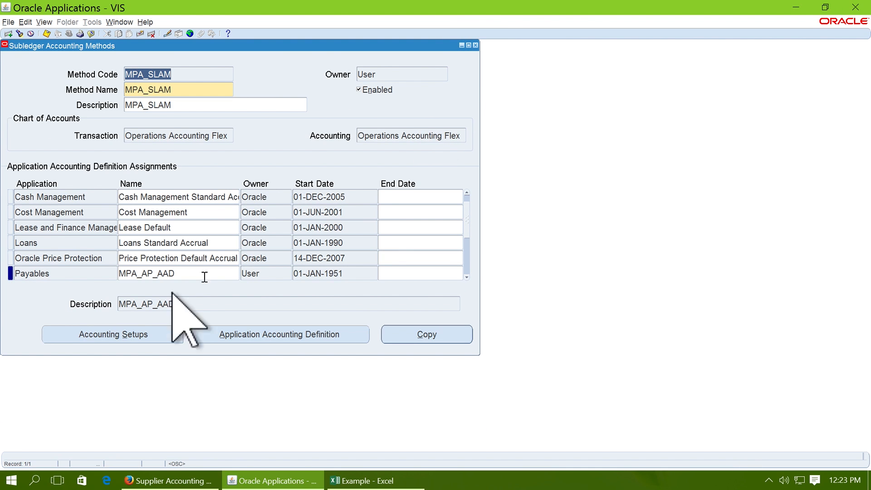
pyautogui.click(260, 333)
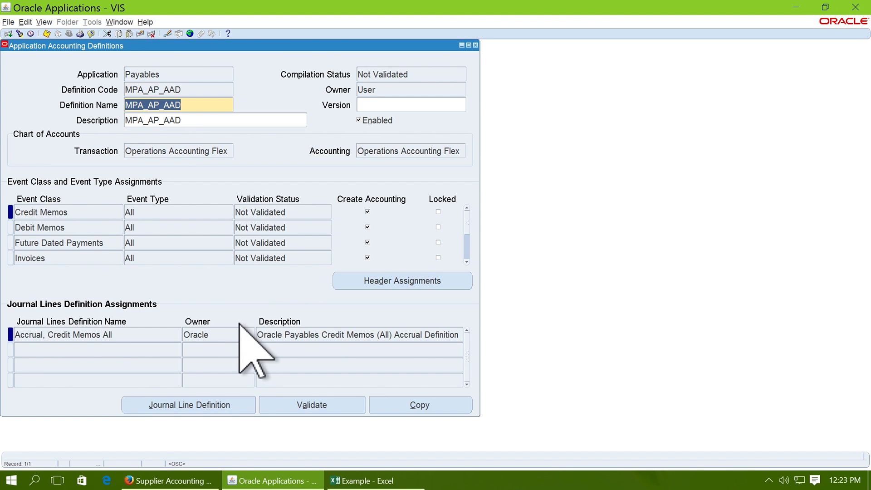
pyautogui.click(316, 402)
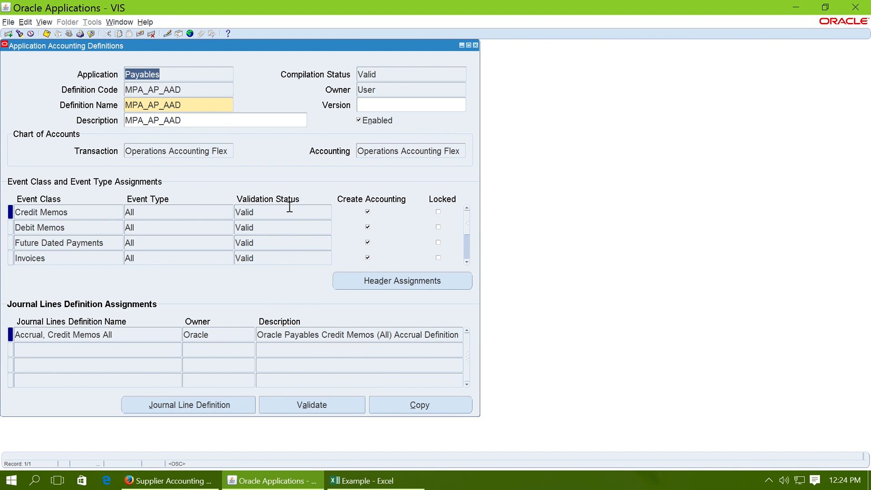
pyautogui.click(476, 45)
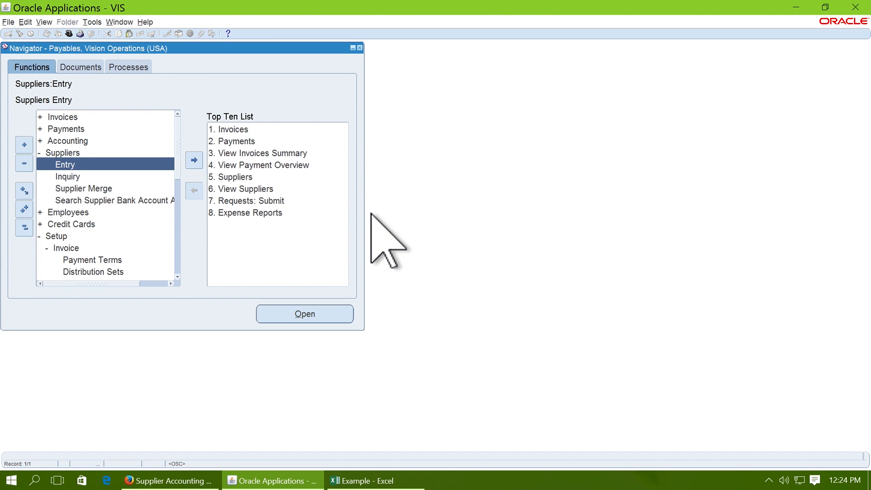
# Step: Switch the responsibility to General Ledger, Vision Operations (USA)
pyautogui.press('super+Tab')
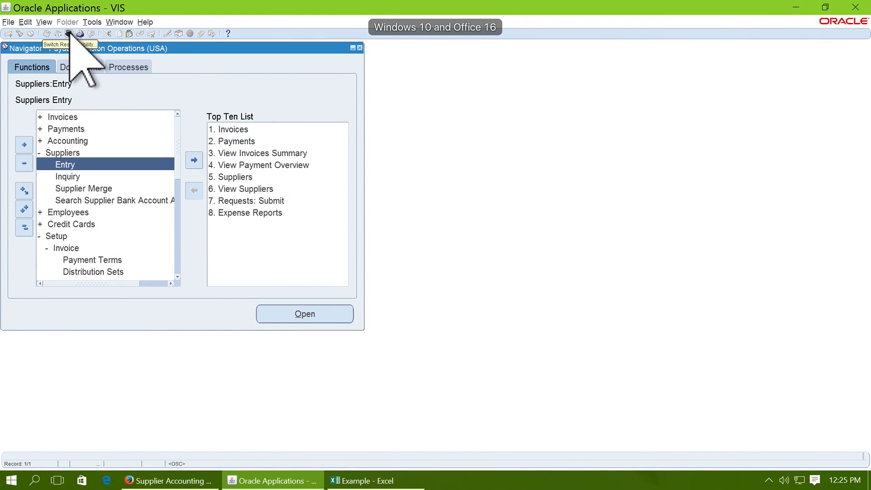
pyautogui.click(69, 33)
pyautogui.write('general Ledger, %')
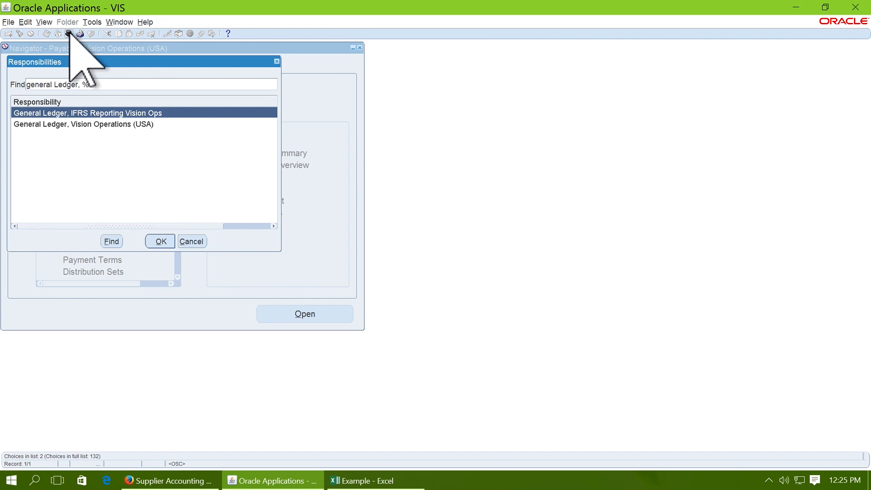
pyautogui.press('Down')
pyautogui.press('Return')
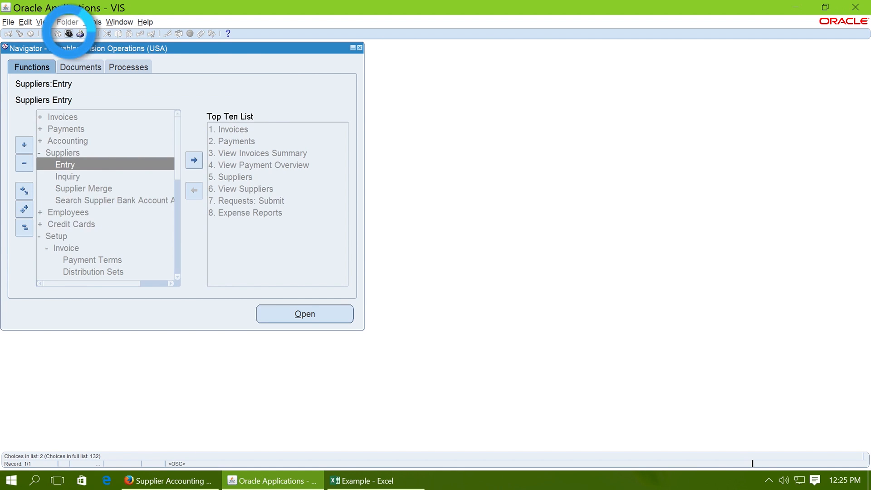
# Step: Open the Accounting Setups page of the Accounting Setup Manager from the financials setup functions
pyautogui.press('Down')
pyautogui.press('Down')
pyautogui.press('Down')
pyautogui.press('Down')
pyautogui.press('Down')
pyautogui.press('Down')
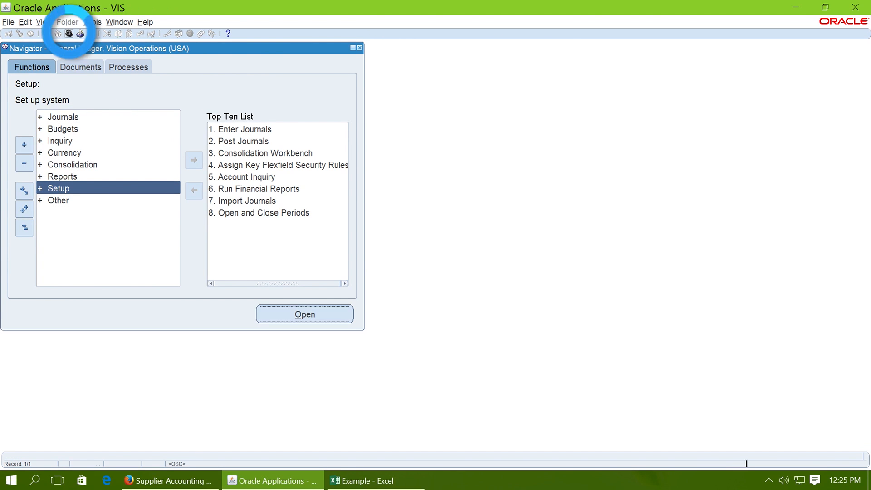
pyautogui.press('Return')
pyautogui.press('Down')
pyautogui.press('Return')
pyautogui.press('Down')
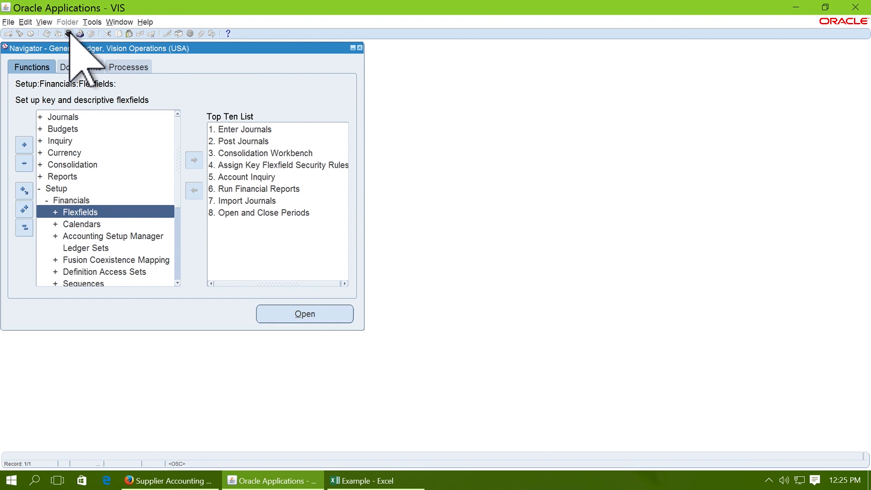
pyautogui.press('Down')
pyautogui.press('Down')
pyautogui.press('Return')
pyautogui.press('Down')
pyautogui.press('Return')
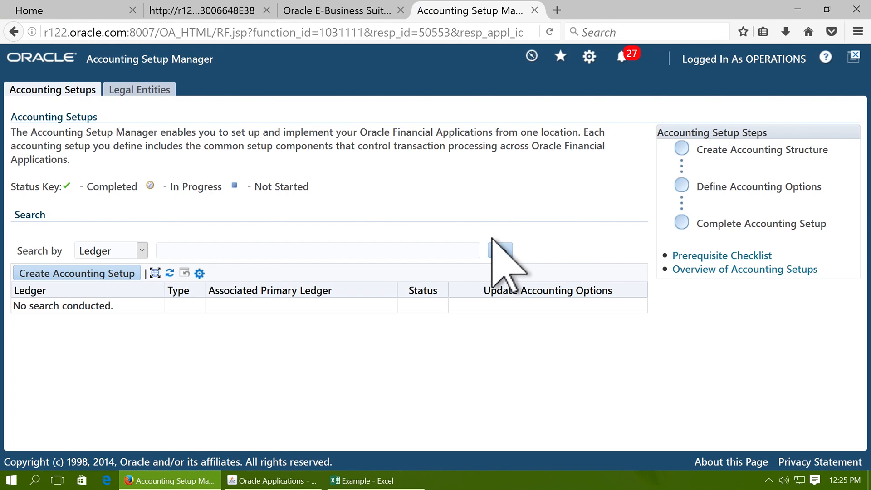
# Step: Search for the ledger with Vis%Oper% and open the accounting options of Vision Operations (USA) at its primary ledger setup steps
pyautogui.write('Vis%Oper%')
pyautogui.click(500, 251)
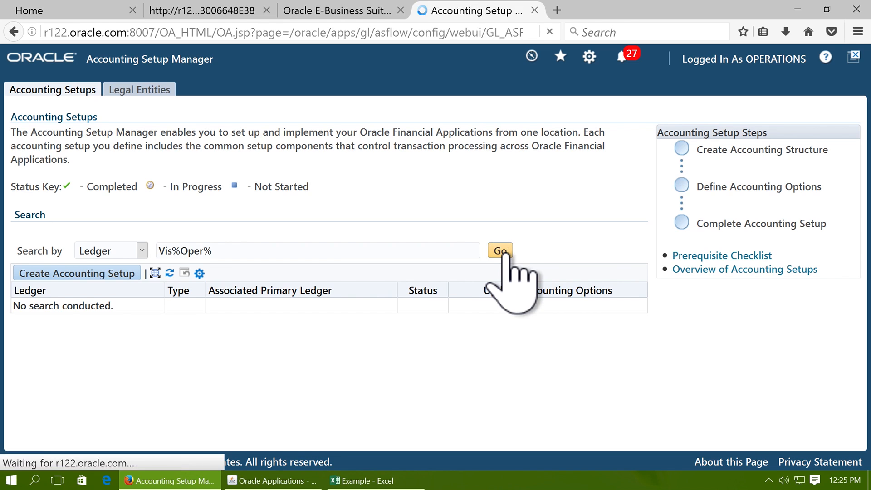
pyautogui.click(559, 310)
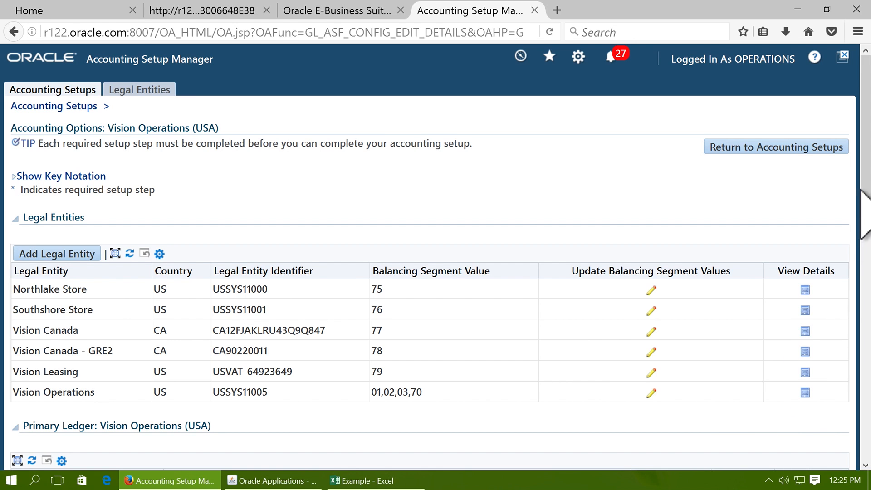
pyautogui.moveTo(863, 195); pyautogui.dragTo(864, 308)
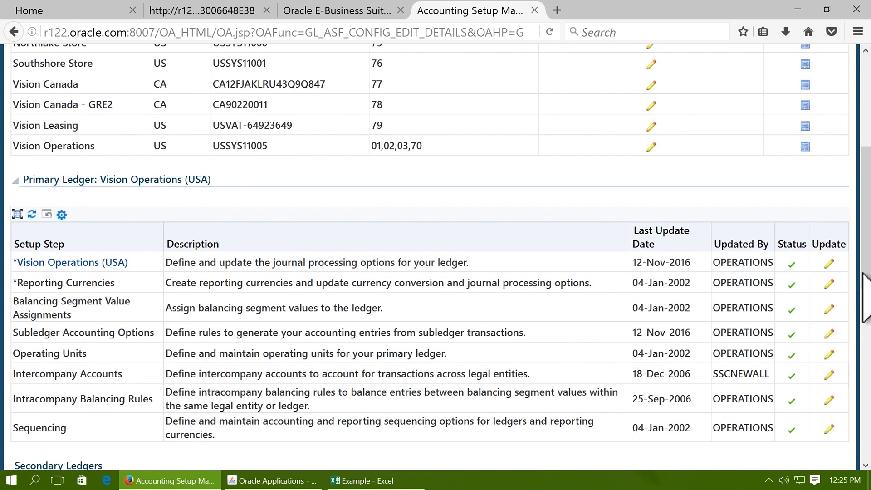
# Step: Set the Vision Operations (USA) ledger's subledger accounting method to MPA_SLAM, found with MPA%, and finish the ledger update back to its accounting options
pyautogui.click(829, 263)
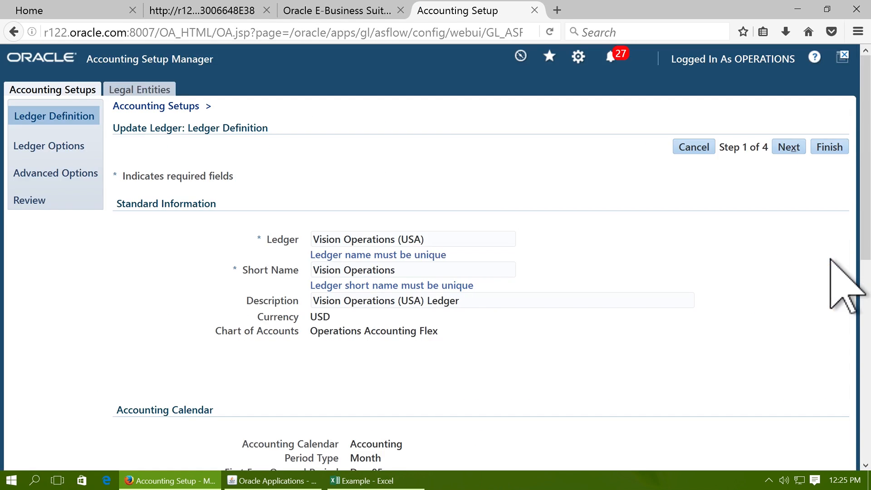
pyautogui.moveTo(864, 218); pyautogui.dragTo(864, 420)
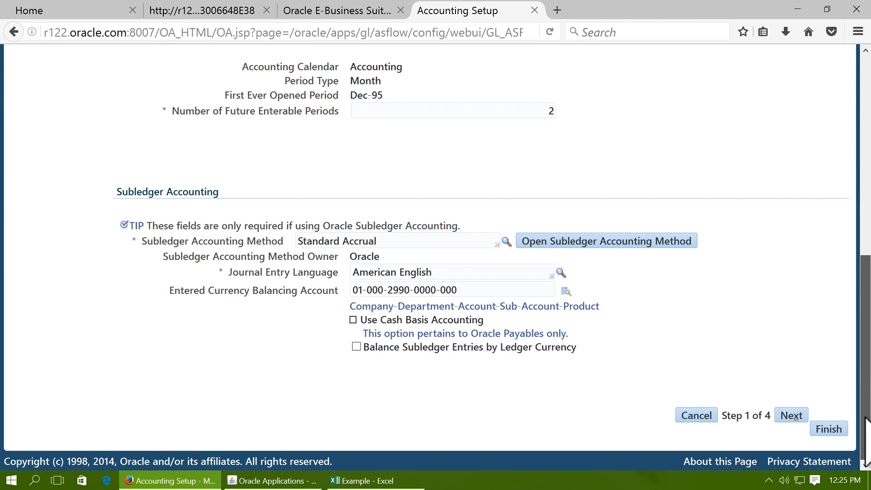
pyautogui.click(407, 241)
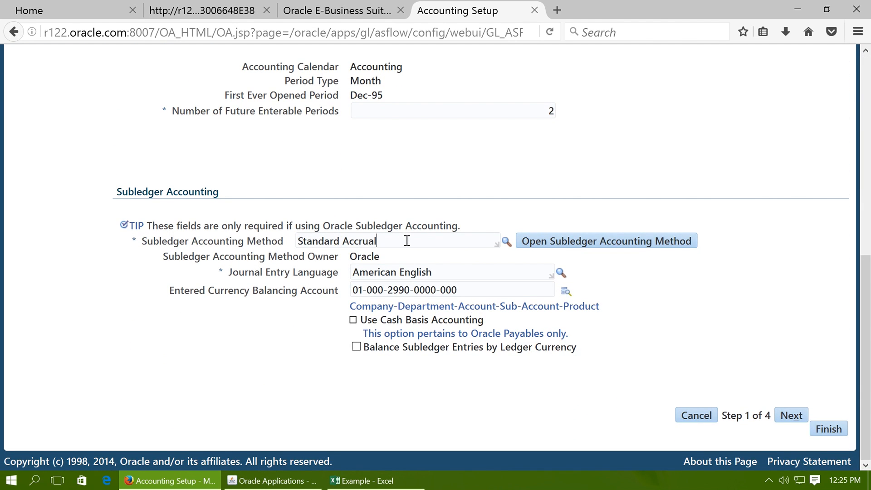
pyautogui.click(506, 244)
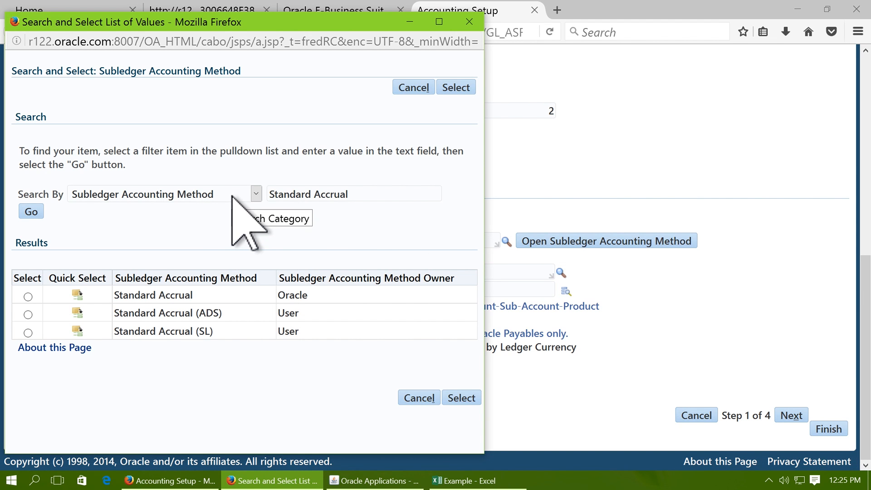
pyautogui.moveTo(368, 194); pyautogui.dragTo(266, 193)
pyautogui.press('BackSpace')
pyautogui.write('MPA%')
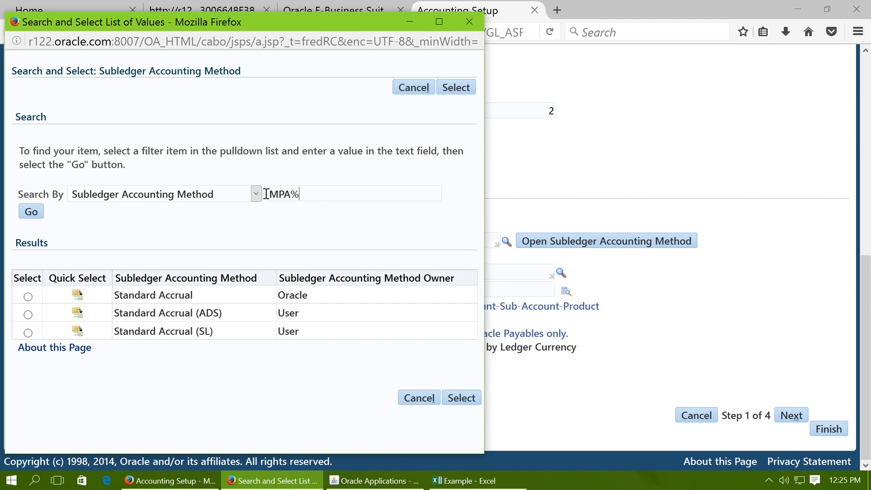
pyautogui.click(29, 211)
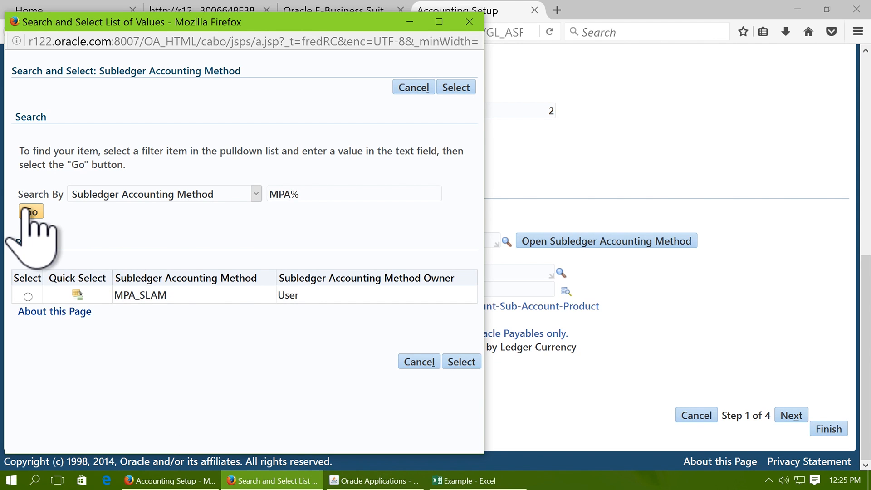
pyautogui.click(75, 295)
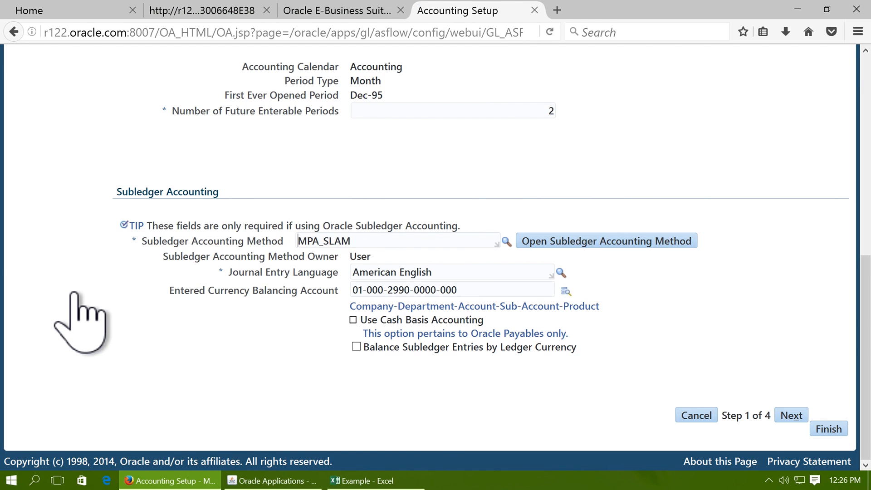
pyautogui.click(816, 432)
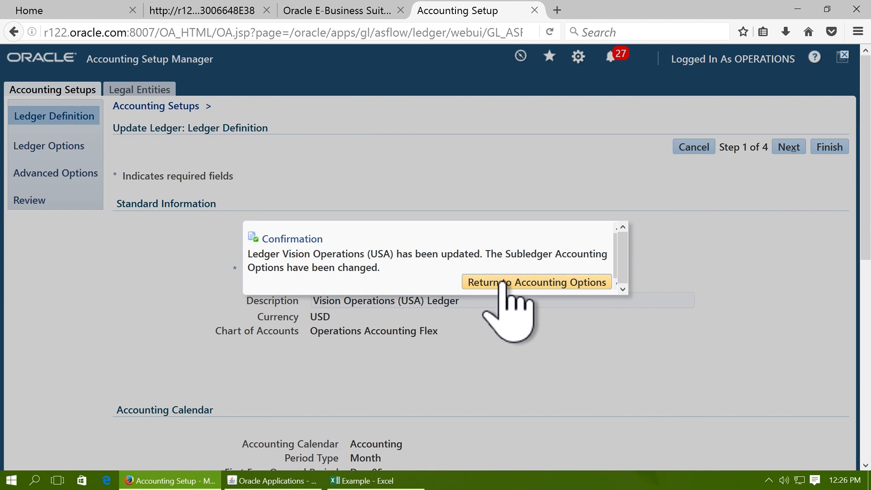
pyautogui.click(503, 282)
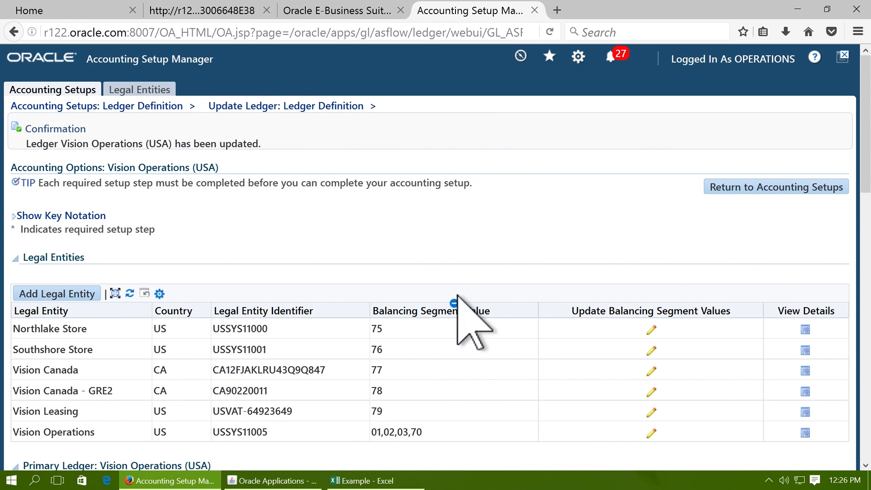
# Step: Return to the Oracle Applications forms window and switch the responsibility to Payables, Vision Operations (USA)
pyautogui.click(256, 483)
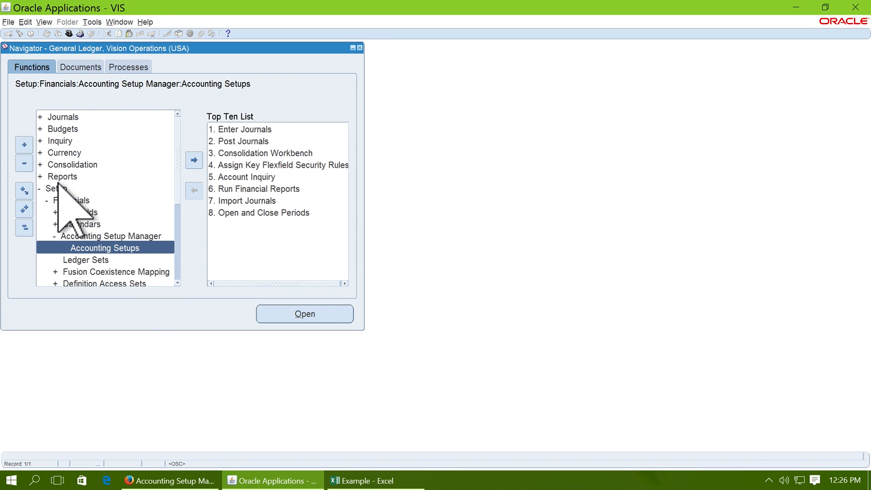
pyautogui.click(69, 34)
pyautogui.click(122, 86)
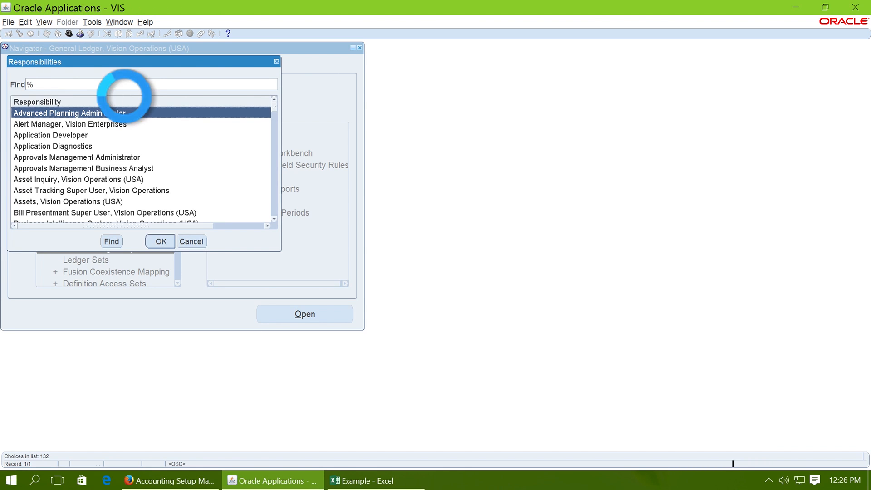
pyautogui.write('p')
pyautogui.doubleClick(125, 98)
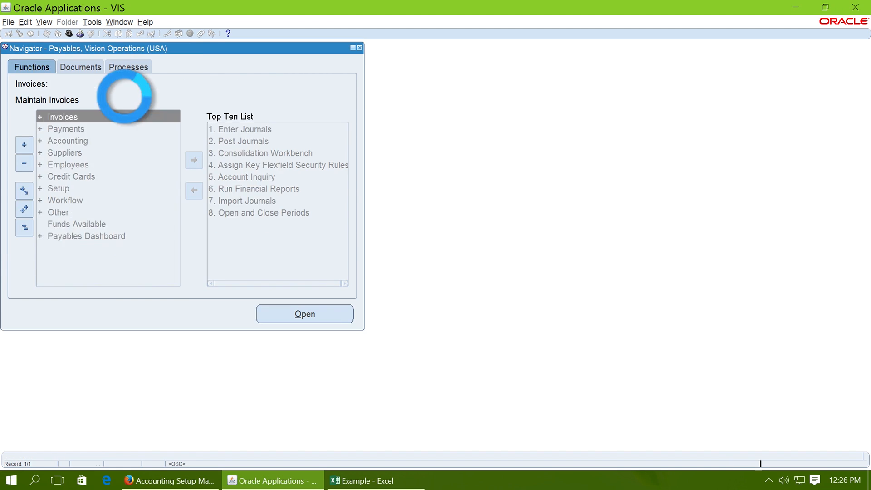
# Step: Open the Invoice Workbench from the invoice entry functions
pyautogui.doubleClick(101, 116)
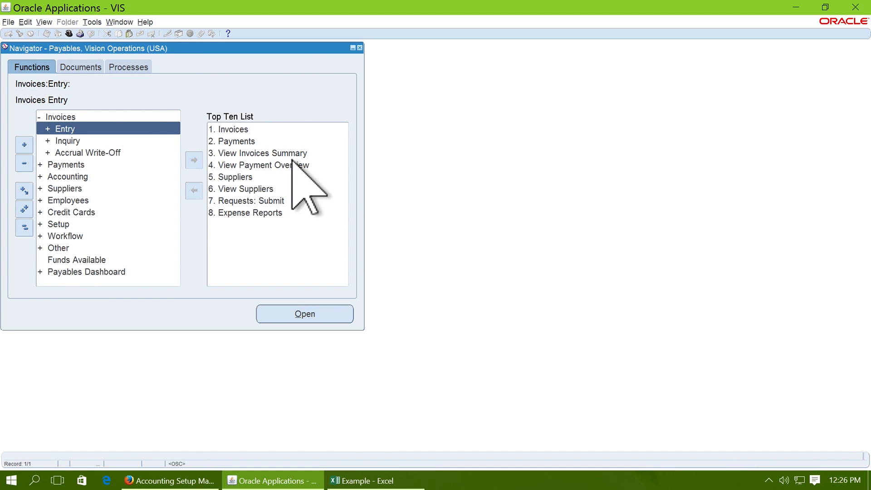
pyautogui.press('Return')
pyautogui.press('Down')
pyautogui.press('Return')
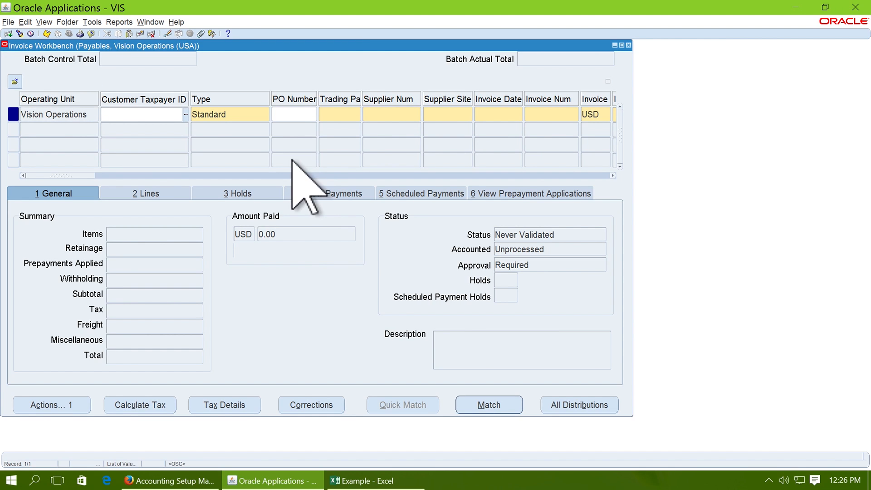
# Step: Fill in the customer taxpayer ID of the new Standard invoice and select the Abbott trading partner, searching with Abbo%
pyautogui.press('Tab')
pyautogui.press('Return')
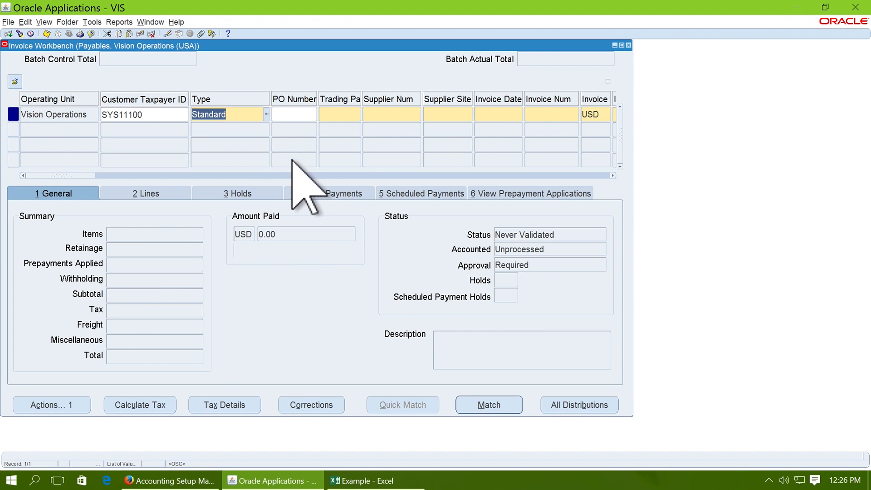
pyautogui.press('Tab')
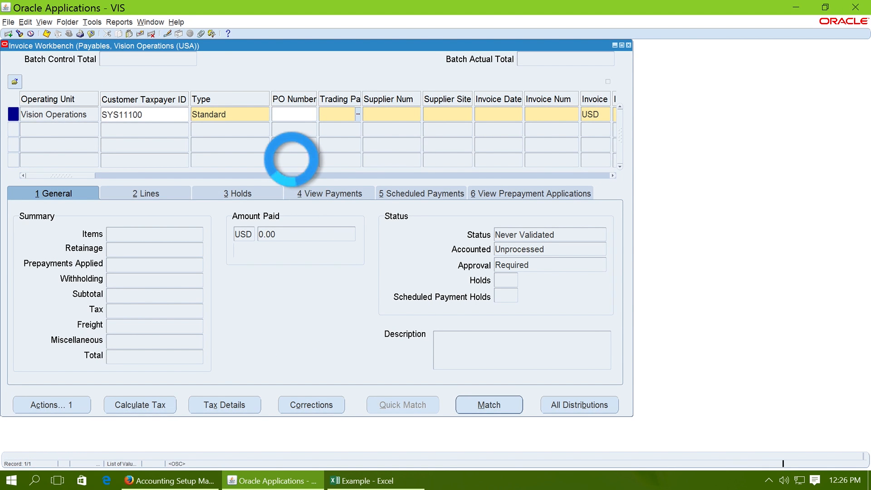
pyautogui.write('Abbo')
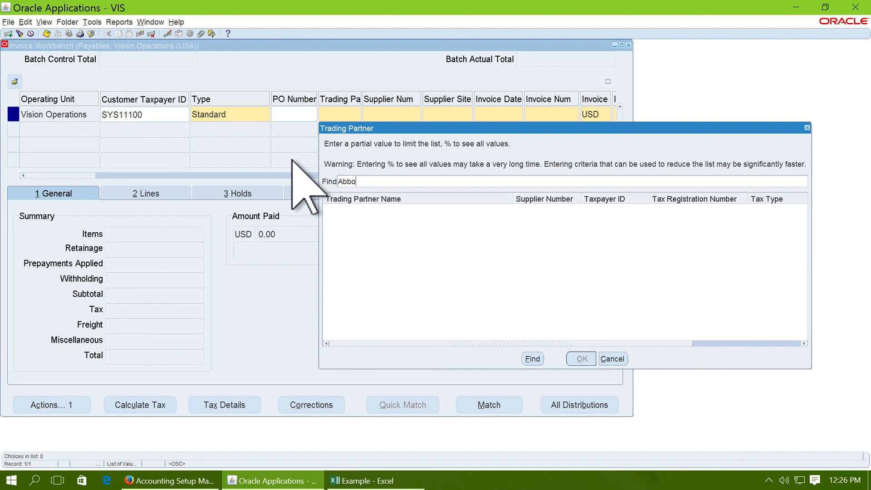
pyautogui.write('%')
pyautogui.press('Return')
pyautogui.press('Return')
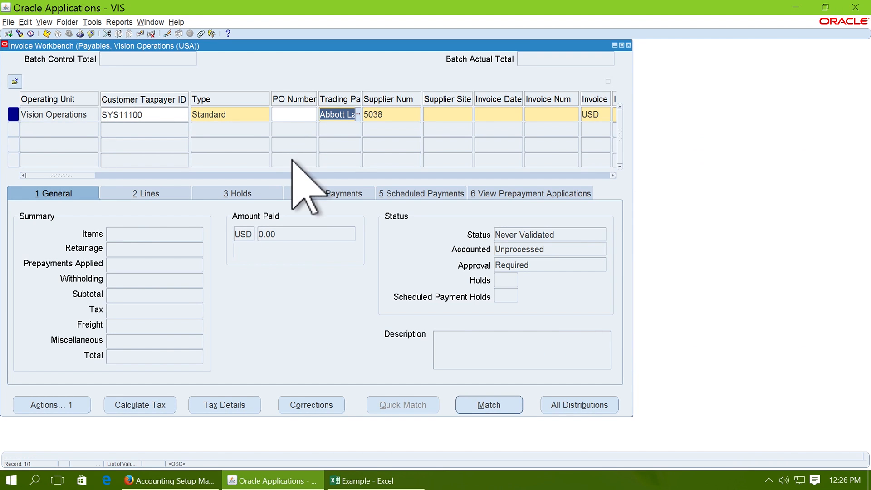
# Step: Enter the invoice date 01-JAN-2016, invoice number INV-2001 and invoice amount 12,000 in USD
pyautogui.press('Tab')
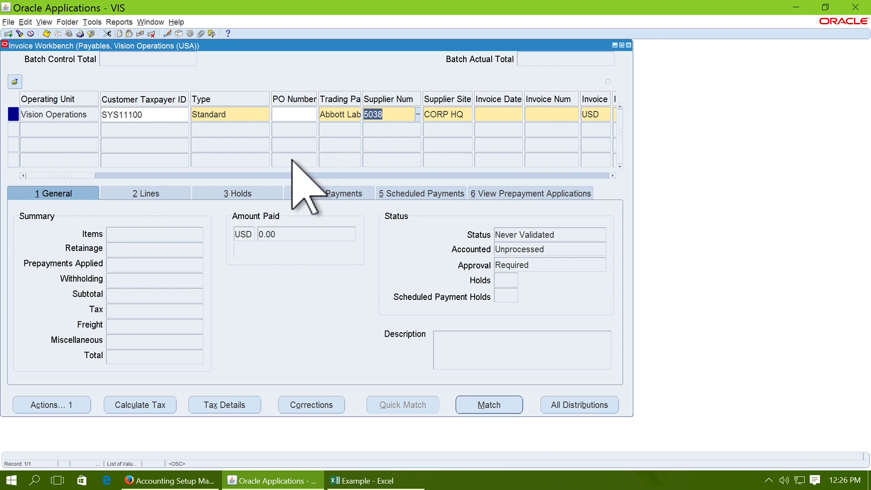
pyautogui.press('Tab')
pyautogui.press('Tab')
pyautogui.write('01-')
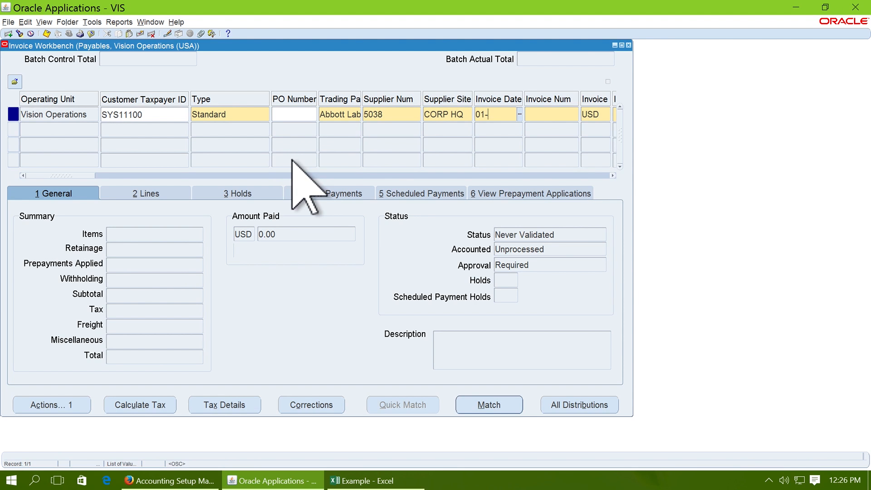
pyautogui.write('JAN-2016')
pyautogui.press('Tab')
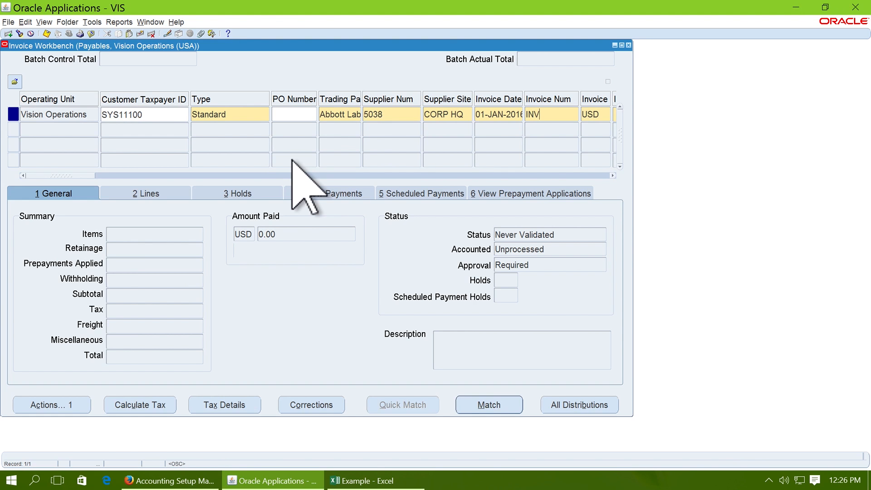
pyautogui.press('Tab')
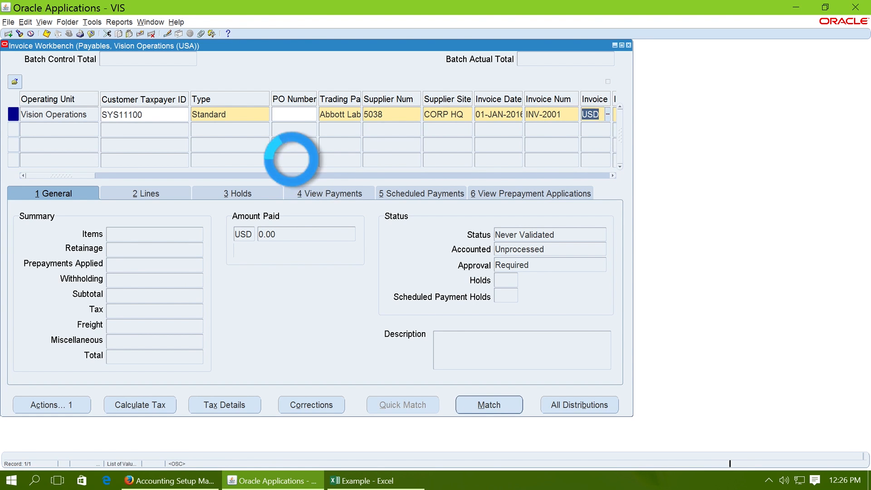
pyautogui.press('Tab')
pyautogui.write('12,000')
# Step: Assign the PREPAID EXPENSES distribution set to the invoice header
pyautogui.press('Tab')
pyautogui.press('Tab')
pyautogui.press('Tab')
pyautogui.press('Tab')
pyautogui.press('Tab')
pyautogui.press('Tab')
pyautogui.press('Tab')
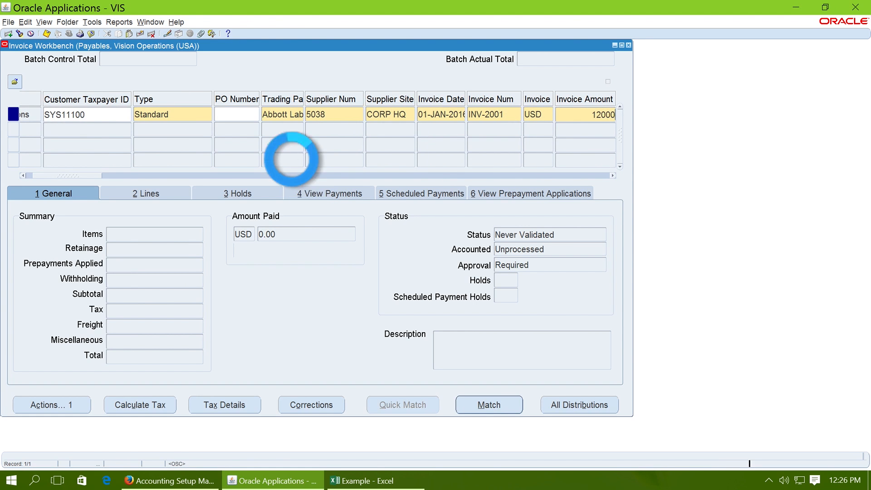
pyautogui.press('Tab')
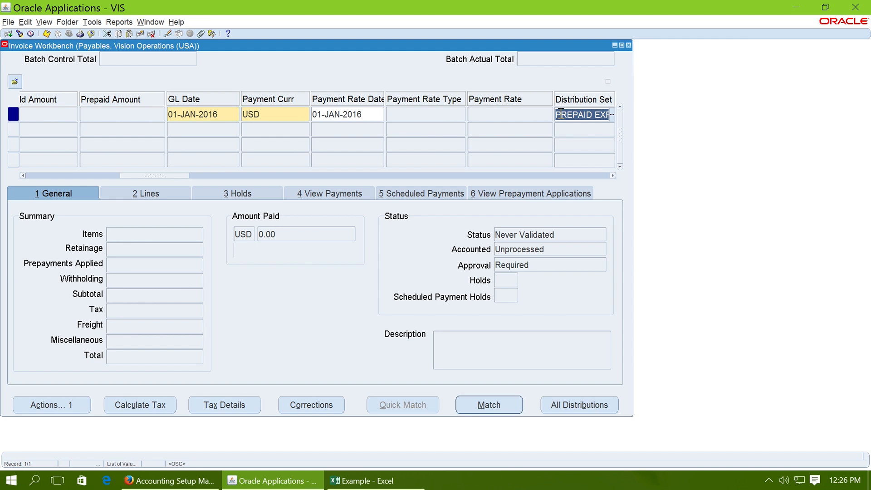
# Step: Enter an amount of 12,000 for Item line 1 of the invoice
pyautogui.click(156, 195)
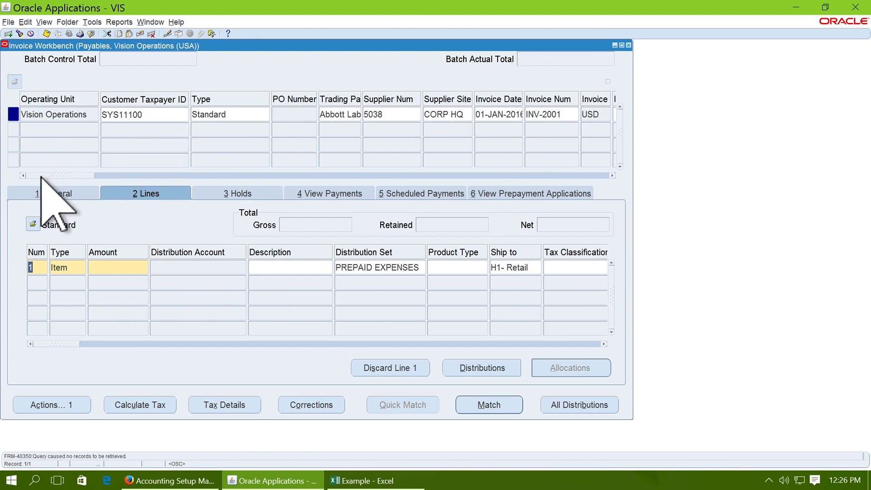
pyautogui.click(117, 269)
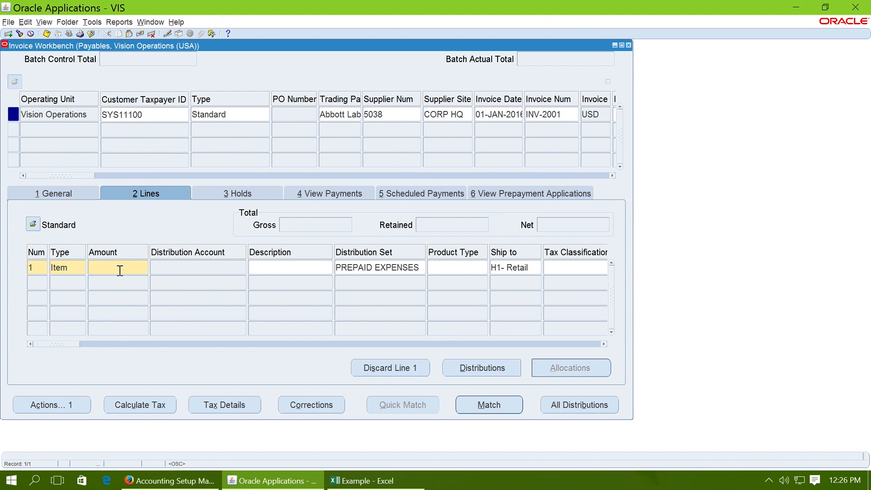
pyautogui.write('12,000')
pyautogui.press('Tab')
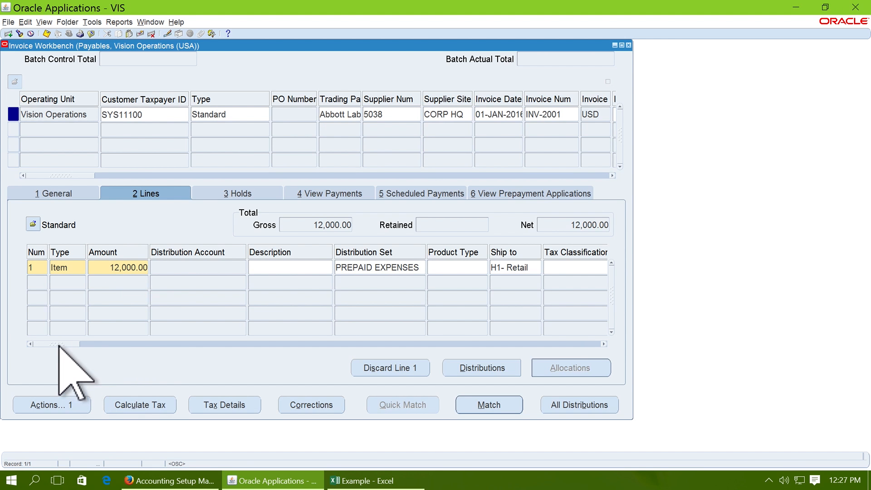
# Step: Enable the deferred option on line 1 with start date 01-JAN-2016 and end date 30-APR-2016, and save the invoice
pyautogui.moveTo(58, 344); pyautogui.dragTo(233, 363)
pyautogui.click(275, 267)
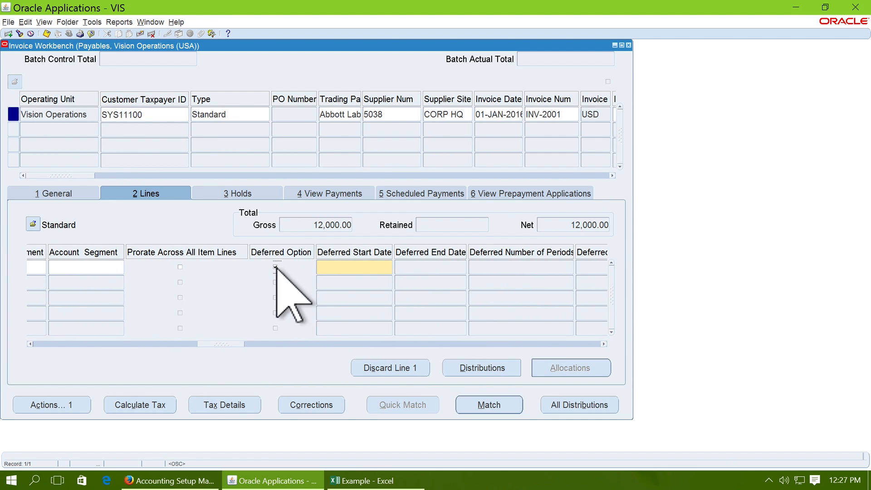
pyautogui.click(360, 265)
pyautogui.write('01-JAN-2016')
pyautogui.press('Tab')
pyautogui.write('30-')
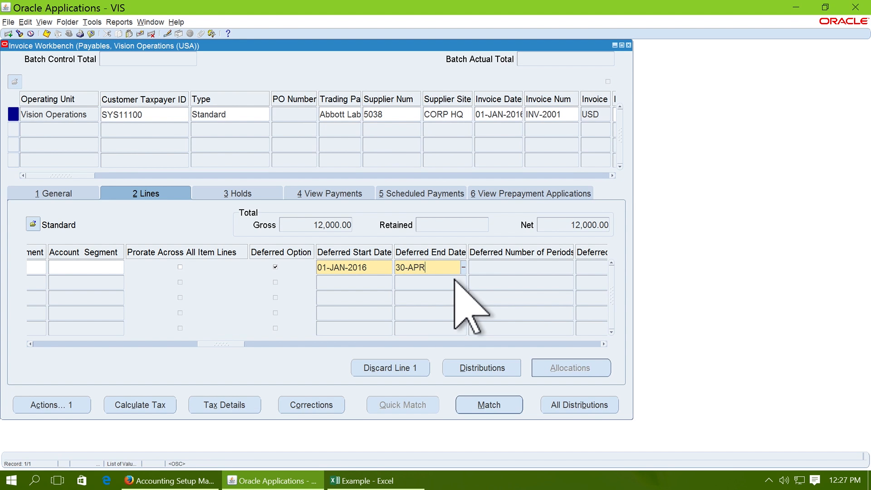
pyautogui.write('APR-2016')
pyautogui.press('Tab')
pyautogui.click(46, 33)
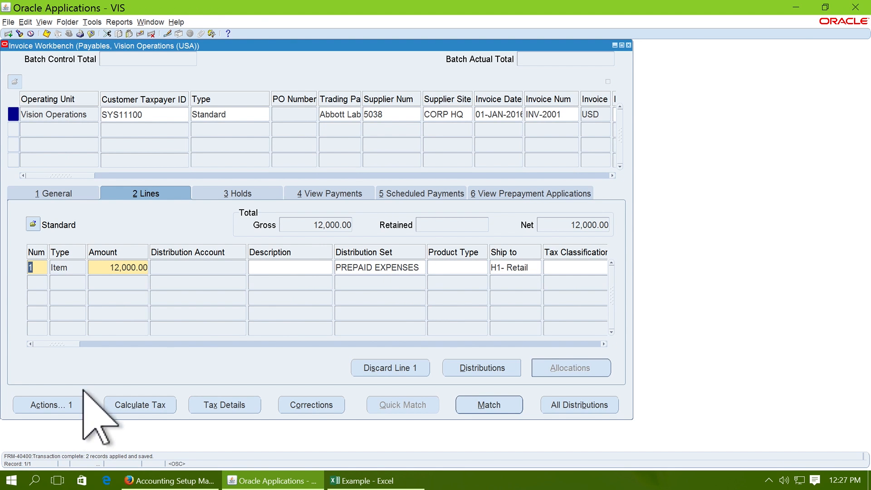
# Step: Validate the invoice through the invoice actions
pyautogui.click(59, 406)
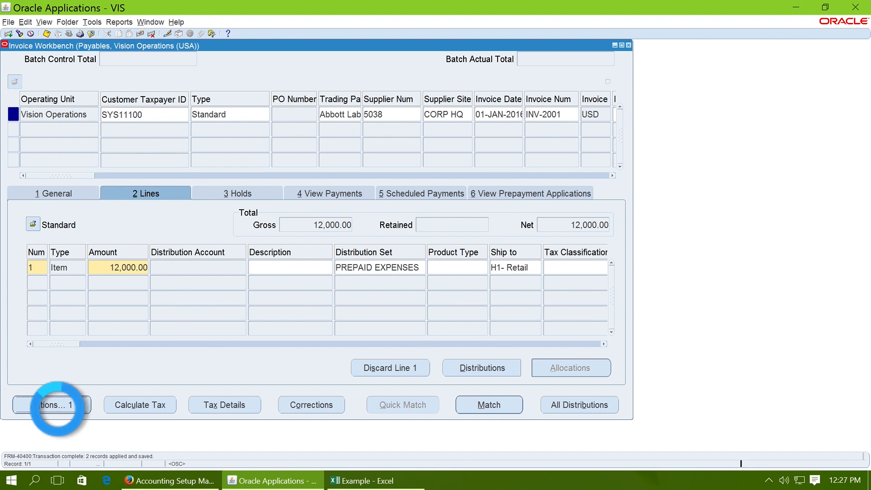
pyautogui.click(194, 82)
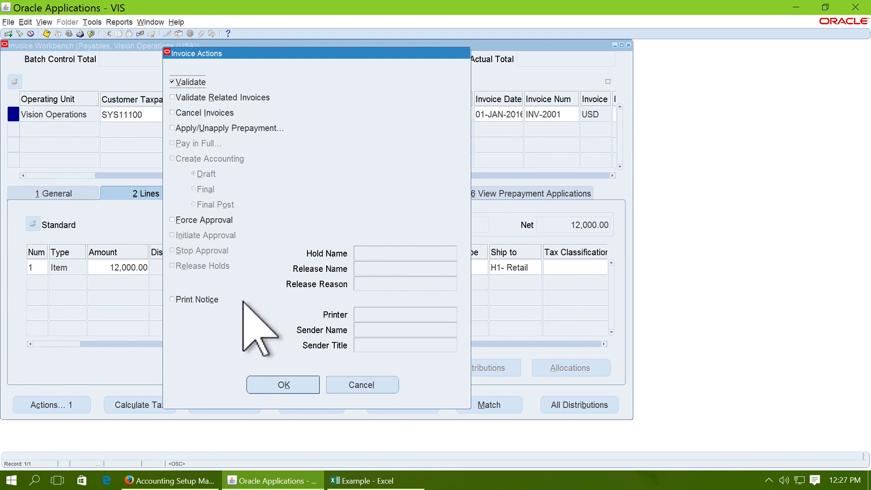
pyautogui.click(274, 384)
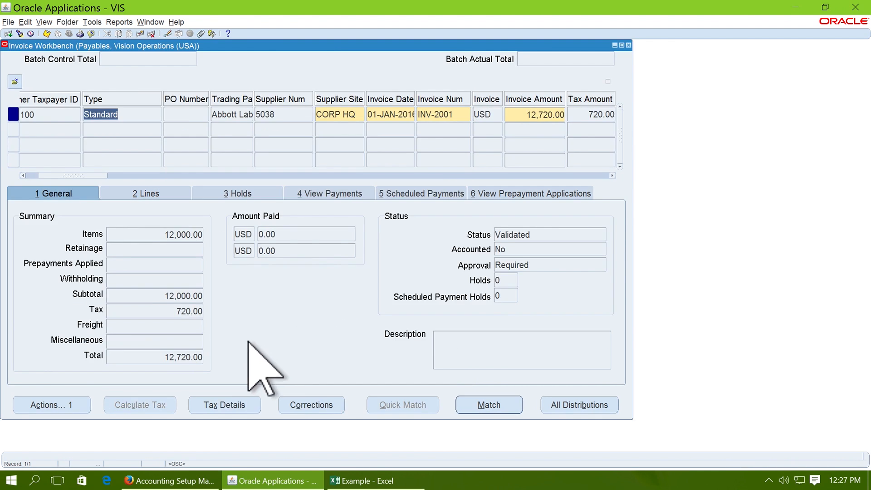
# Step: Create accounting for the validated invoice with the Final Post option
pyautogui.click(51, 405)
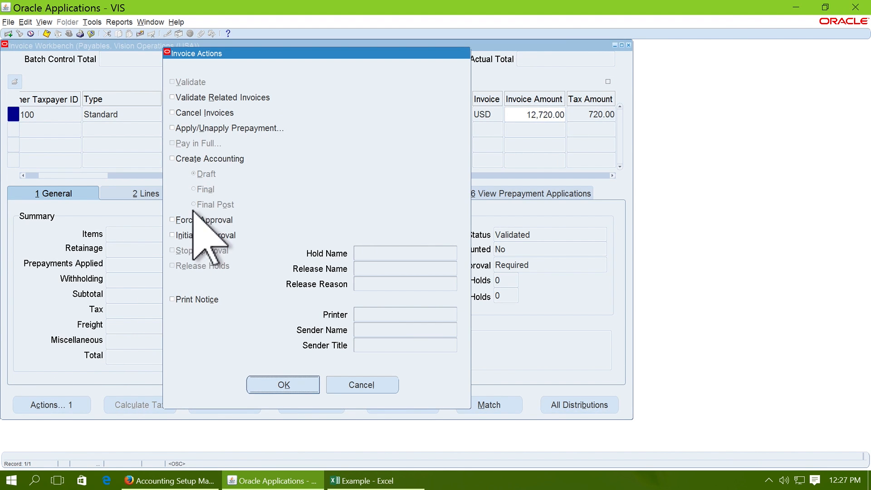
pyautogui.click(214, 156)
pyautogui.click(225, 204)
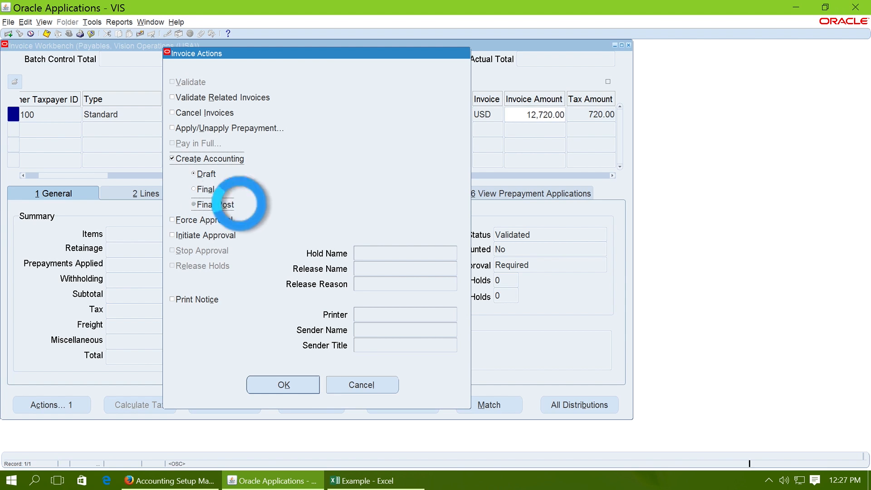
pyautogui.click(308, 386)
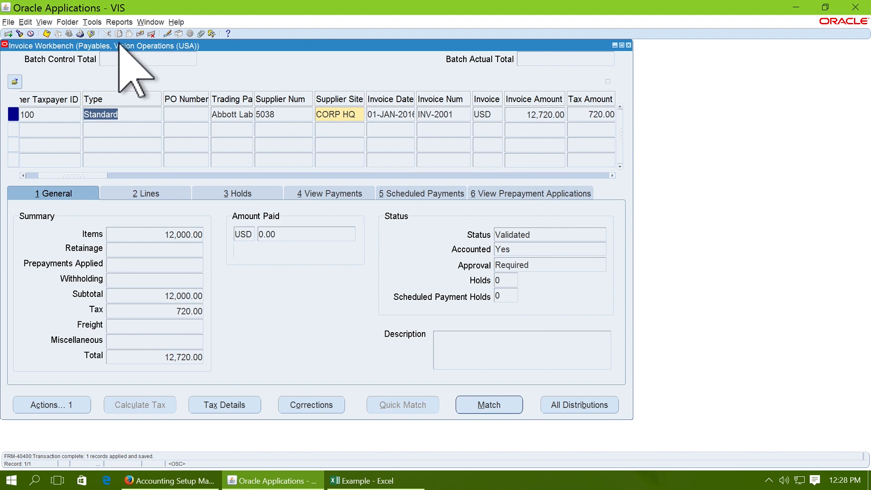
# Step: View the invoice's accounting events and examine the lines of the first 01-Jan-2016 subledger journal entry
pyautogui.click(92, 22)
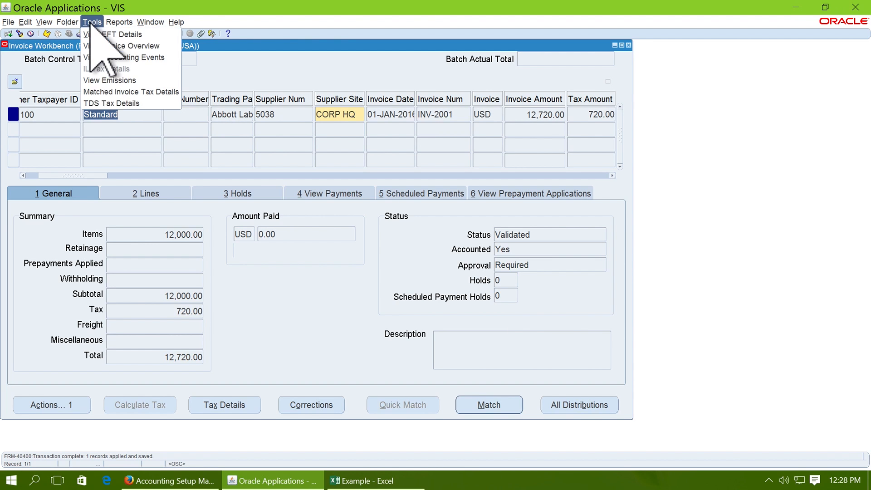
pyautogui.click(141, 58)
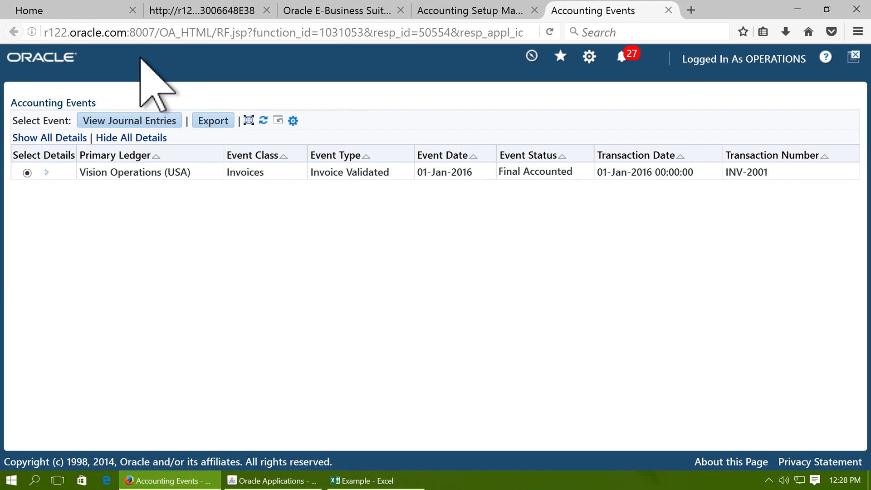
pyautogui.click(118, 121)
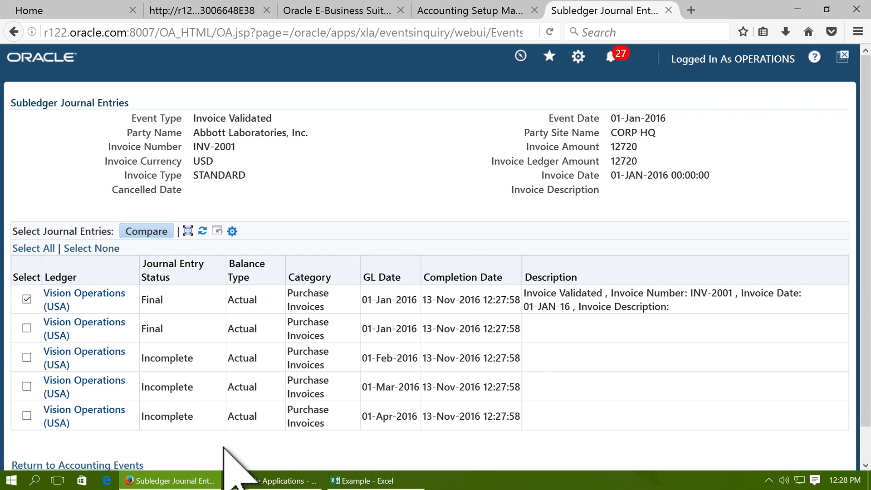
pyautogui.click(69, 294)
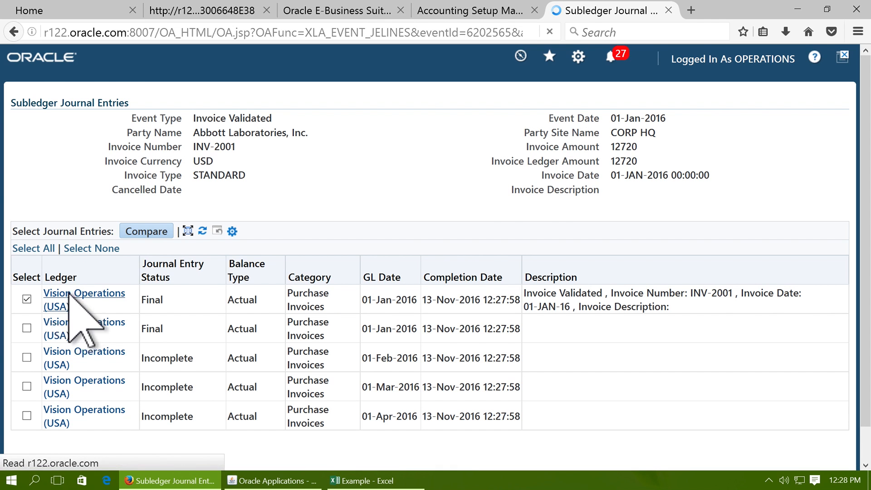
pyautogui.moveTo(864, 84); pyautogui.dragTo(865, 223)
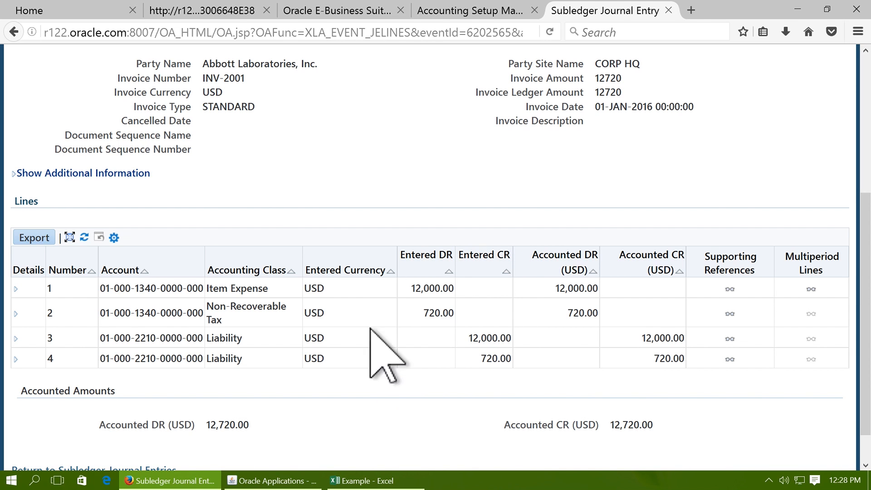
pyautogui.scroll(3, 249, 198)
pyautogui.scroll(2, 249, 199)
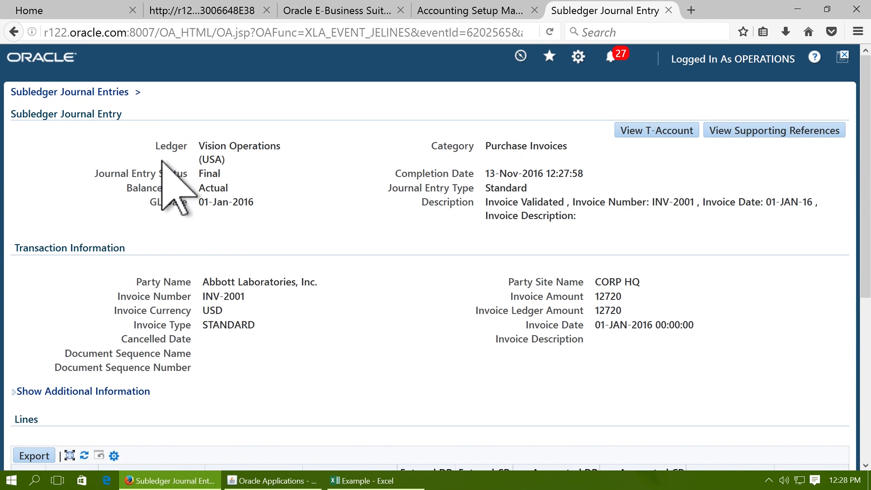
# Step: Return to the accounting event's journal entries and examine the lines of the 01-Feb-2016 entry
pyautogui.click(122, 96)
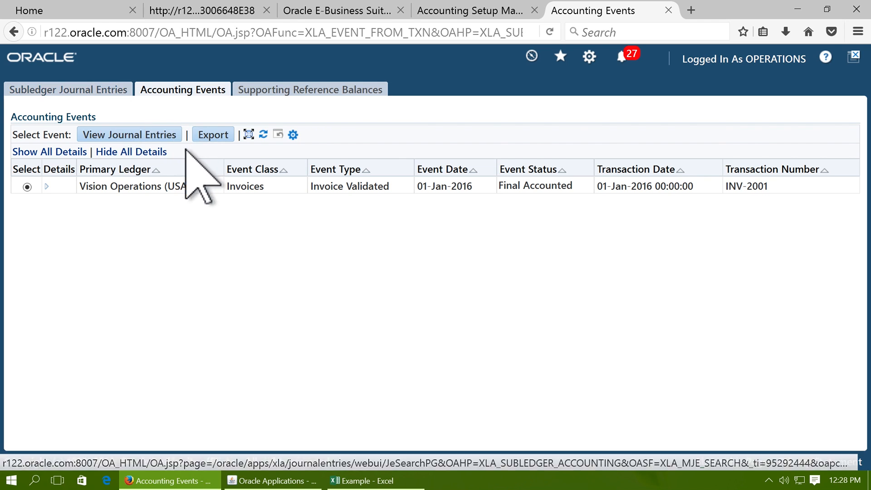
pyautogui.click(130, 135)
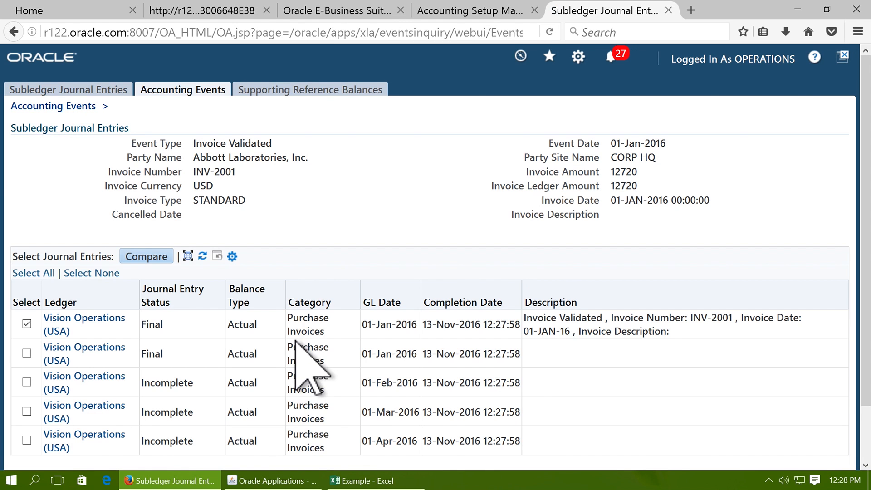
pyautogui.scroll(-2, 431, 254)
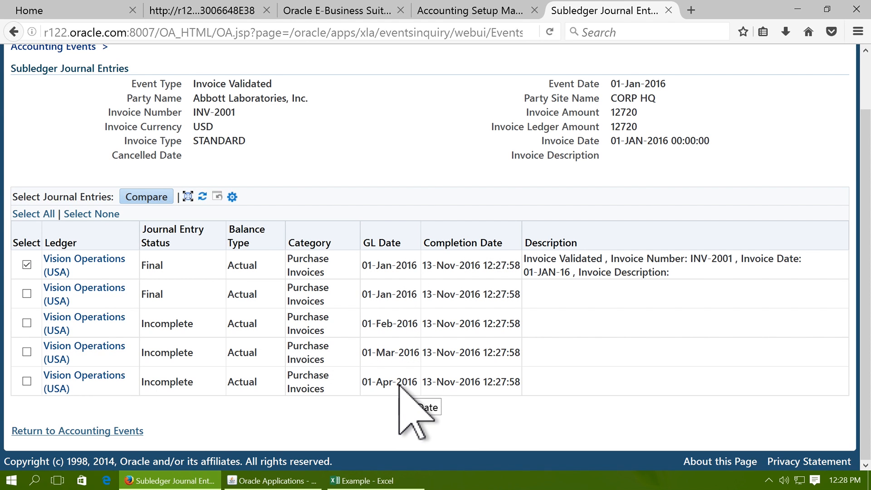
pyautogui.click(93, 320)
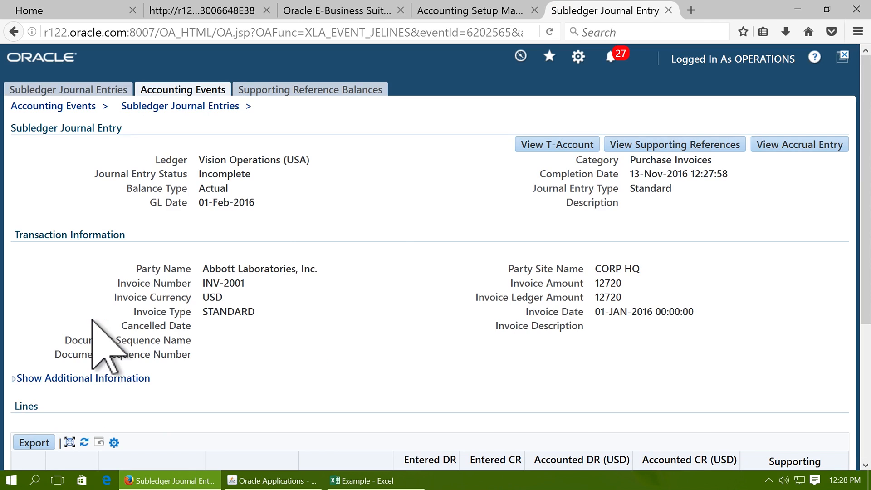
pyautogui.scroll(-5, 777, 321)
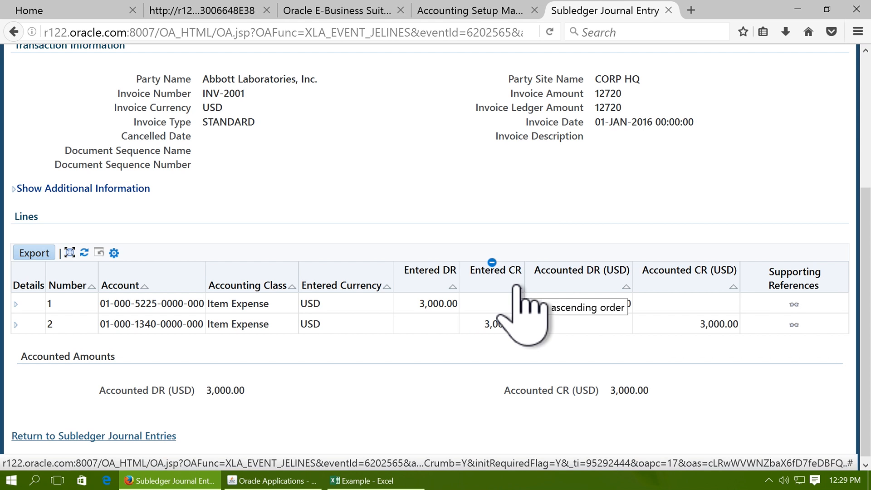
# Step: Switch to Oracle Applications and close the Invoice Workbench
pyautogui.press('super+Tab')
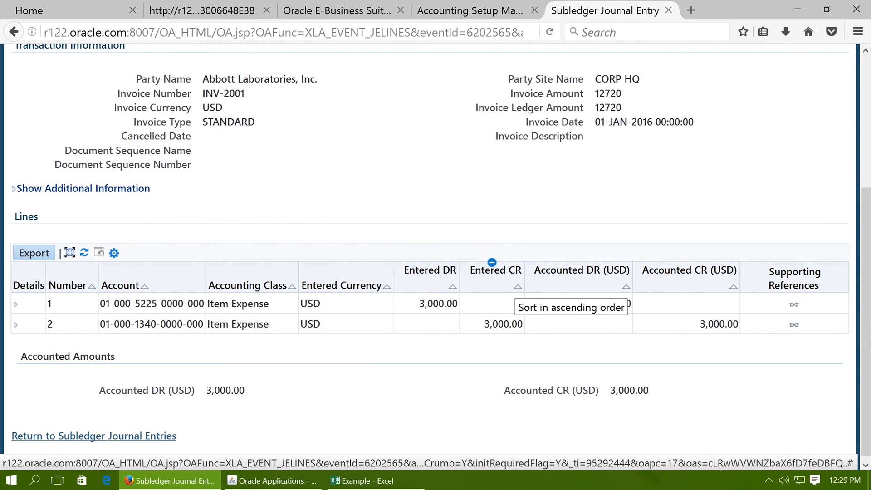
pyautogui.click(315, 483)
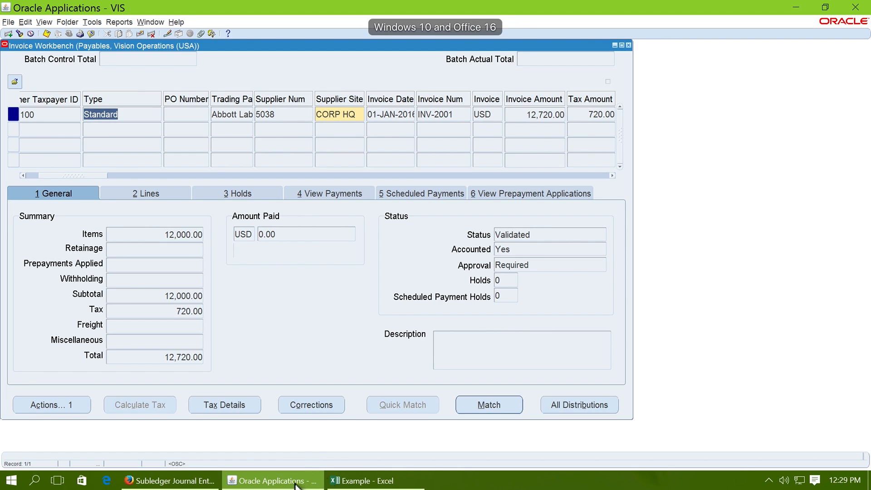
pyautogui.click(629, 45)
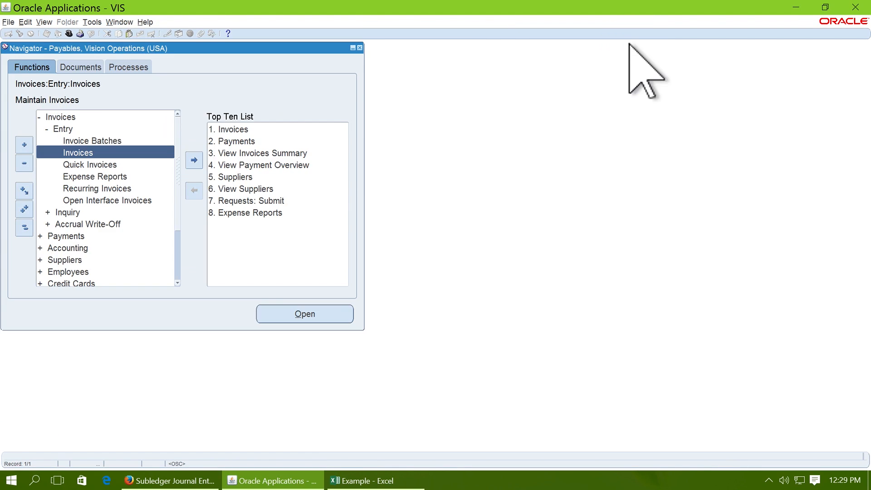
# Step: Switch back to the browser and review the status and GL dates of all subledger journal entries for the invoice
pyautogui.click(196, 483)
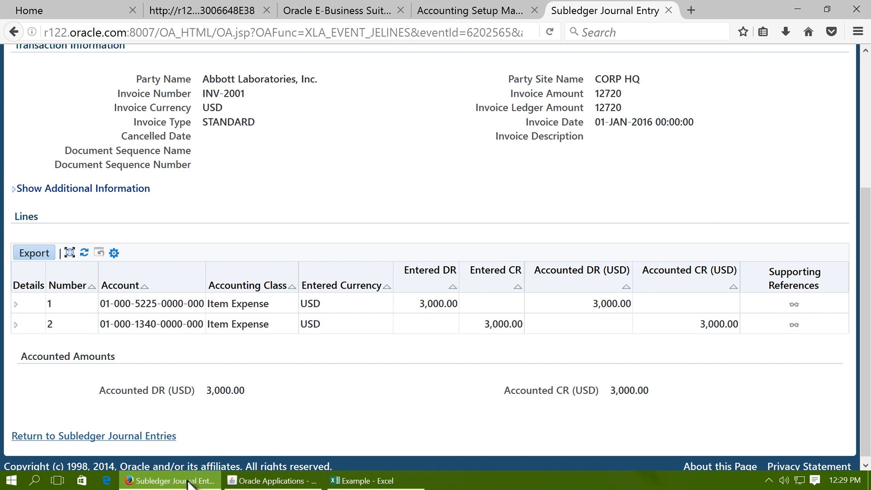
pyautogui.scroll(4, 440, 195)
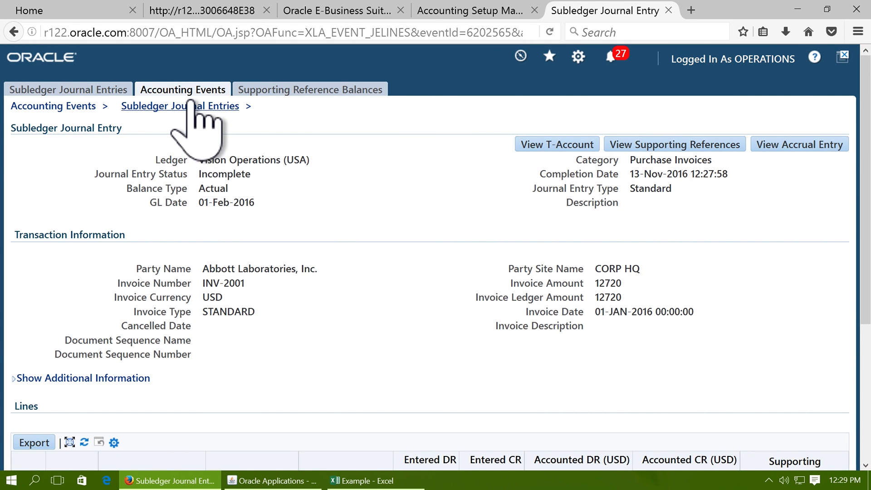
pyautogui.click(191, 109)
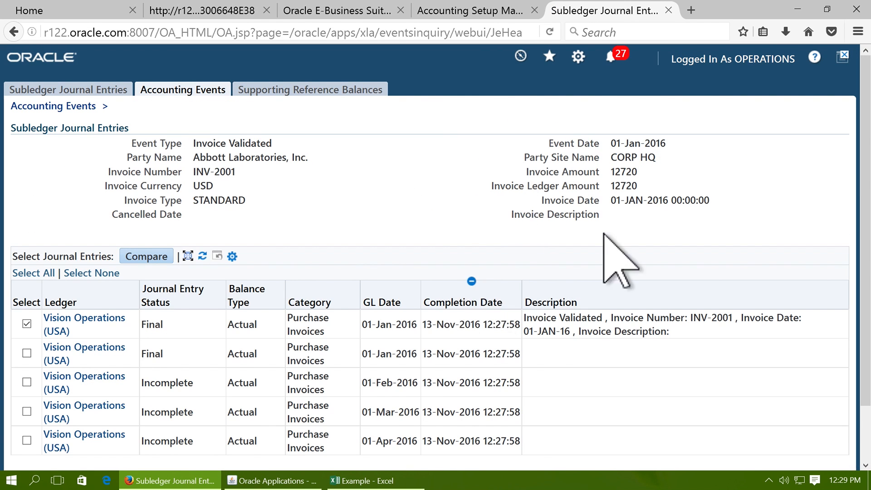
pyautogui.scroll(-2, 864, 91)
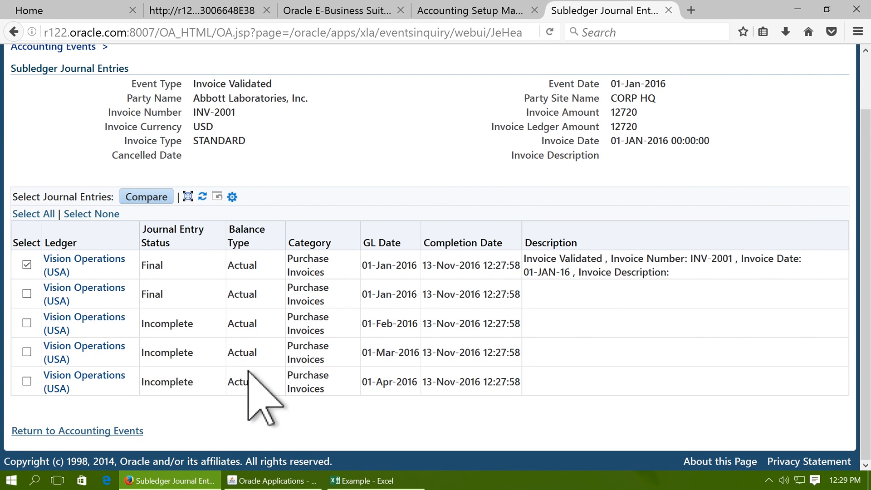
# Step: Switch to Oracle Applications and start a new single request for the Complete Multiperiod Accounting program
pyautogui.click(270, 482)
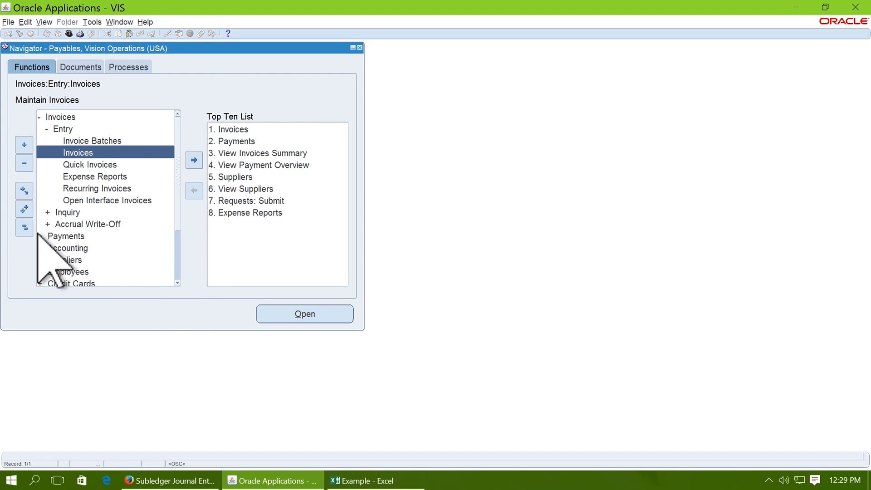
pyautogui.click(26, 227)
pyautogui.doubleClick(75, 212)
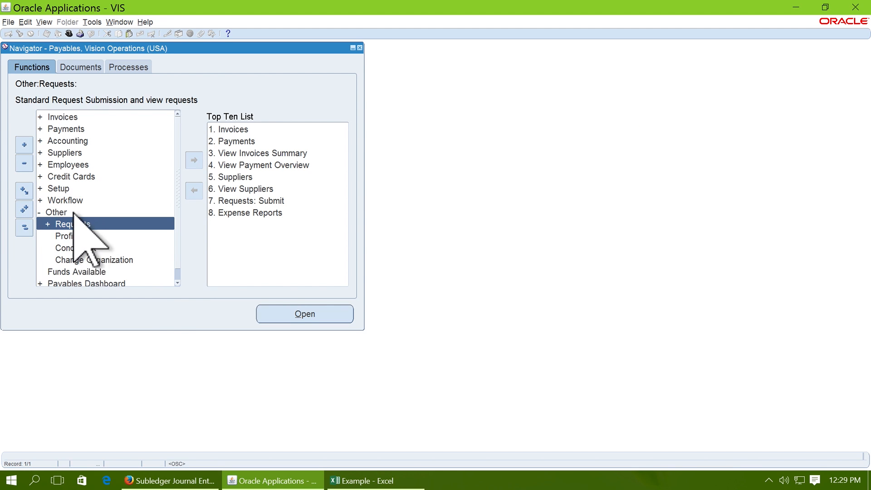
pyautogui.doubleClick(87, 226)
pyautogui.doubleClick(95, 236)
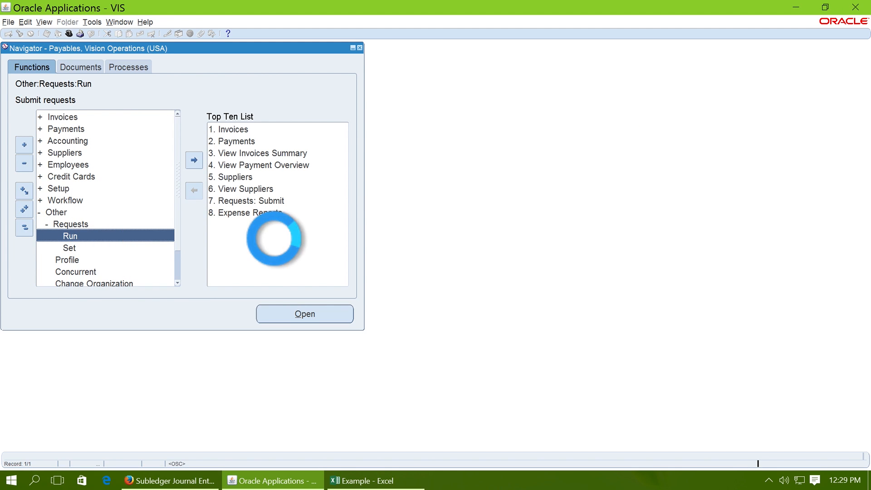
pyautogui.click(266, 257)
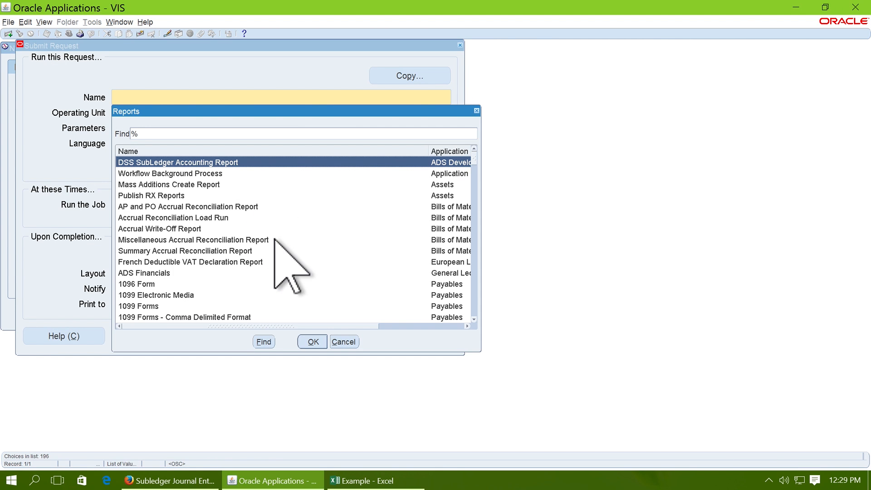
pyautogui.write('co')
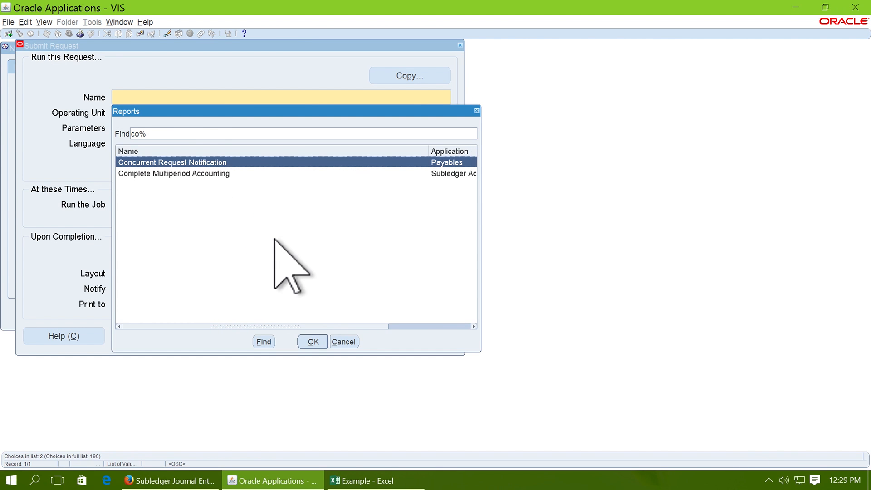
pyautogui.press('Down')
pyautogui.press('Return')
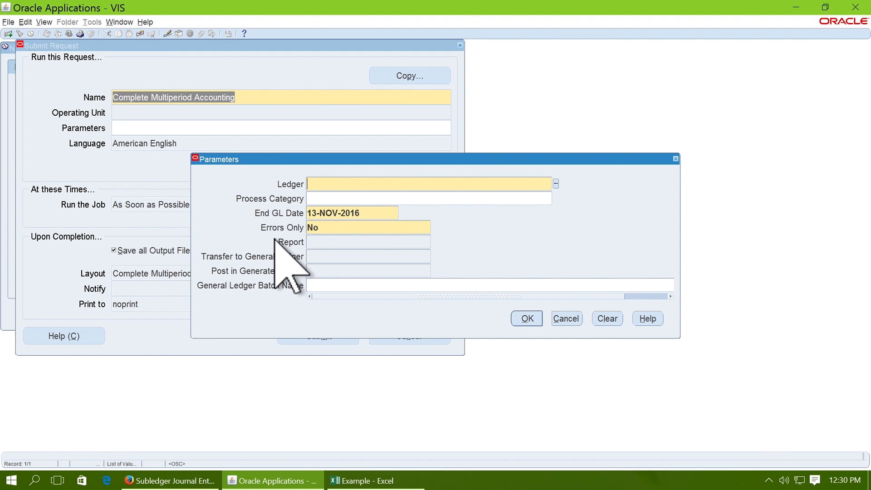
# Step: Submit the request for ledger Vision Operations (USA) with End GL Date 30-APR-2016 and General Ledger batch name MPA-1001, declining another request
pyautogui.write('Vis%')
pyautogui.press('Tab')
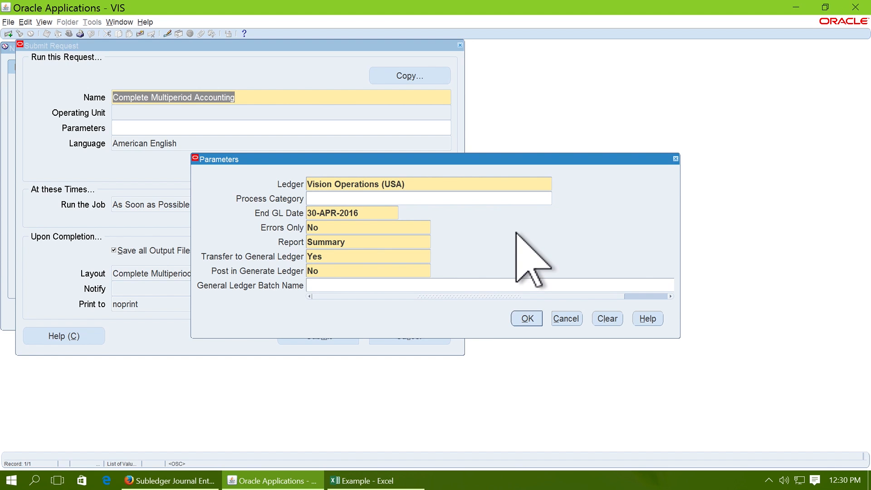
pyautogui.write('MPA-1001')
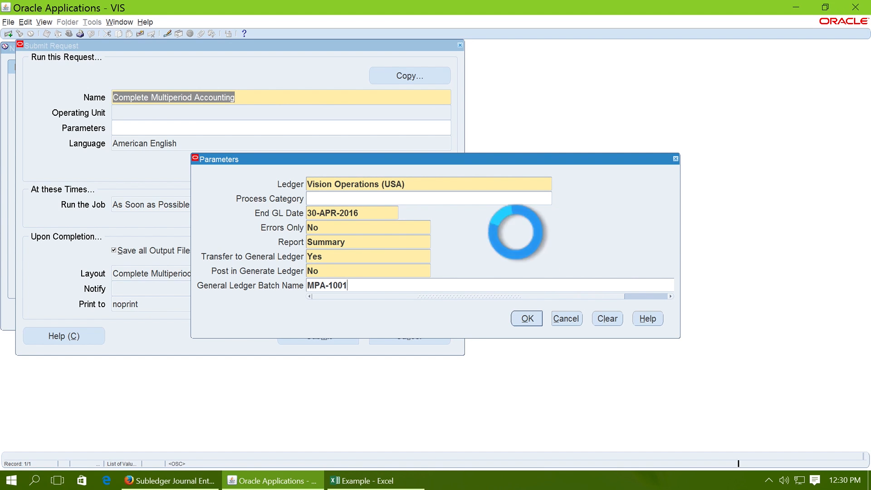
pyautogui.click(521, 318)
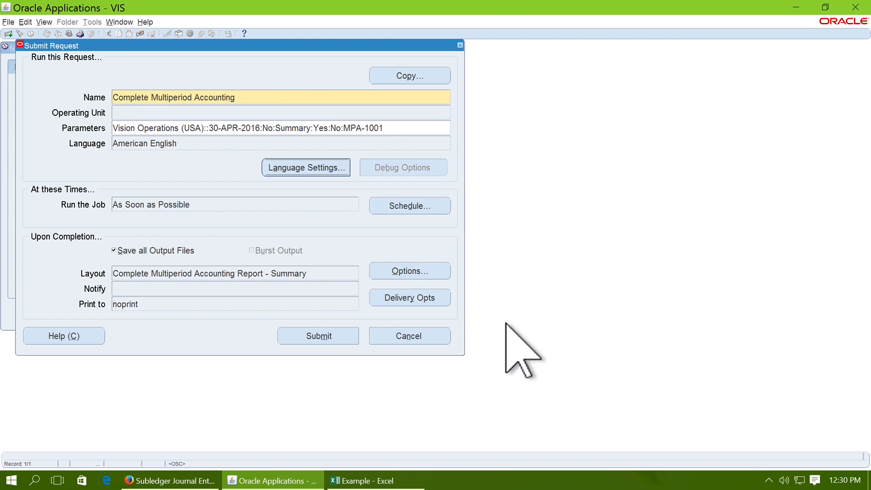
pyautogui.click(301, 336)
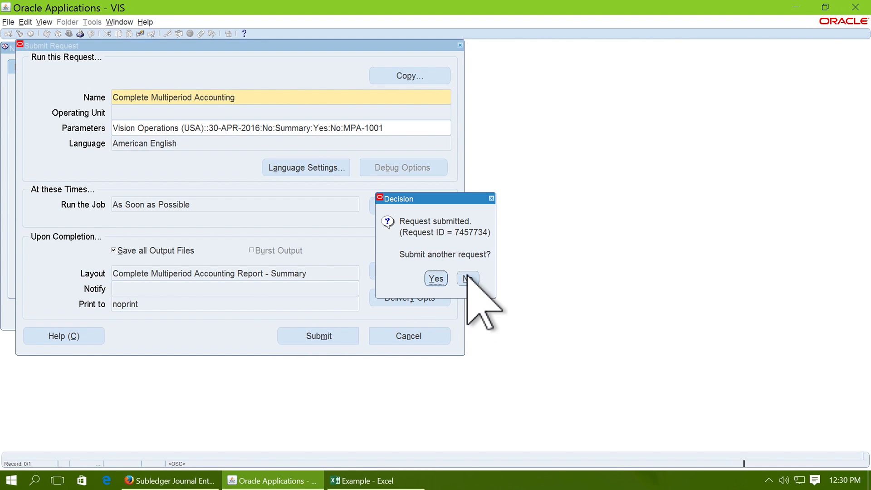
pyautogui.click(467, 277)
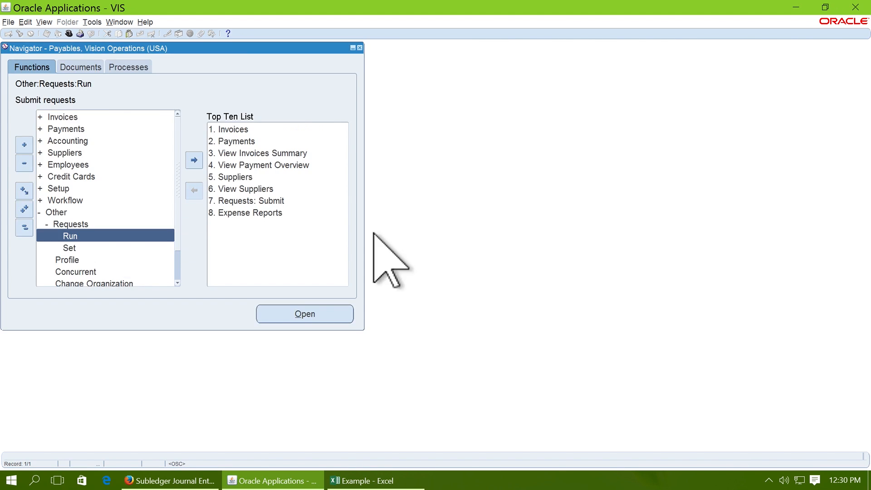
# Step: Find the submitted concurrent requests and refresh the list to check the Complete Multiperiod Accounting request
pyautogui.click(42, 21)
pyautogui.click(68, 159)
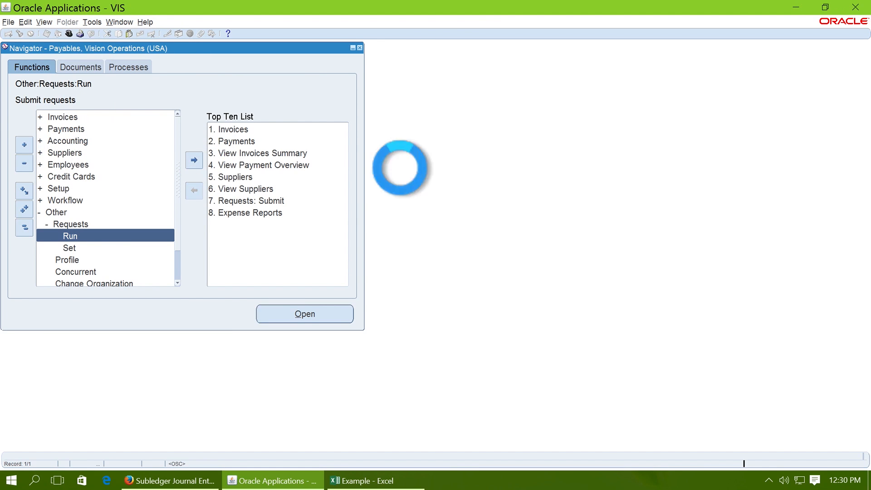
pyautogui.press('Return')
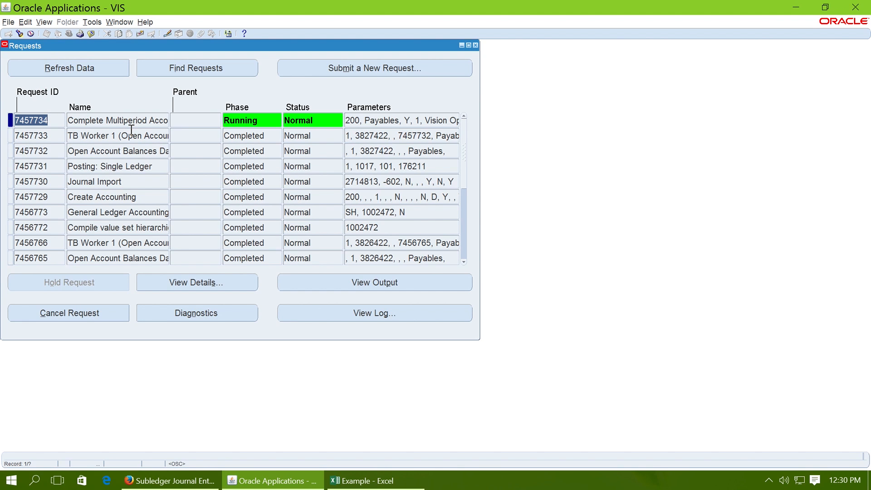
pyautogui.click(92, 67)
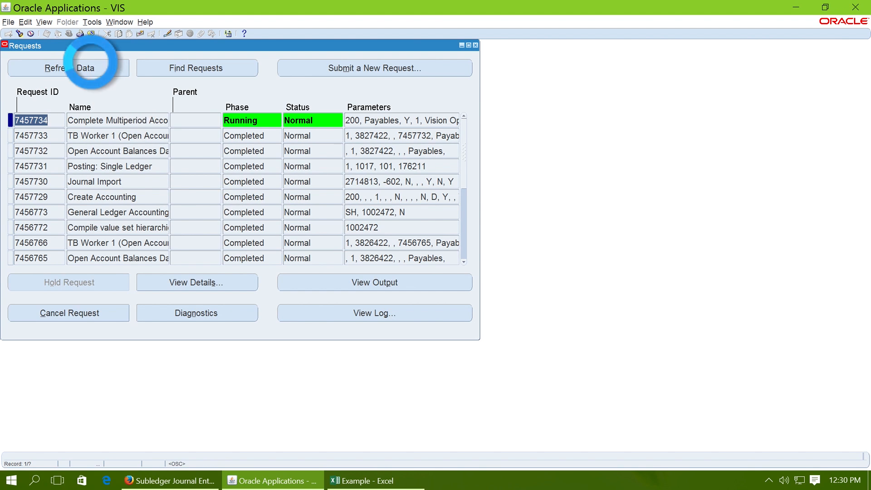
# Step: Refresh the request list until Complete Multiperiod Accounting and its follow-up requests finish, and close the Requests window
pyautogui.click(91, 63)
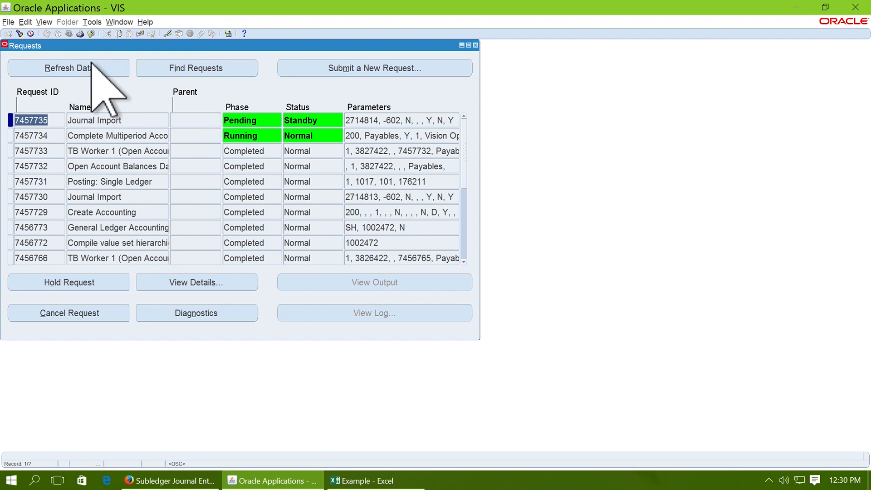
pyautogui.click(92, 66)
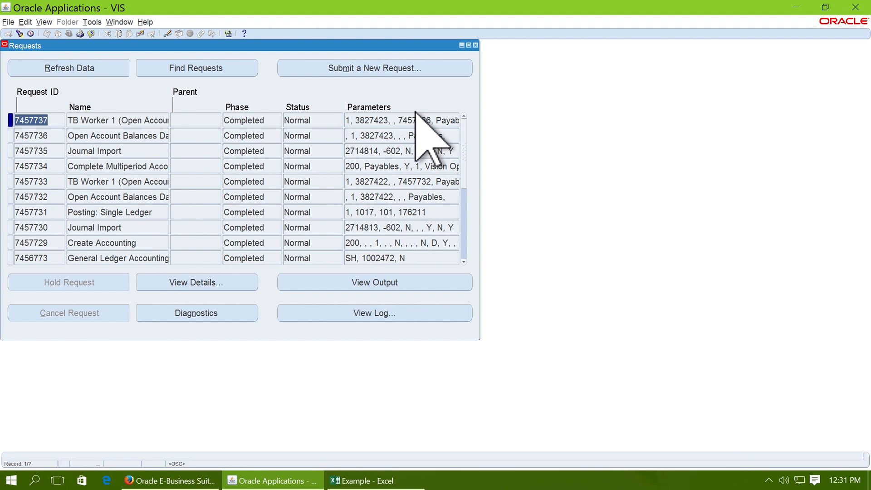
pyautogui.click(475, 45)
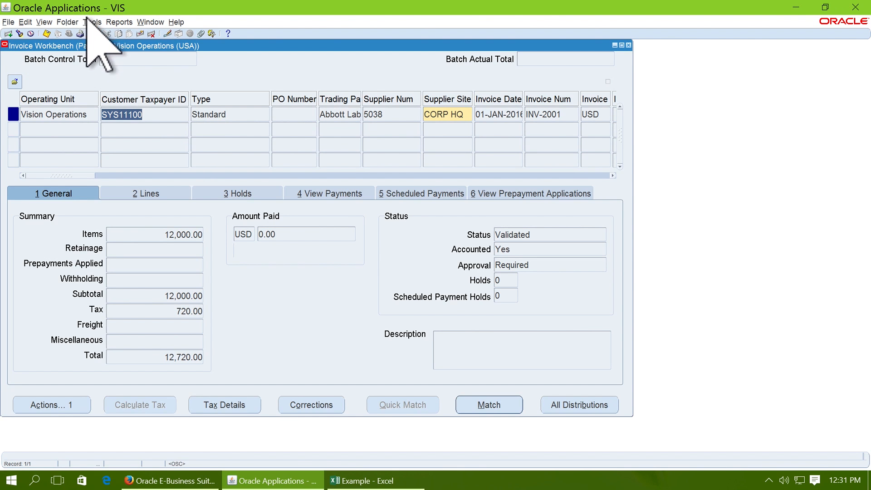
# Step: View the accounting events of the invoice in the Invoice Workbench and open its subledger journal entries
pyautogui.click(86, 19)
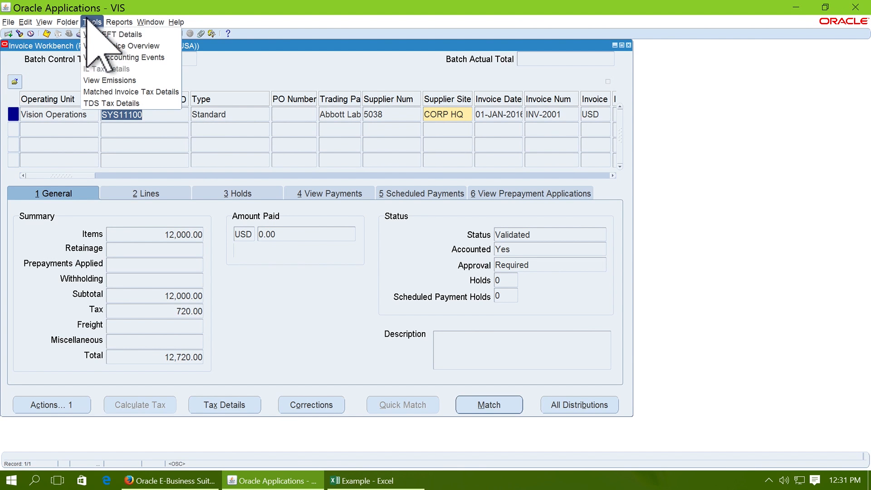
pyautogui.click(111, 57)
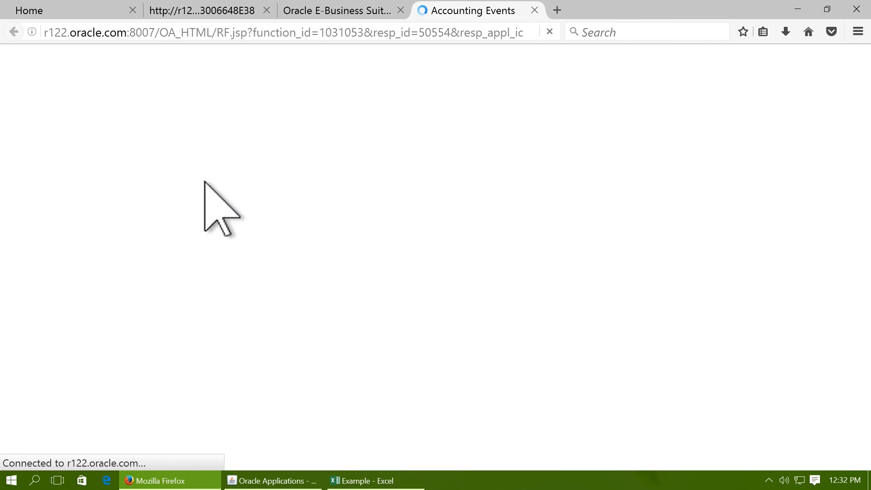
pyautogui.click(147, 120)
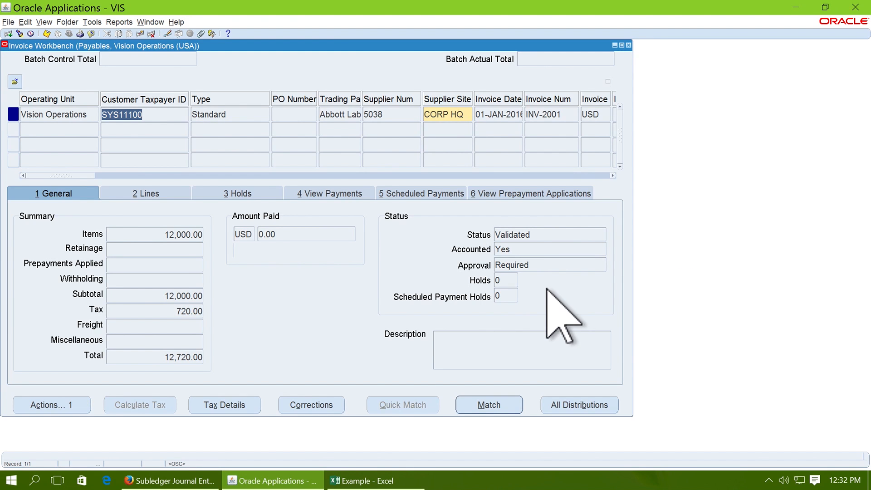
pyautogui.press('super+Tab')
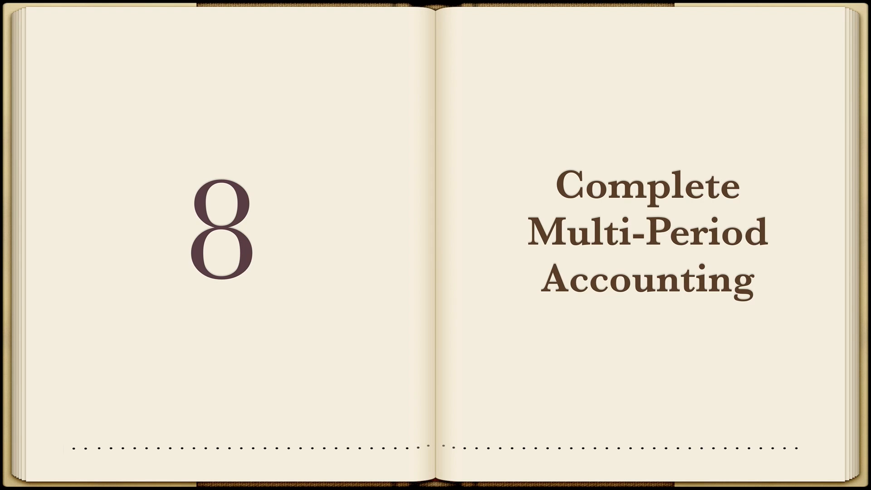
pyautogui.press('Right')
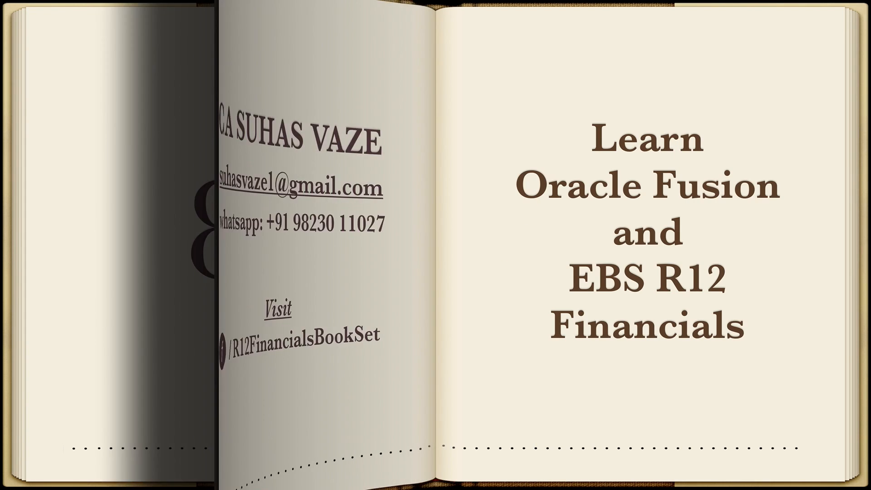